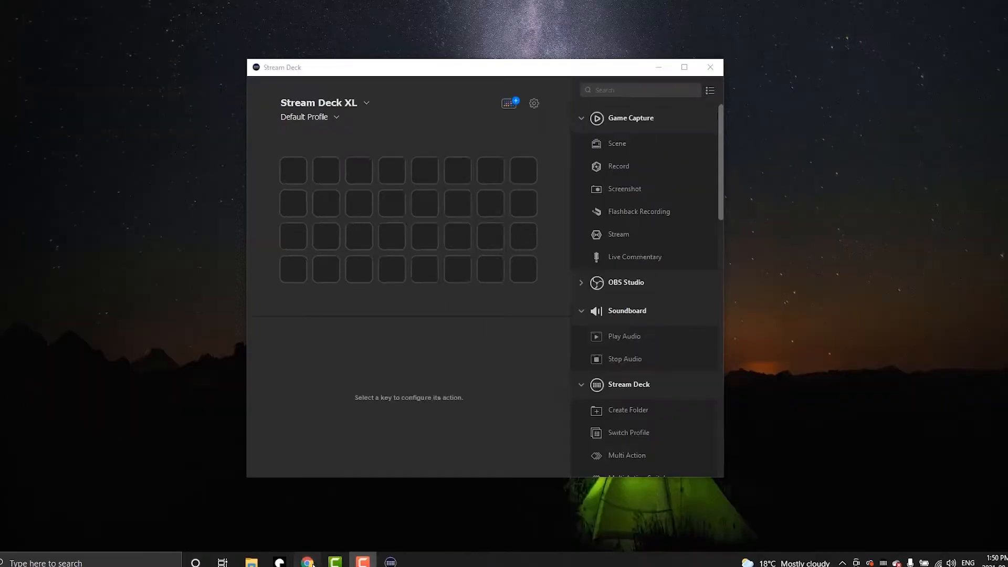
Step: Switch to Chrome, download loopMIDI from its website and start the loopMIDISetup installer from the extracted loopMIDISetup_1_0_16_27 folder
{"action": "left_click", "coordinate": [307, 559]}
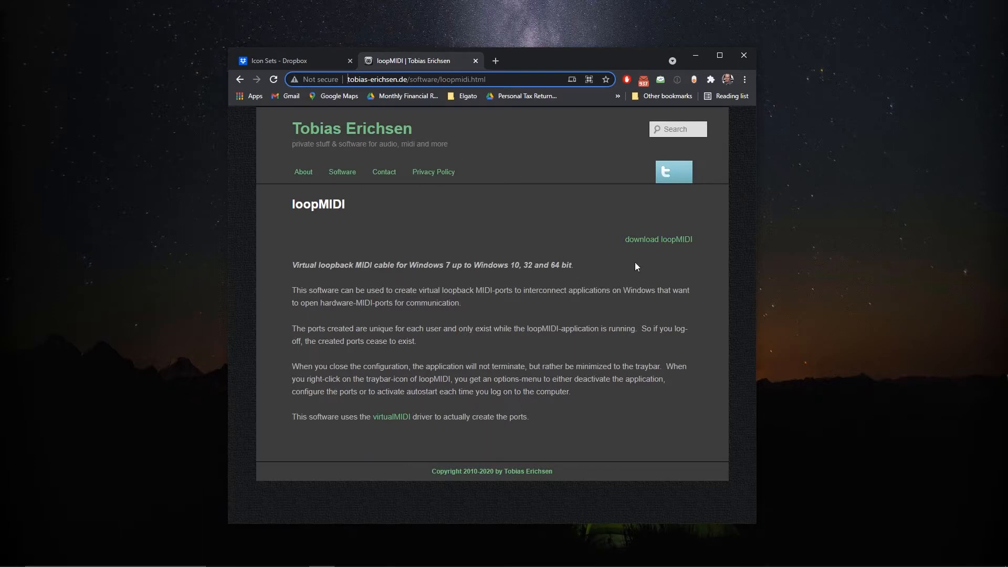
{"action": "left_click", "coordinate": [639, 242]}
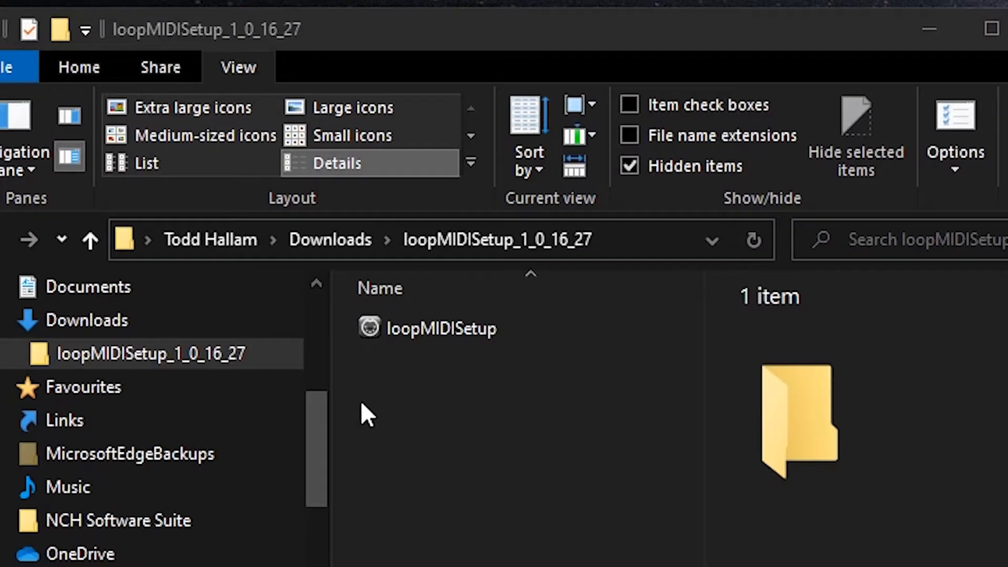
{"action": "left_click", "coordinate": [427, 336]}
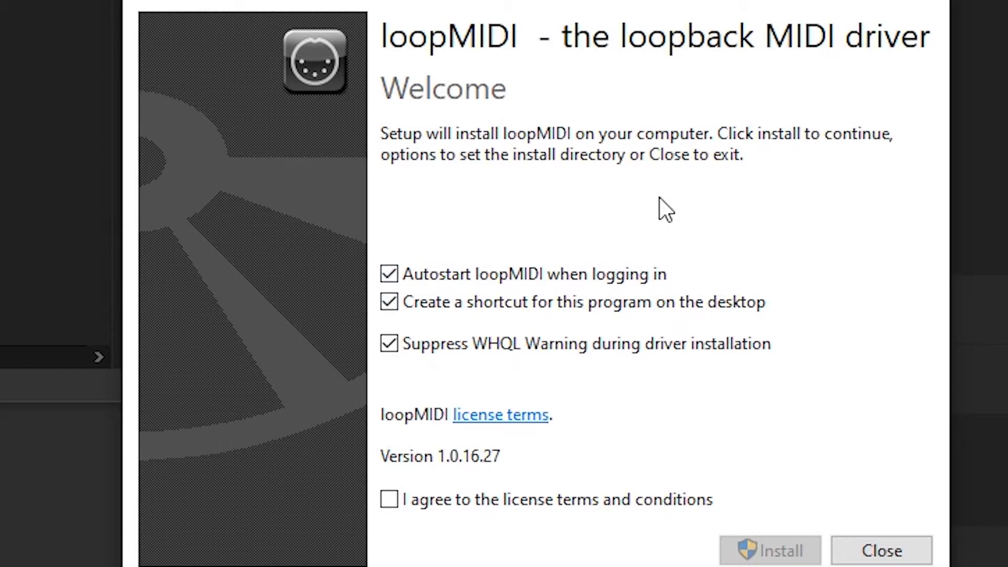
Step: Agree to the license terms, install loopMIDI with the default options and launch it
{"action": "left_click", "coordinate": [402, 499]}
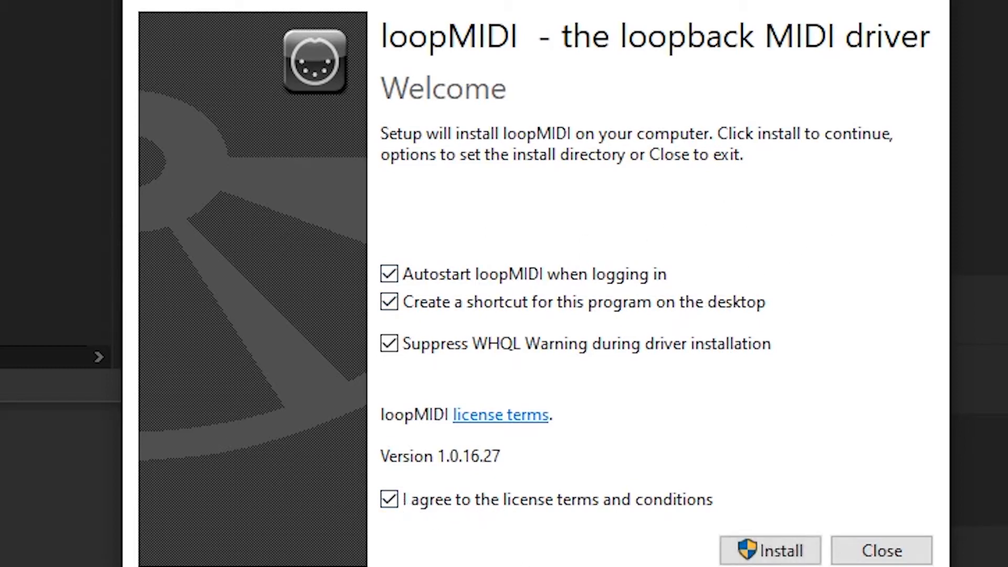
{"action": "left_click", "coordinate": [771, 551]}
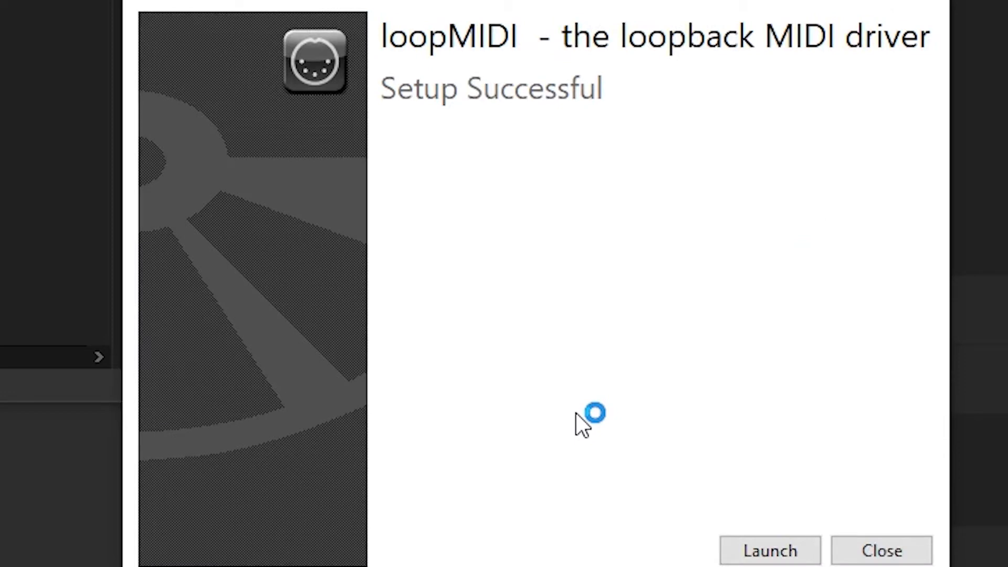
{"action": "left_click", "coordinate": [781, 552]}
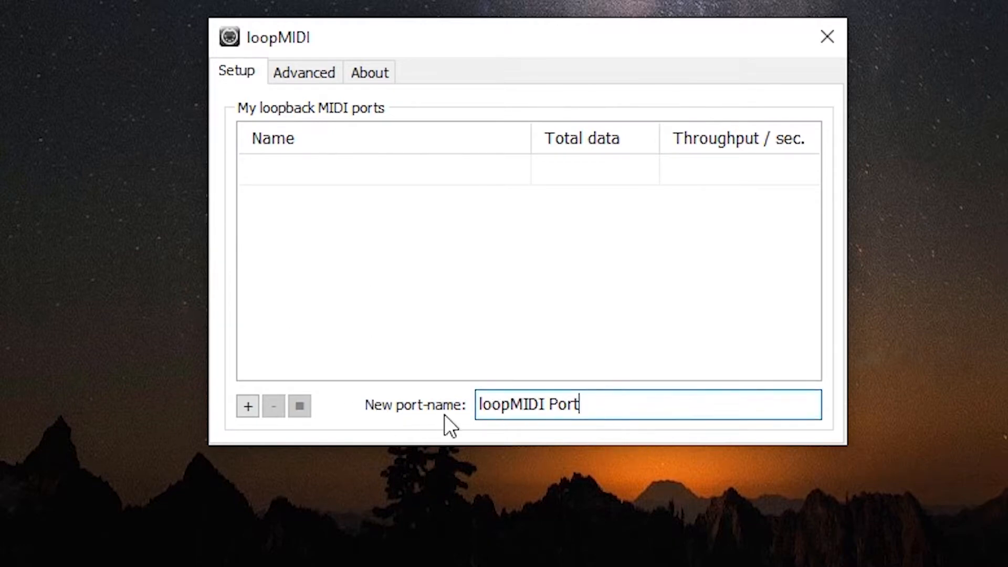
Step: Create a loopback MIDI port named Mackie2Daw
{"action": "key", "text": "ctrl+a"}
{"action": "key", "text": "BackSpace"}
{"action": "key", "text": "ctrl+z"}
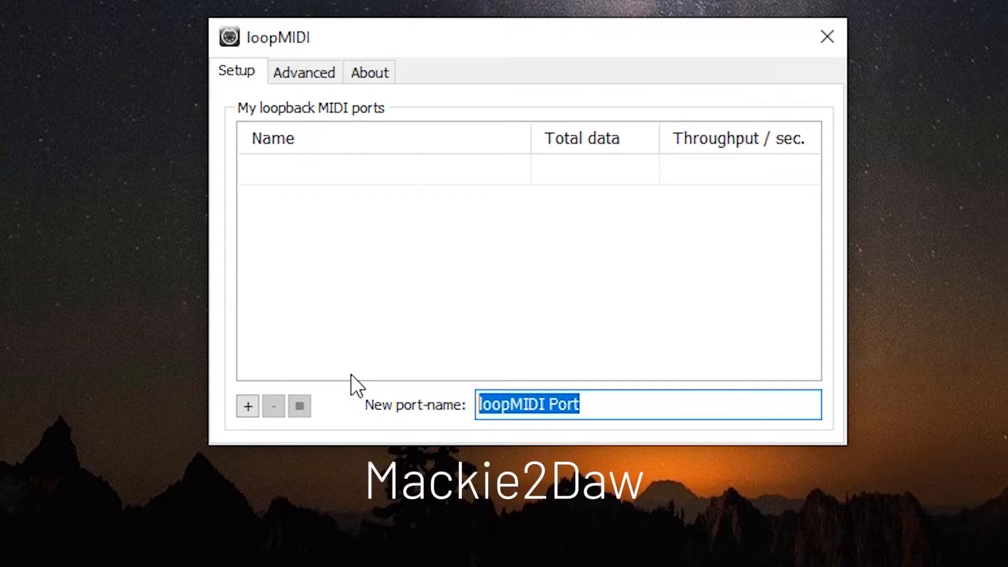
{"action": "type", "text": "Macki"}
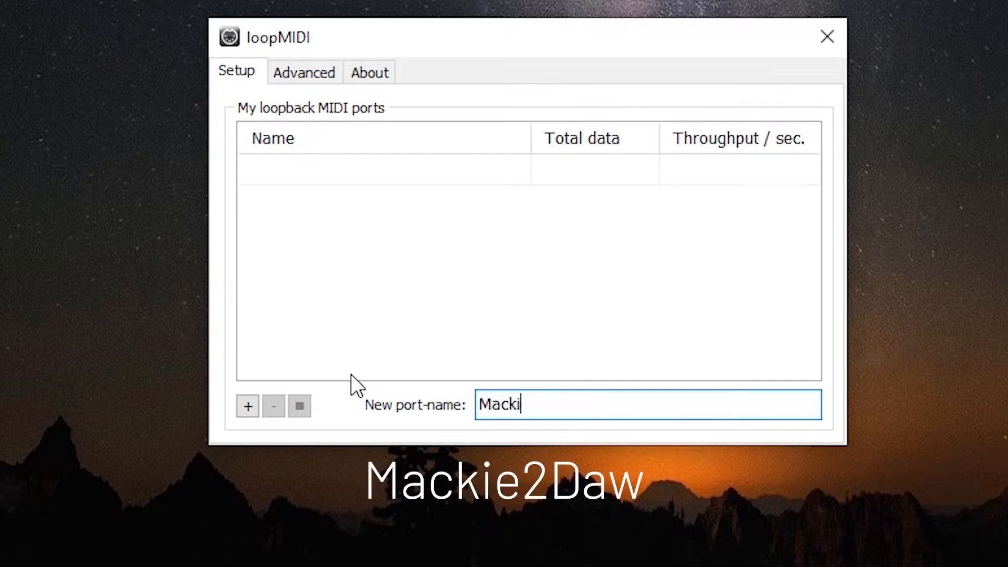
{"action": "type", "text": "e2Daw"}
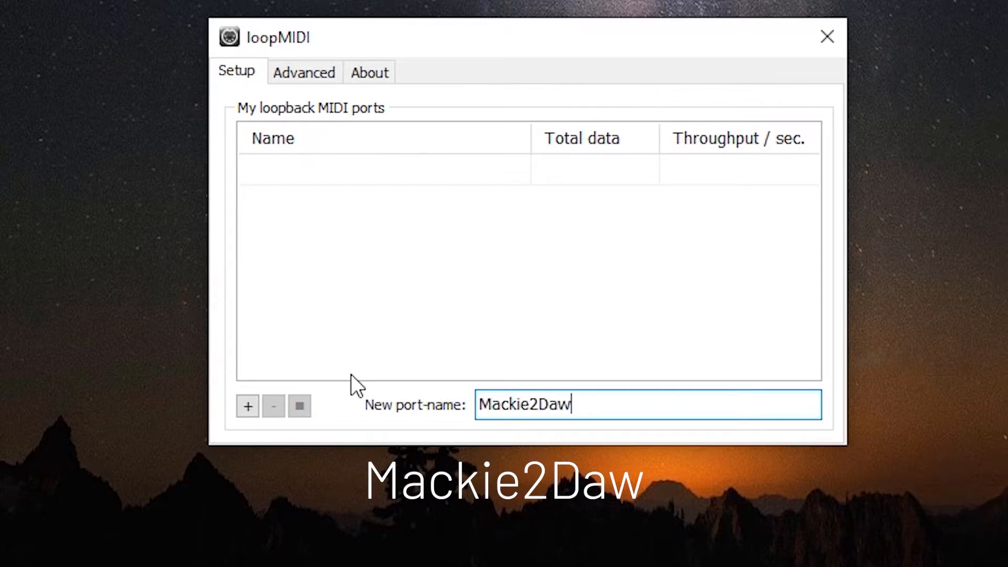
{"action": "left_click", "coordinate": [248, 412]}
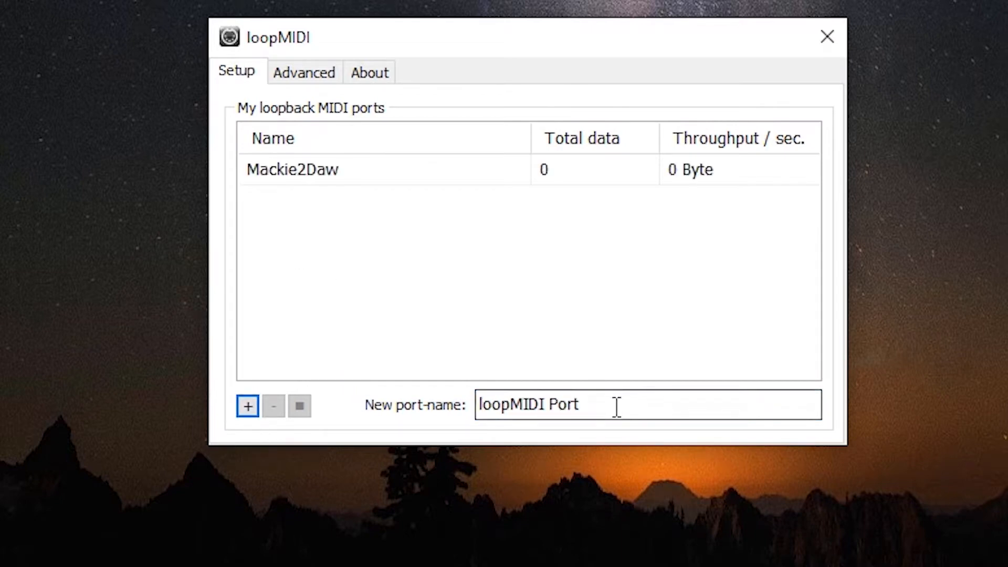
Step: Add a second loopback MIDI port named Daw2Mackie
{"action": "left_click_drag", "start_coordinate": [598, 403], "coordinate": [447, 387]}
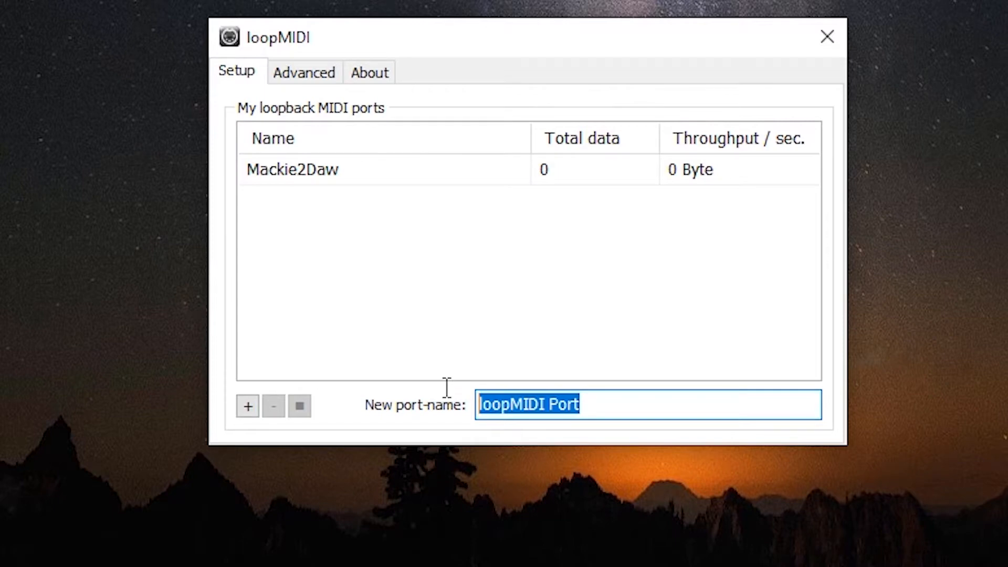
{"action": "type", "text": "Daw"}
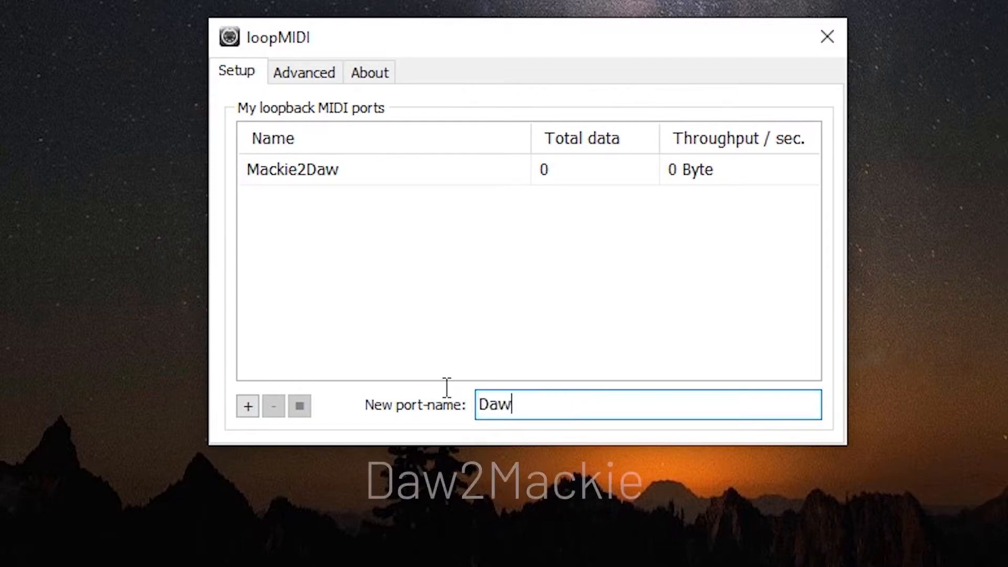
{"action": "type", "text": "2Mackie"}
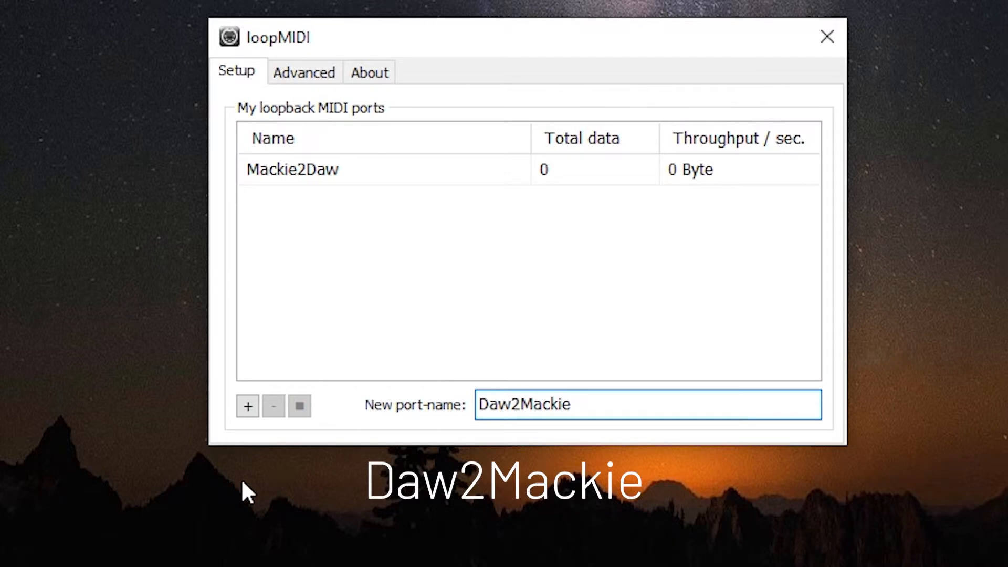
{"action": "left_click", "coordinate": [249, 407]}
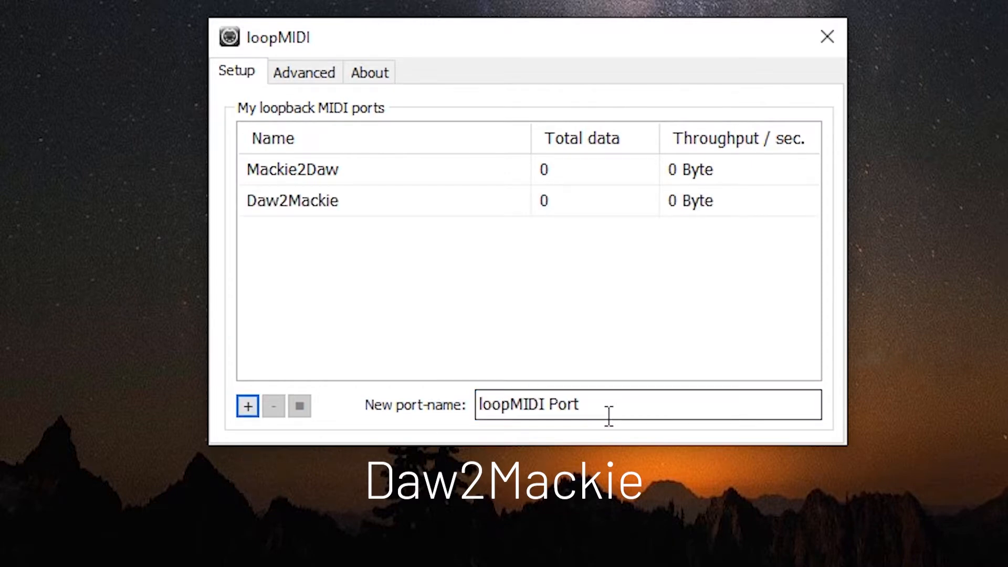
Step: Add a third loopback MIDI port named StreamDeck2DawTrack
{"action": "left_click_drag", "start_coordinate": [613, 400], "coordinate": [338, 393]}
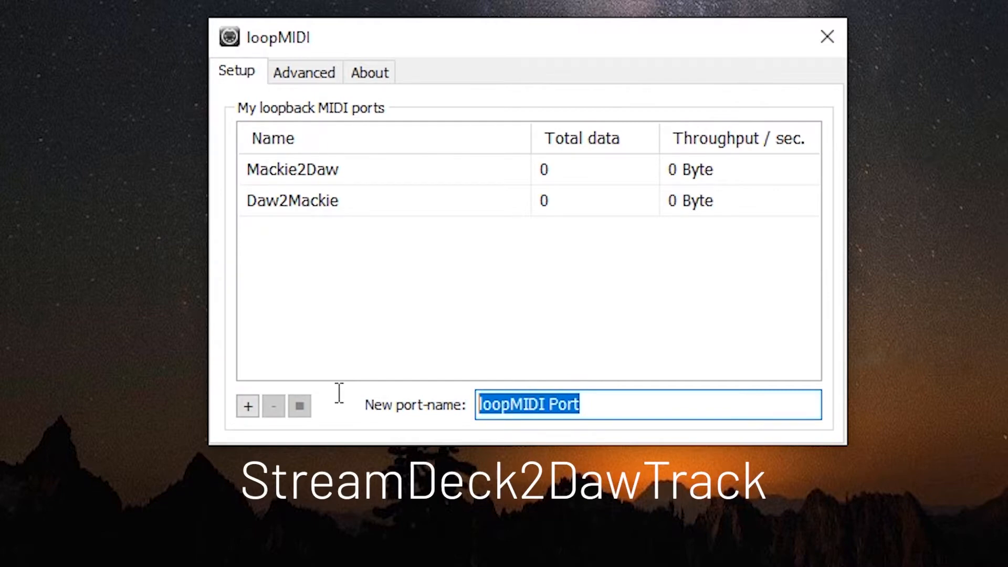
{"action": "type", "text": "StreamDe"}
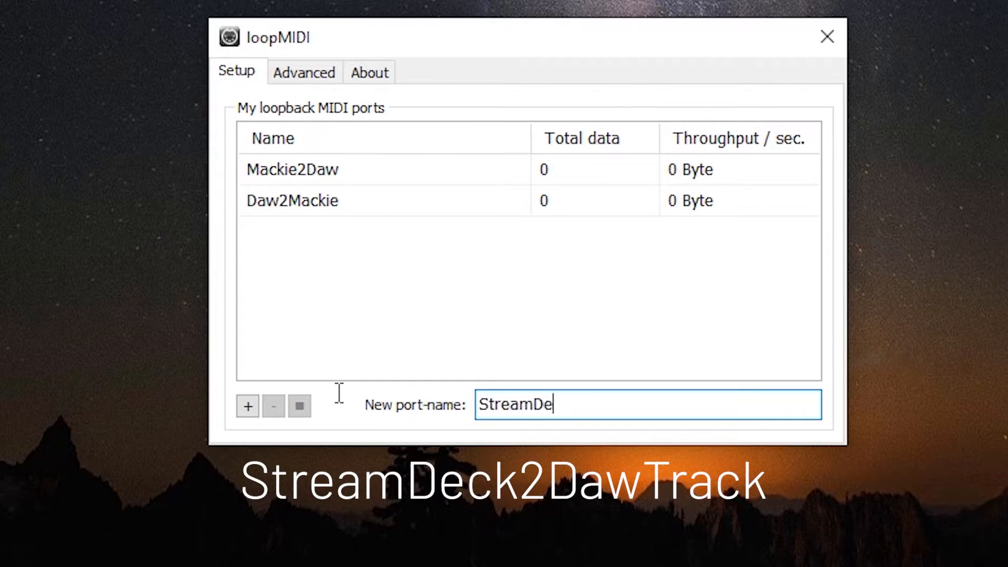
{"action": "type", "text": "ck2Daw"}
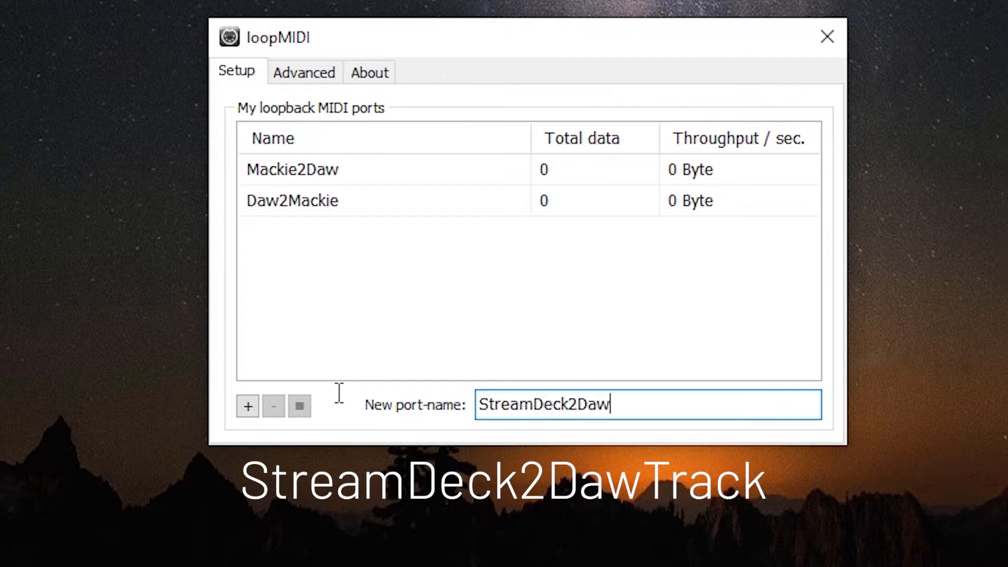
{"action": "type", "text": "Track"}
{"action": "left_click", "coordinate": [255, 410]}
Step: Add a fourth loopback MIDI port named DawTrack2StreamDeck and move the loopMIDI window out of the way
{"action": "left_click_drag", "start_coordinate": [630, 403], "coordinate": [309, 366]}
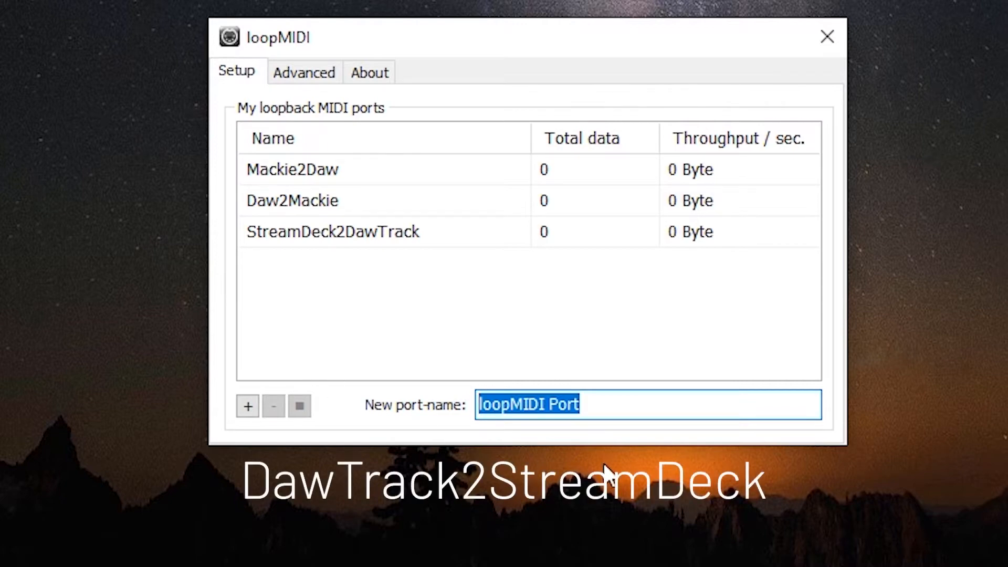
{"action": "type", "text": "DawTrac"}
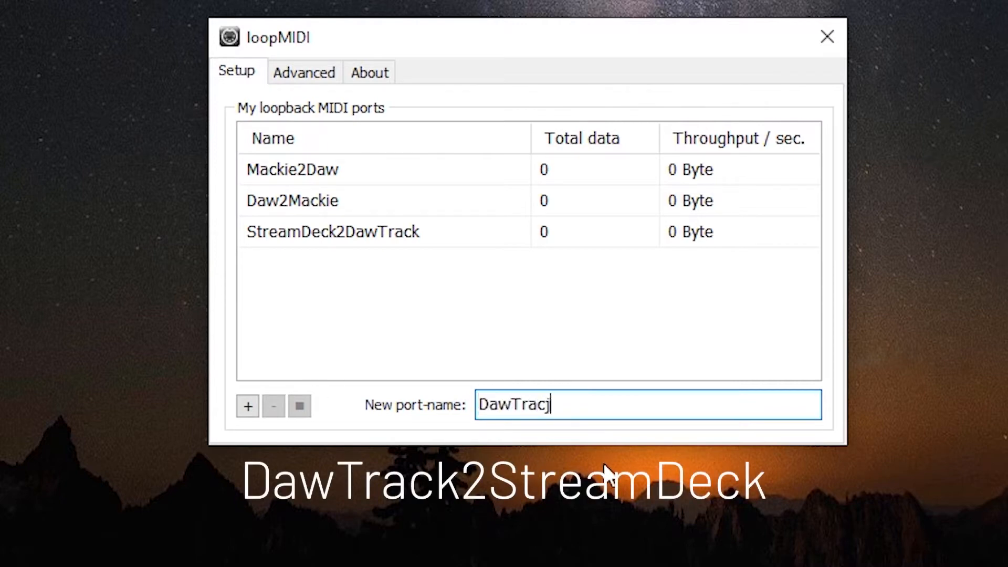
{"action": "type", "text": "k2StreamDeck"}
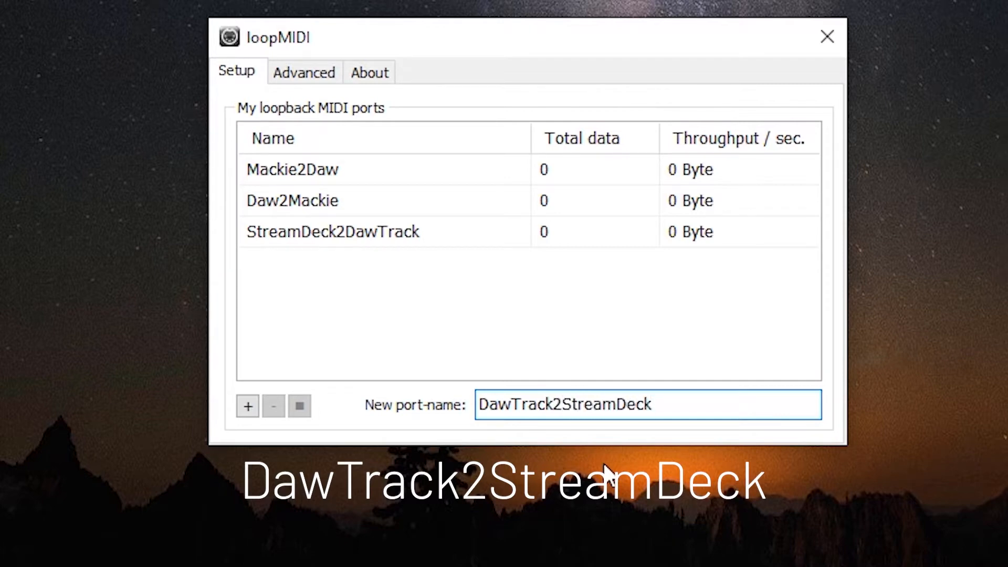
{"action": "left_click", "coordinate": [247, 406]}
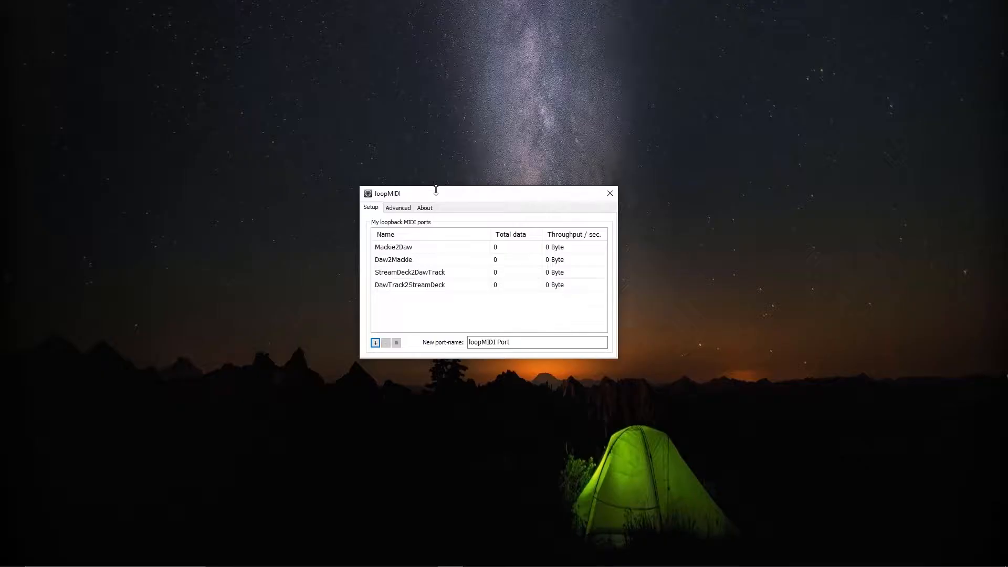
{"action": "left_click_drag", "start_coordinate": [395, 32], "coordinate": [828, 522]}
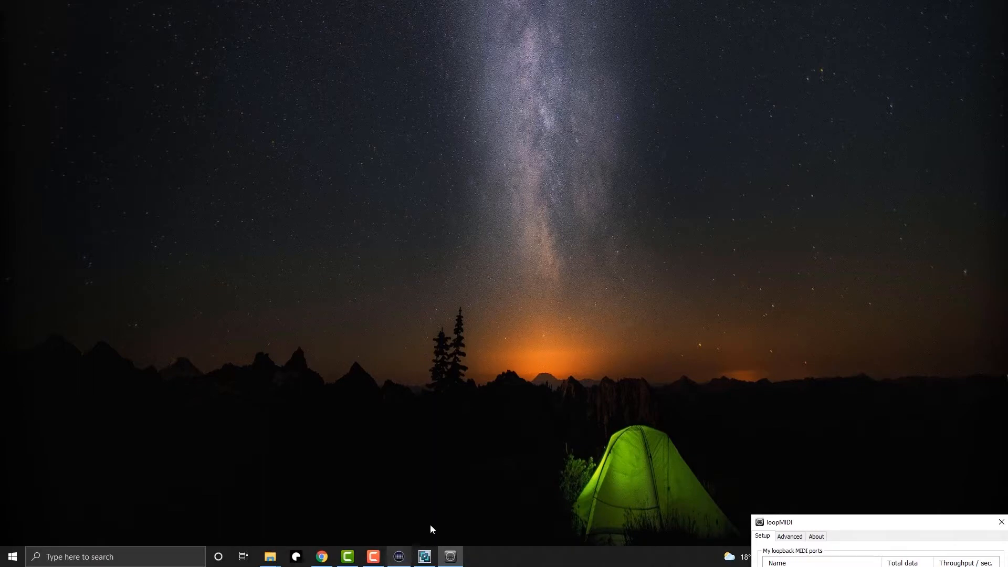
Step: Switch to Stream Deck, open its store and search the plugins for midi
{"action": "left_click", "coordinate": [407, 563]}
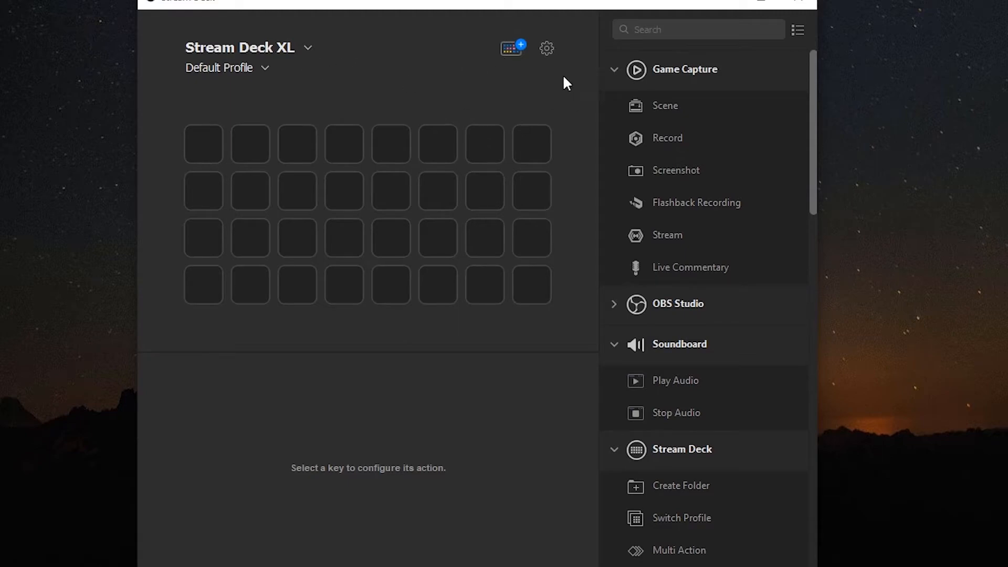
{"action": "left_click", "coordinate": [511, 50]}
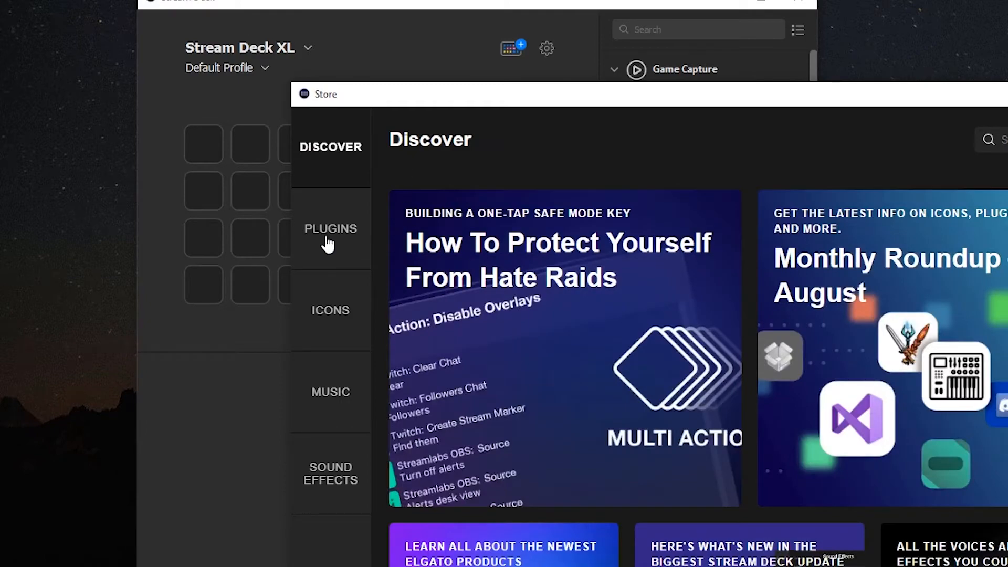
{"action": "left_click", "coordinate": [328, 243]}
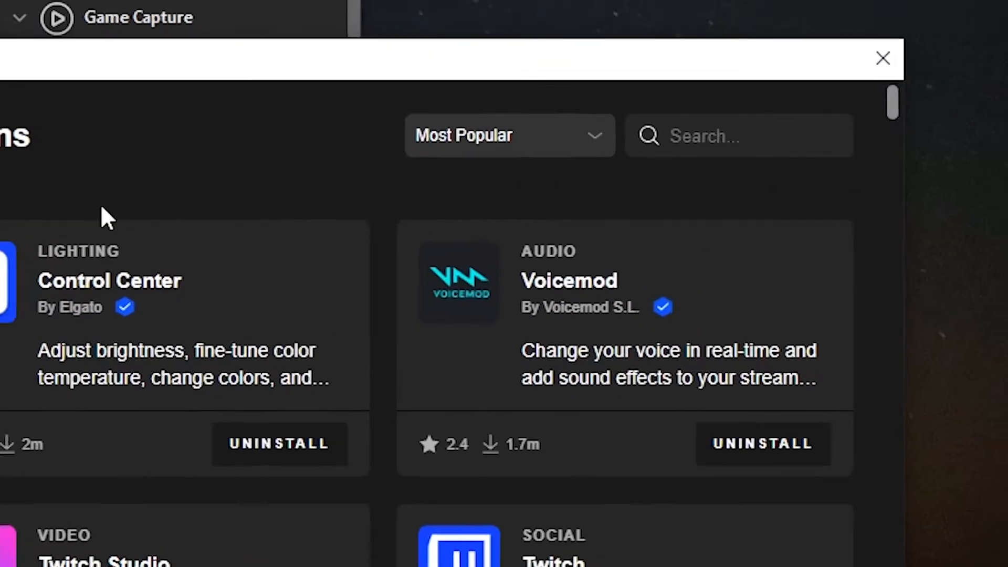
{"action": "left_click", "coordinate": [650, 133]}
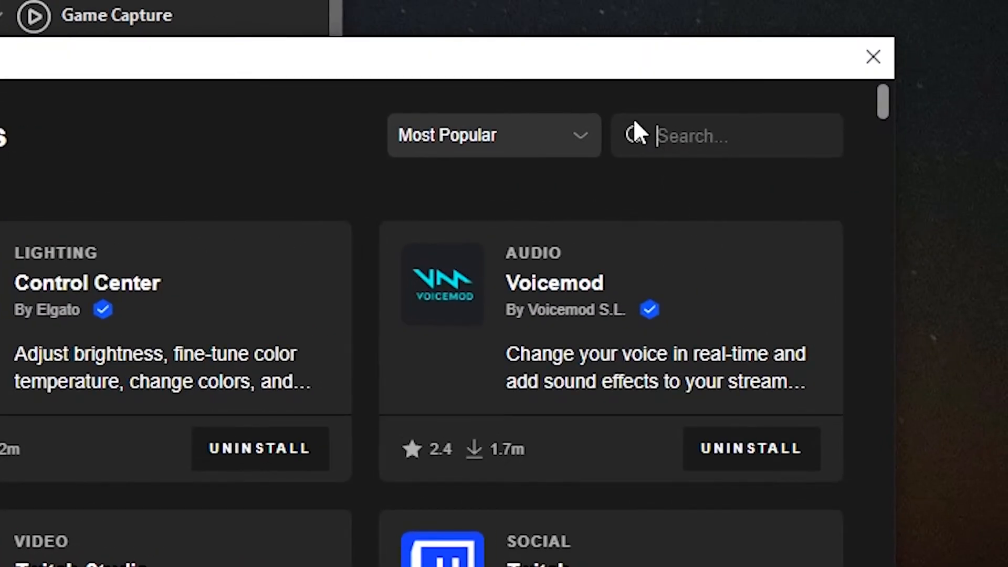
{"action": "type", "text": "midi"}
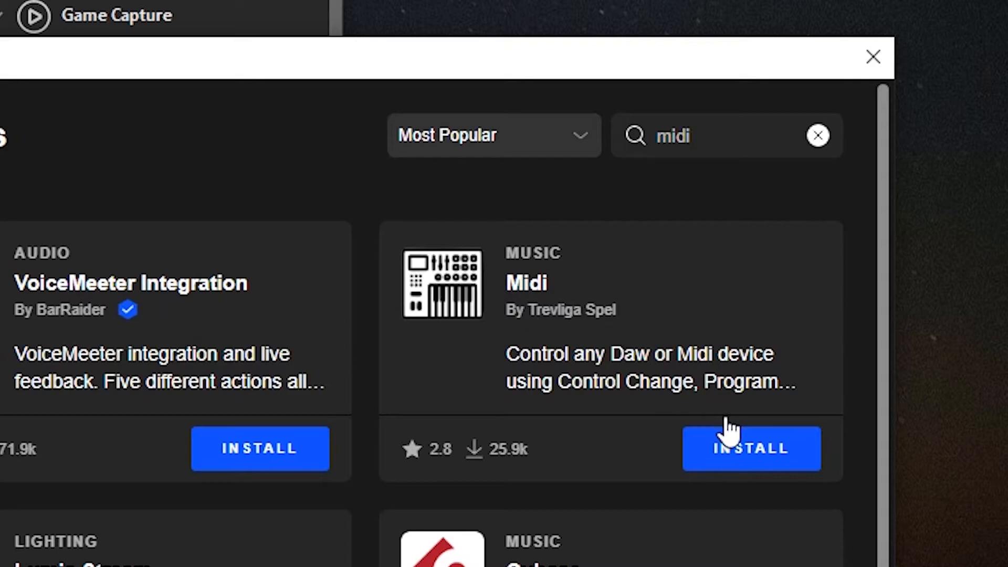
Step: Install the Midi plugin by Trevliga Spel and close the store
{"action": "left_click", "coordinate": [754, 458]}
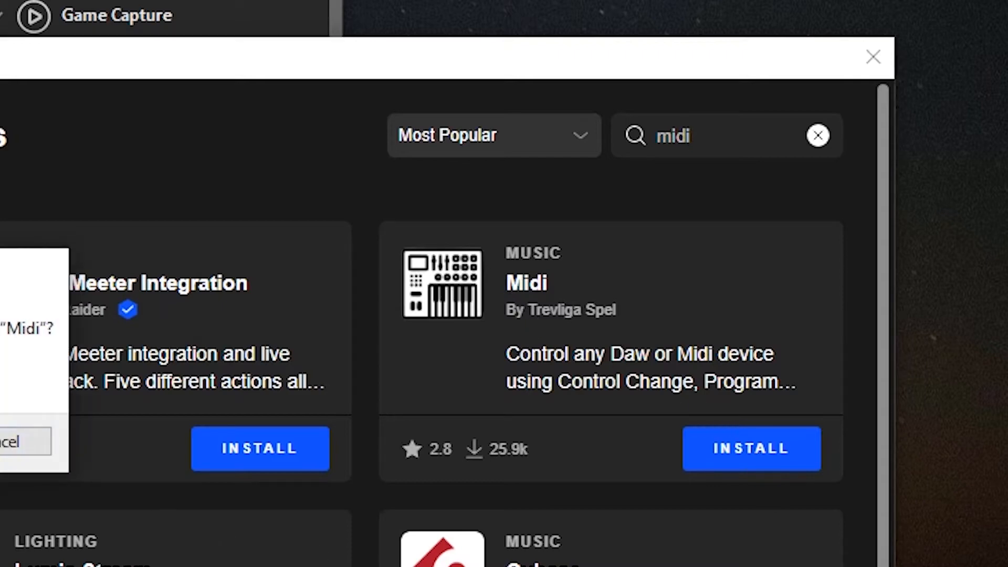
{"action": "left_click", "coordinate": [0, 442]}
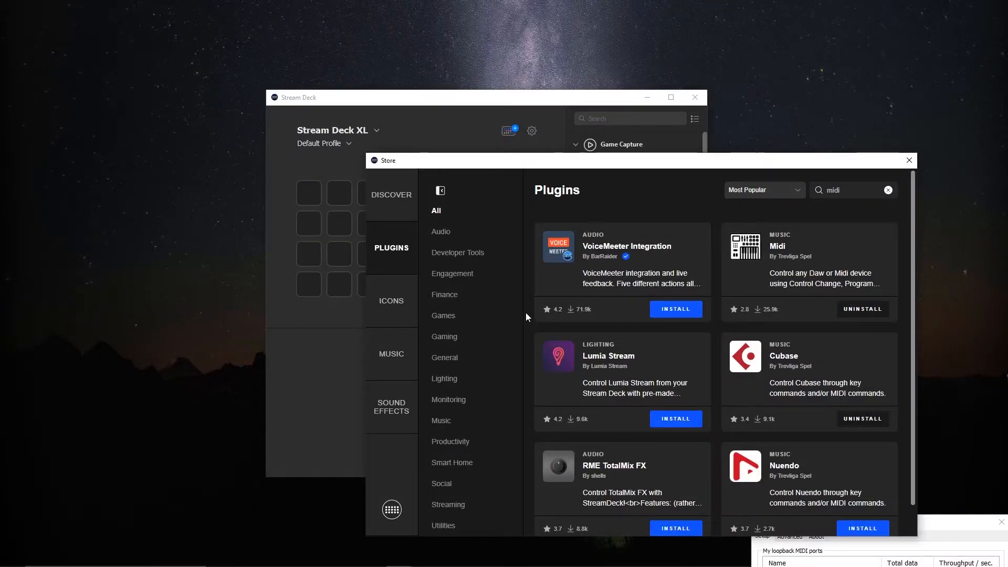
{"action": "left_click", "coordinate": [909, 160]}
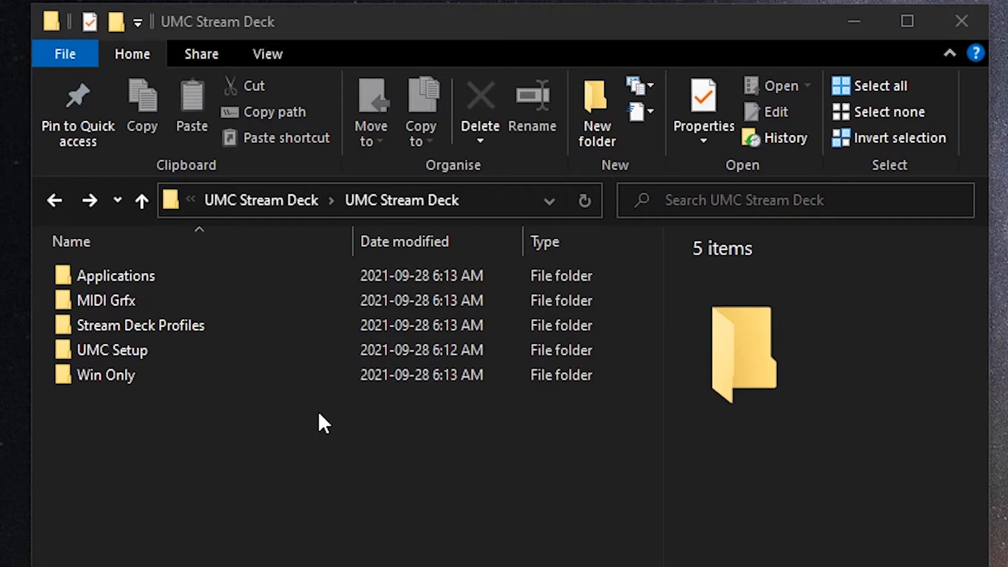
Step: In File Explorer, open the Win folder inside MIDI Grfx and bring up the Documents folder beside it
{"action": "double_click", "coordinate": [95, 300]}
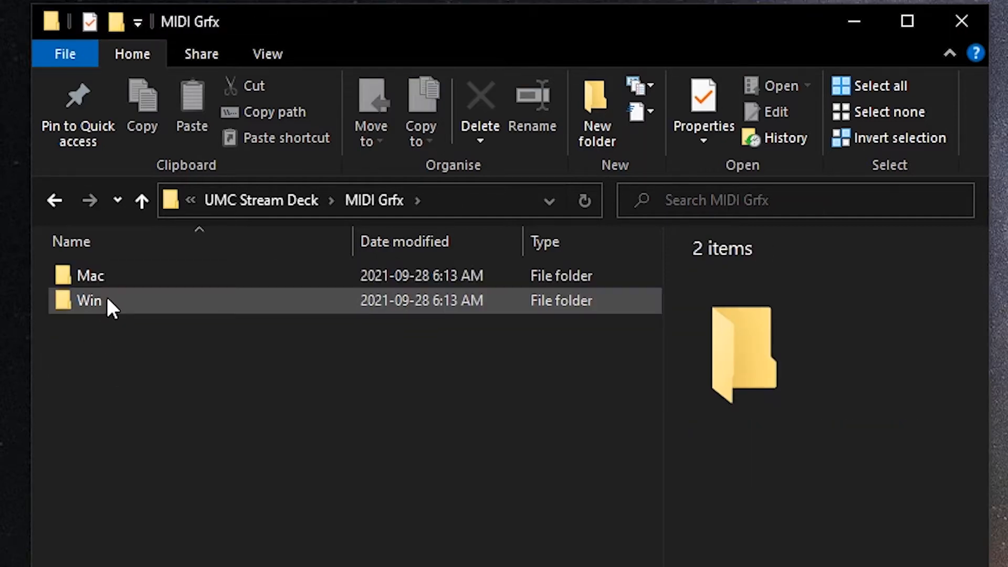
{"action": "double_click", "coordinate": [108, 301]}
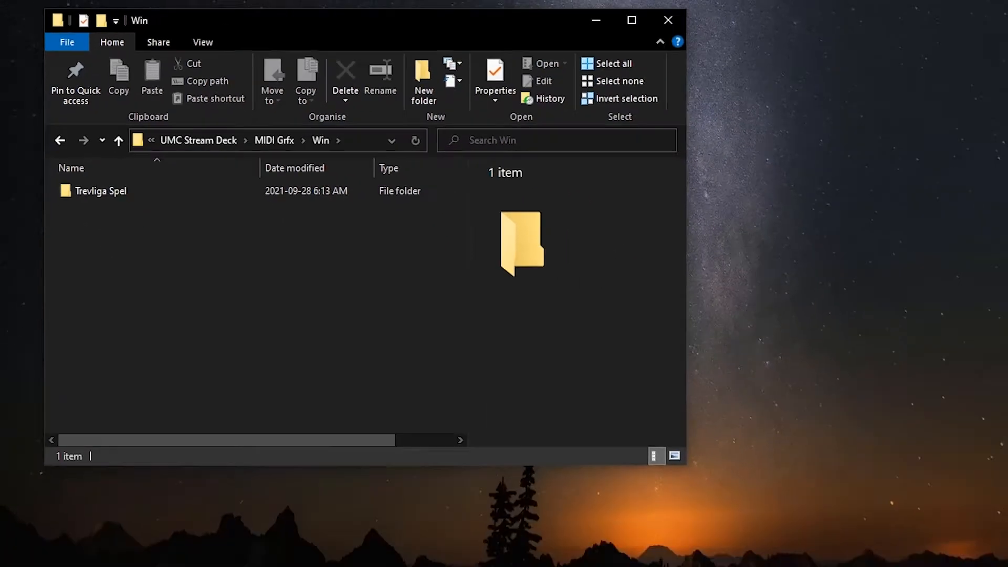
{"action": "left_click", "coordinate": [206, 566]}
{"action": "left_click", "coordinate": [263, 557]}
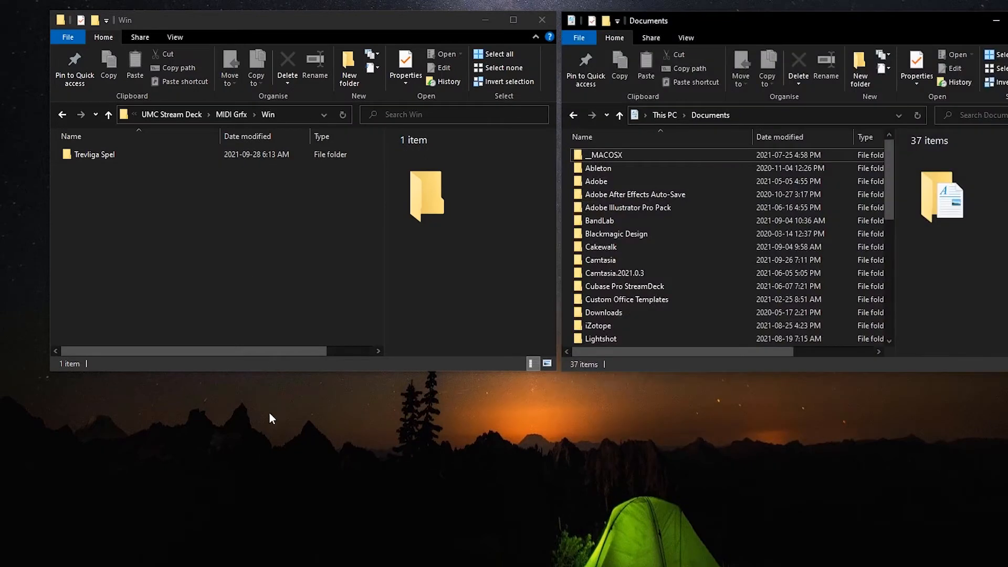
Step: Try to transfer the Trevliga Spel folder from the Win folder into Documents
{"action": "left_click", "coordinate": [83, 153]}
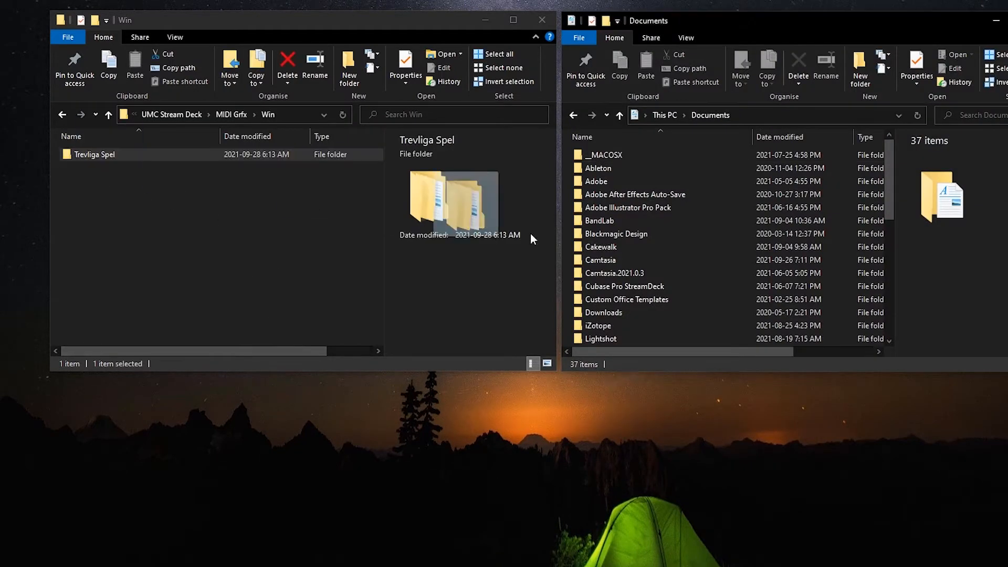
{"action": "left_click_drag", "start_coordinate": [531, 239], "coordinate": [215, 256]}
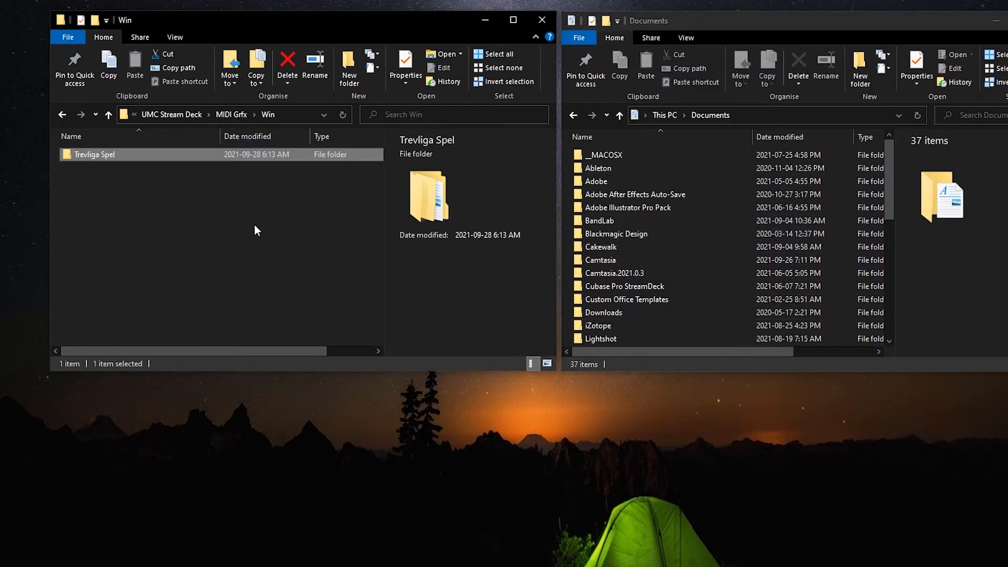
Step: Show the navigation pane in the This PC window and try to transfer the Trevliga Spel folder from the Win folder
{"action": "left_click", "coordinate": [668, 115]}
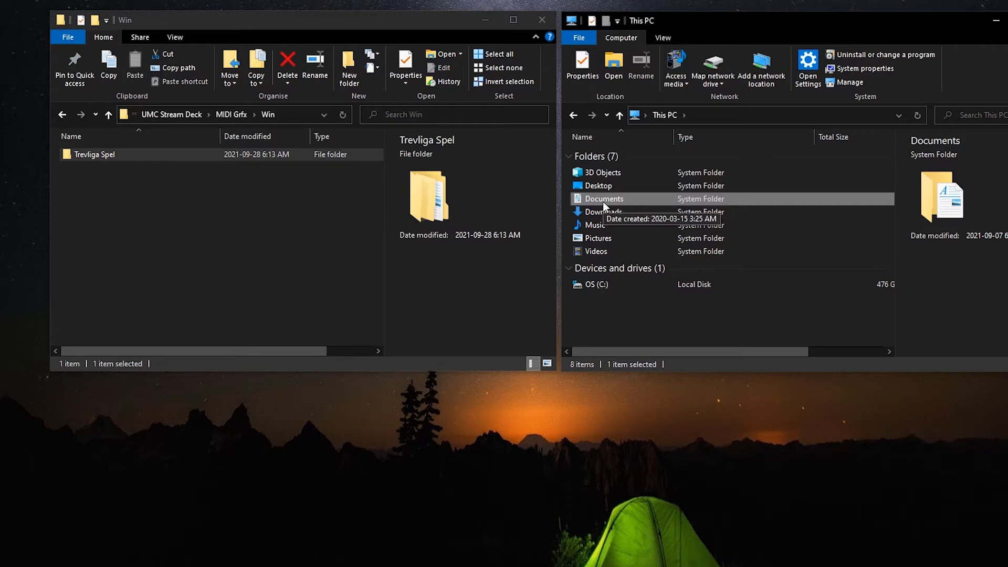
{"action": "left_click", "coordinate": [663, 38]}
{"action": "left_click", "coordinate": [584, 73]}
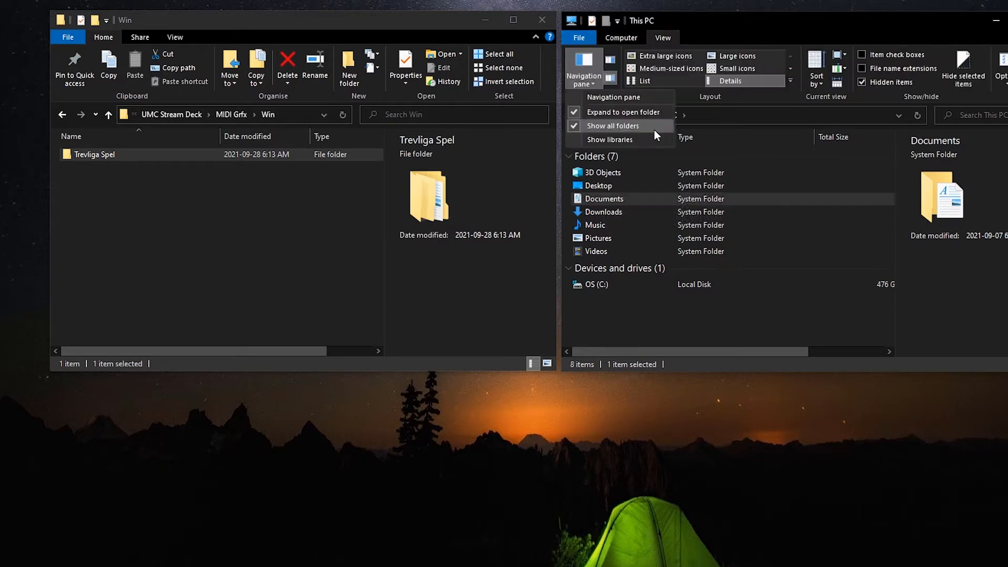
{"action": "left_click", "coordinate": [587, 98]}
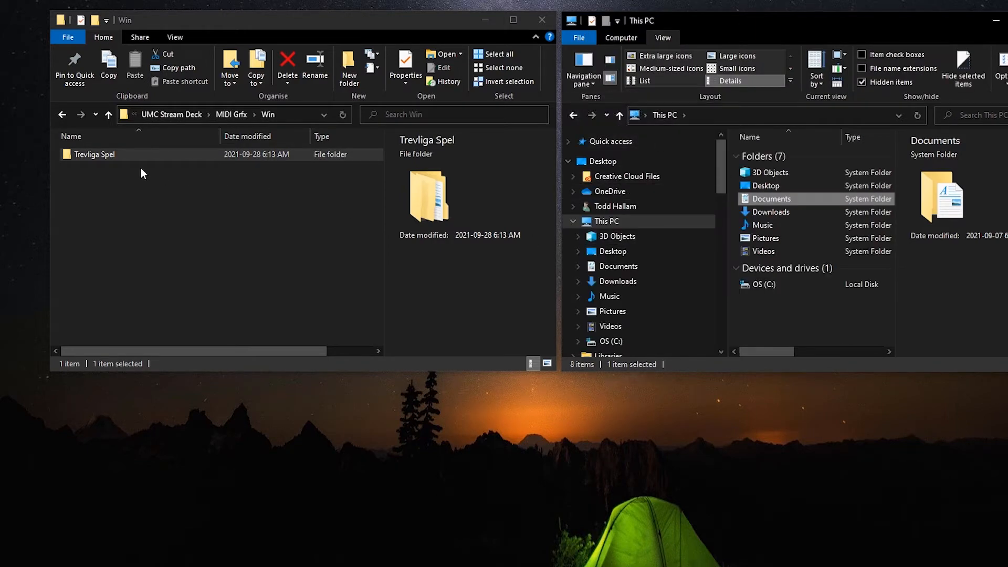
{"action": "left_click_drag", "start_coordinate": [84, 153], "coordinate": [133, 221]}
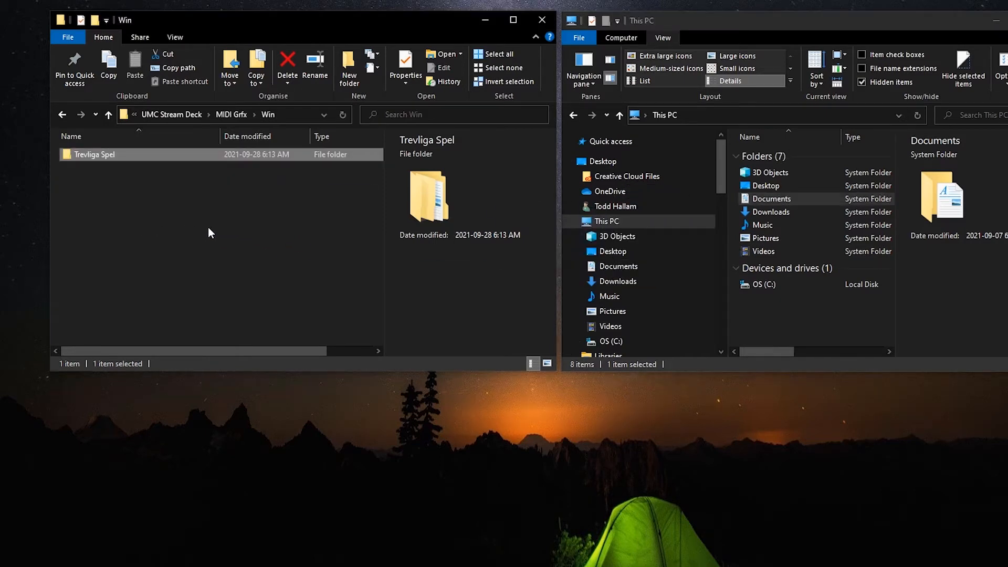
{"action": "left_click", "coordinate": [995, 22]}
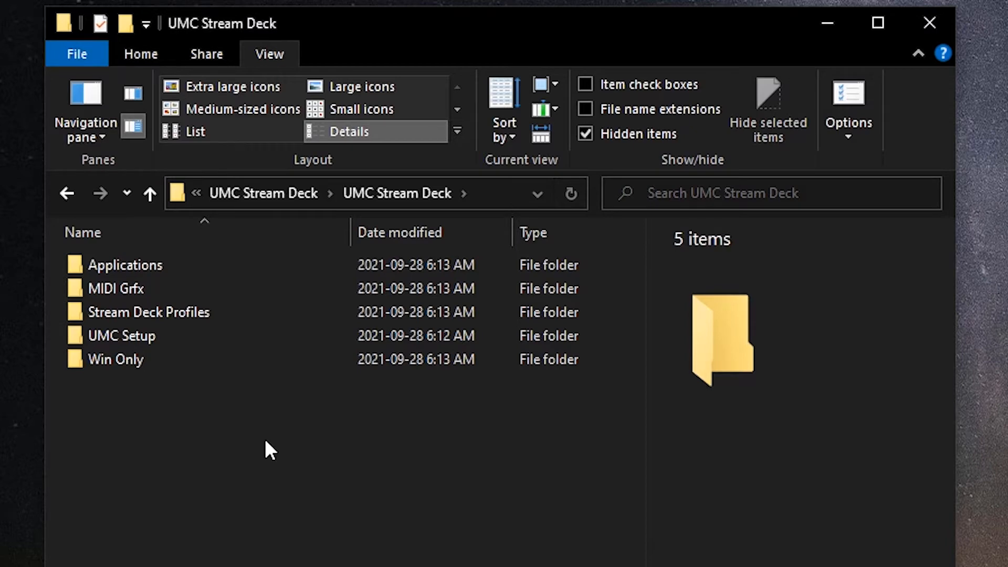
Step: Open the Win folder inside Stream Deck Profiles of the UMC Stream Deck package
{"action": "mouse_move", "coordinate": [156, 310]}
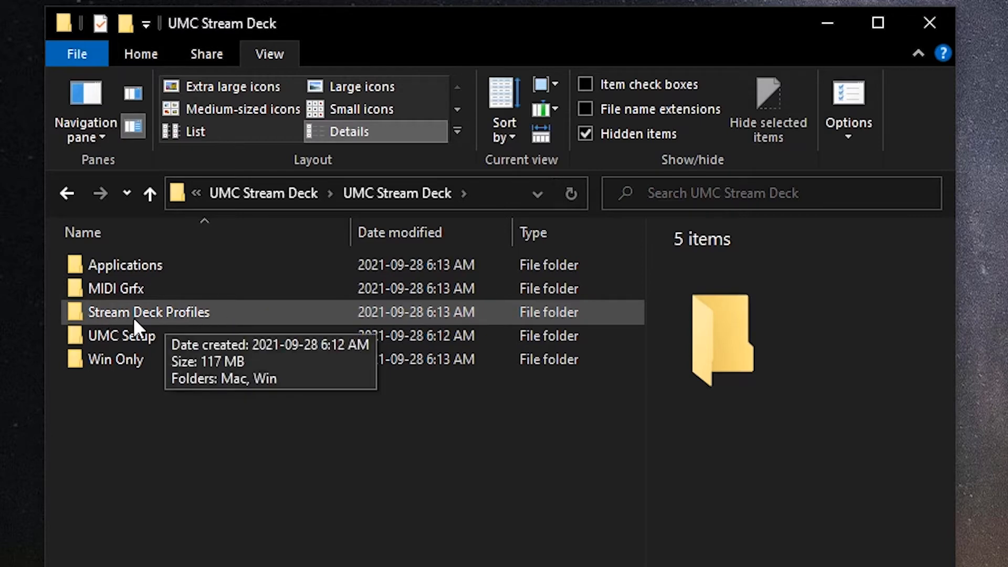
{"action": "double_click", "coordinate": [133, 317]}
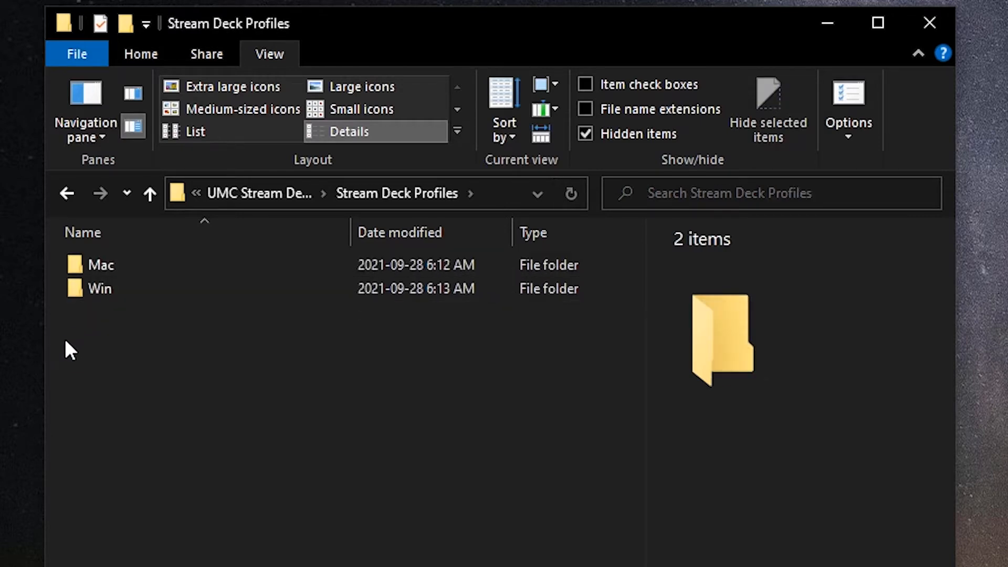
{"action": "double_click", "coordinate": [100, 288]}
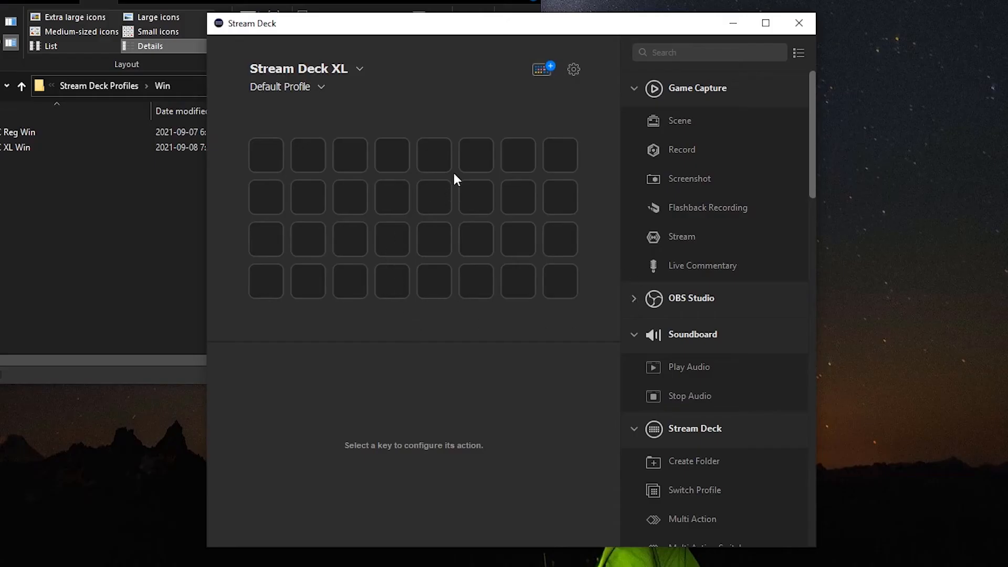
{"action": "left_click", "coordinate": [577, 68]}
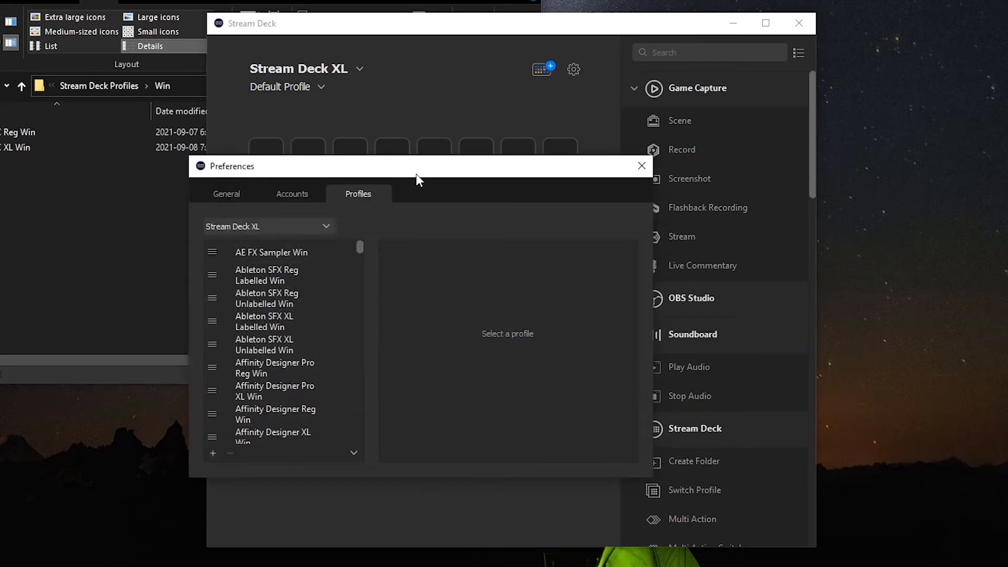
{"action": "left_click", "coordinate": [353, 452]}
{"action": "left_click", "coordinate": [426, 512]}
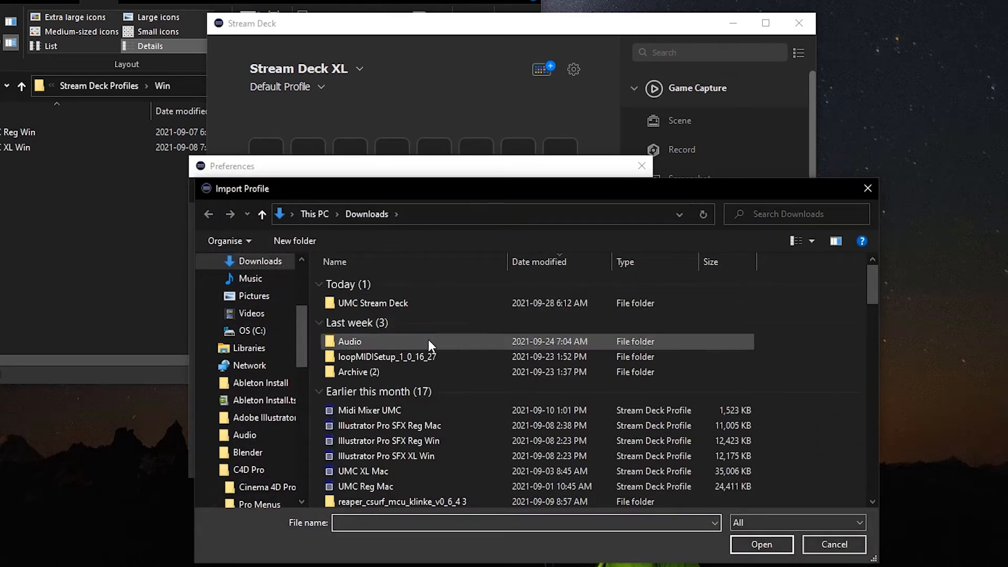
{"action": "double_click", "coordinate": [392, 304]}
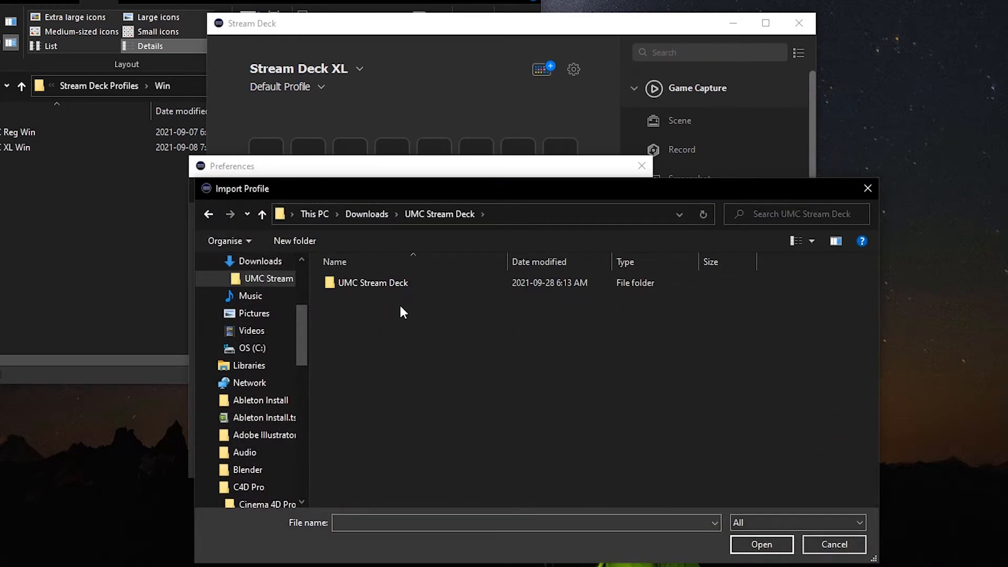
{"action": "double_click", "coordinate": [376, 284]}
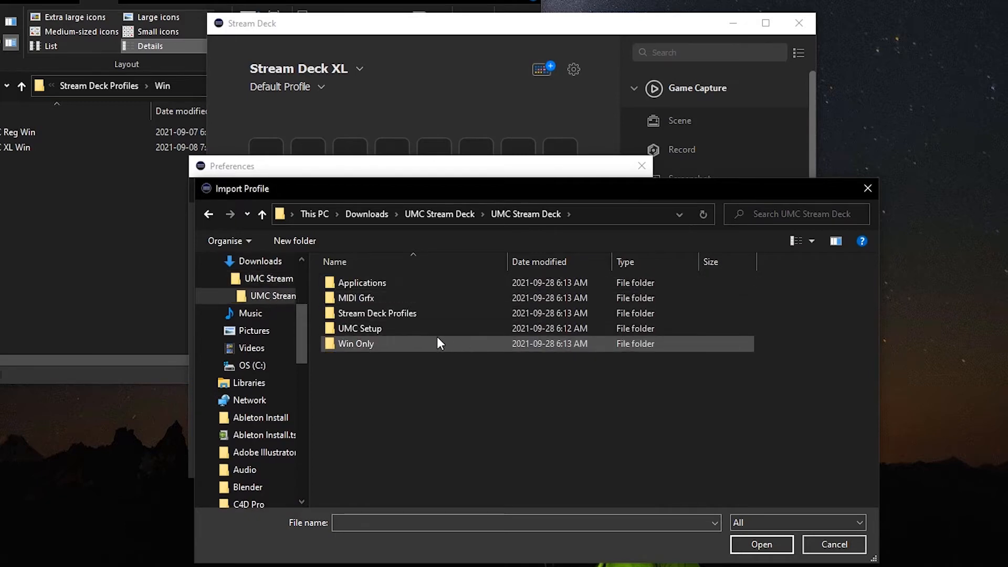
{"action": "double_click", "coordinate": [389, 315]}
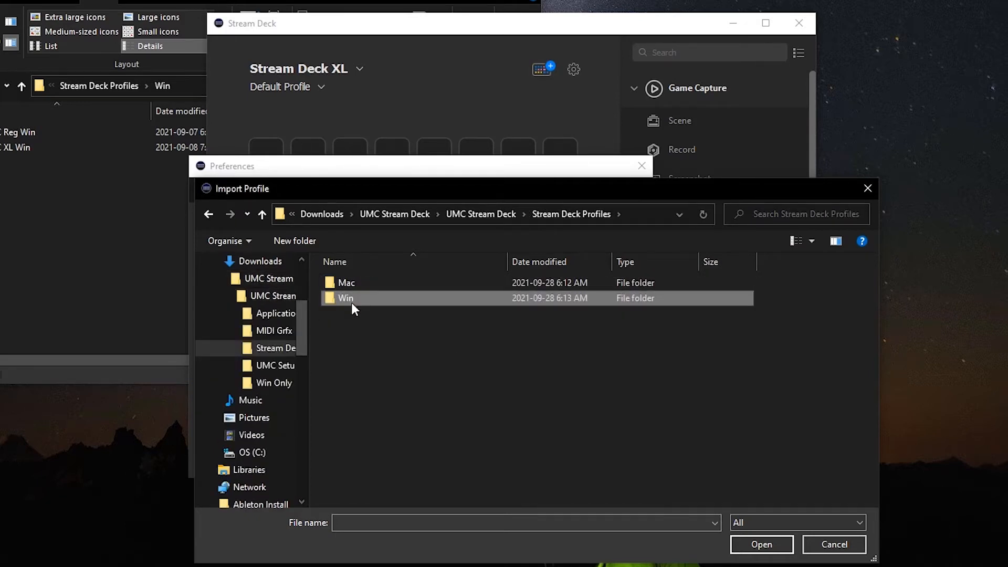
{"action": "double_click", "coordinate": [351, 300]}
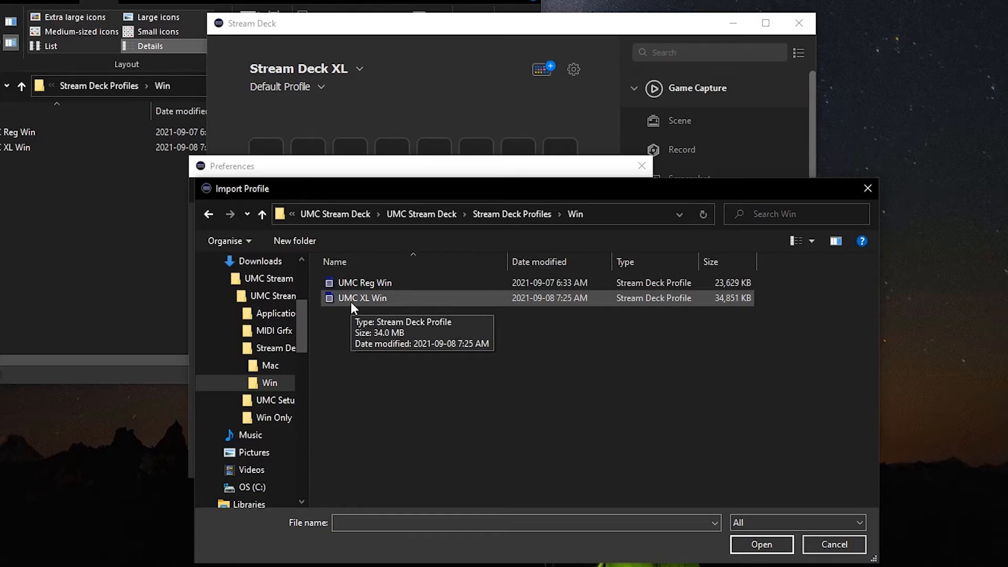
{"action": "double_click", "coordinate": [352, 298]}
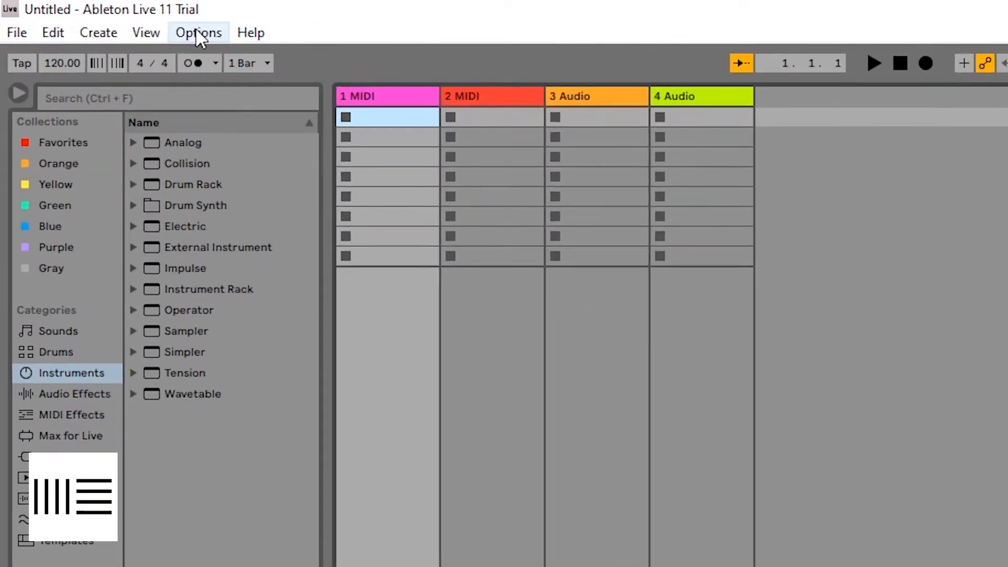
Step: In Ableton Live, open the preferences and set control surface 1 to MackieControl
{"action": "left_click", "coordinate": [197, 33]}
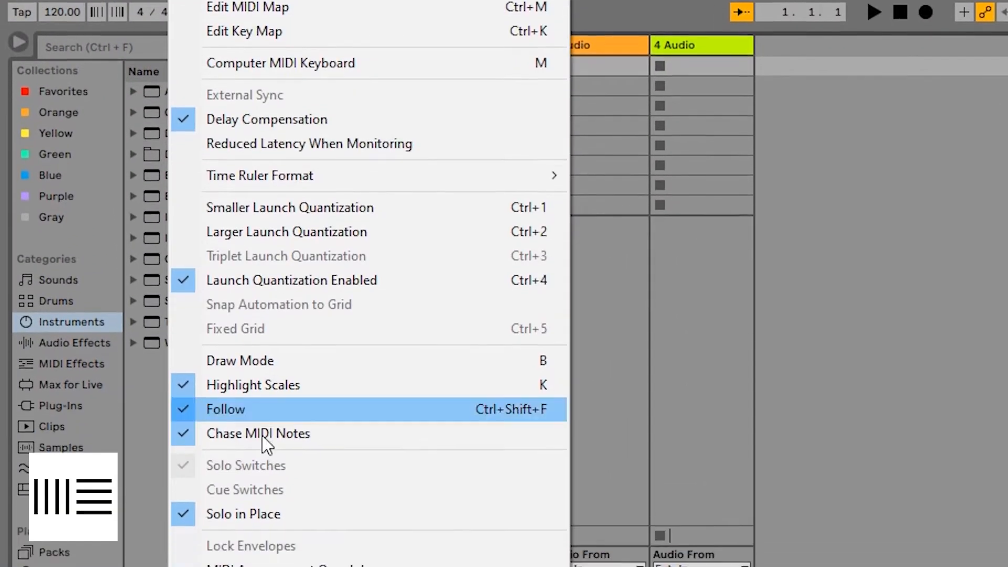
{"action": "left_click", "coordinate": [352, 468]}
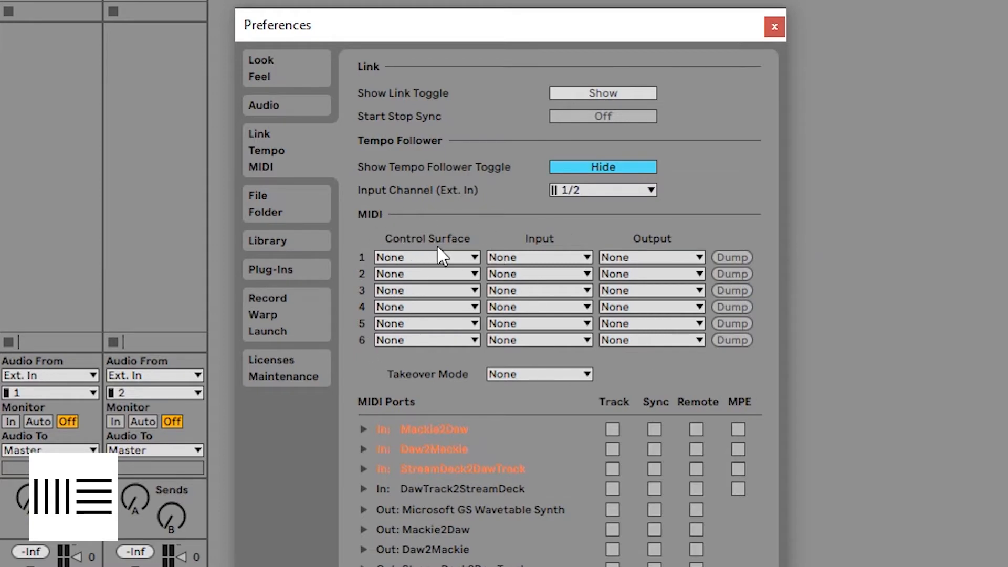
{"action": "left_click", "coordinate": [450, 260]}
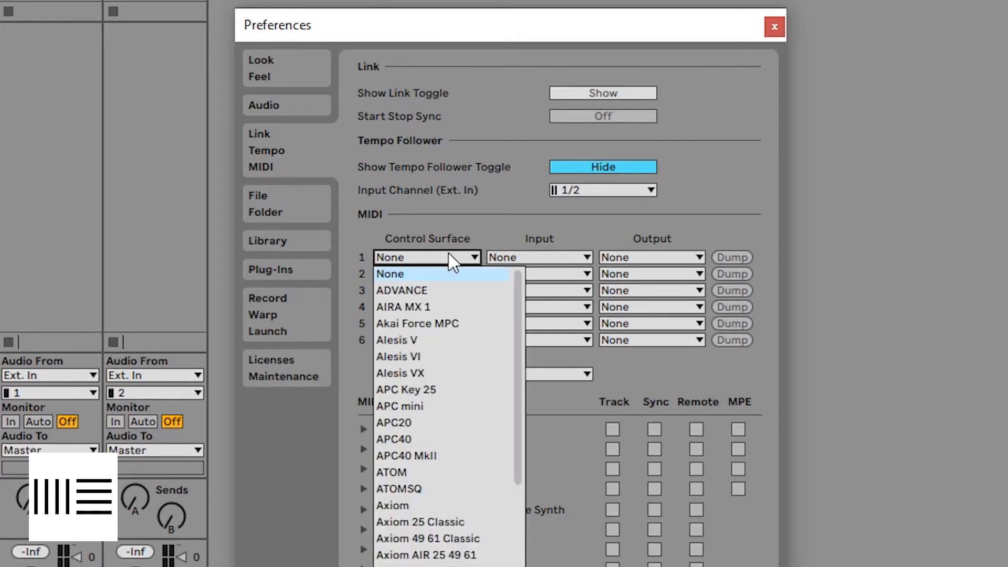
{"action": "scroll", "coordinate": [447, 415], "scroll_direction": "down", "scroll_amount": 10}
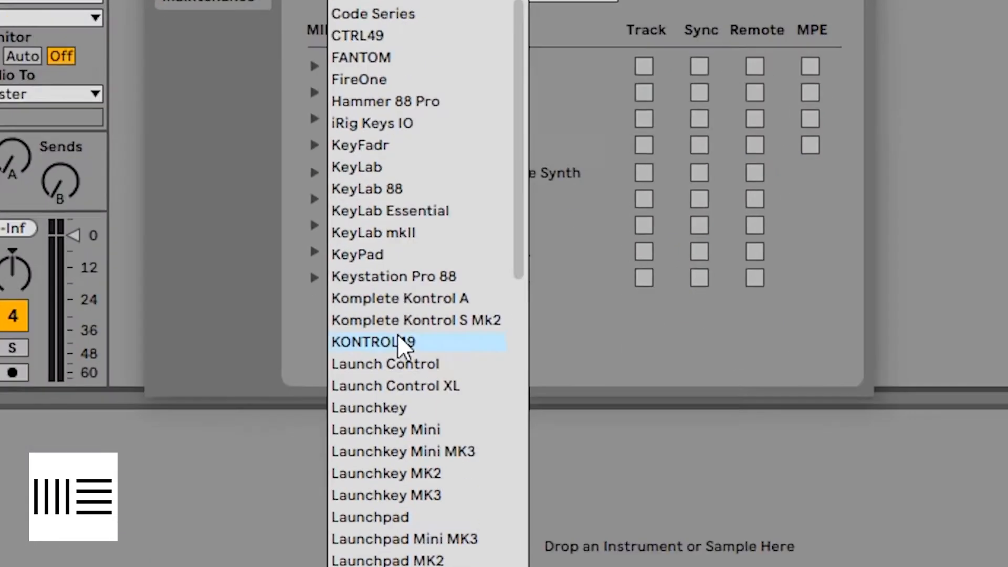
{"action": "scroll", "coordinate": [405, 345], "scroll_direction": "down", "scroll_amount": 10}
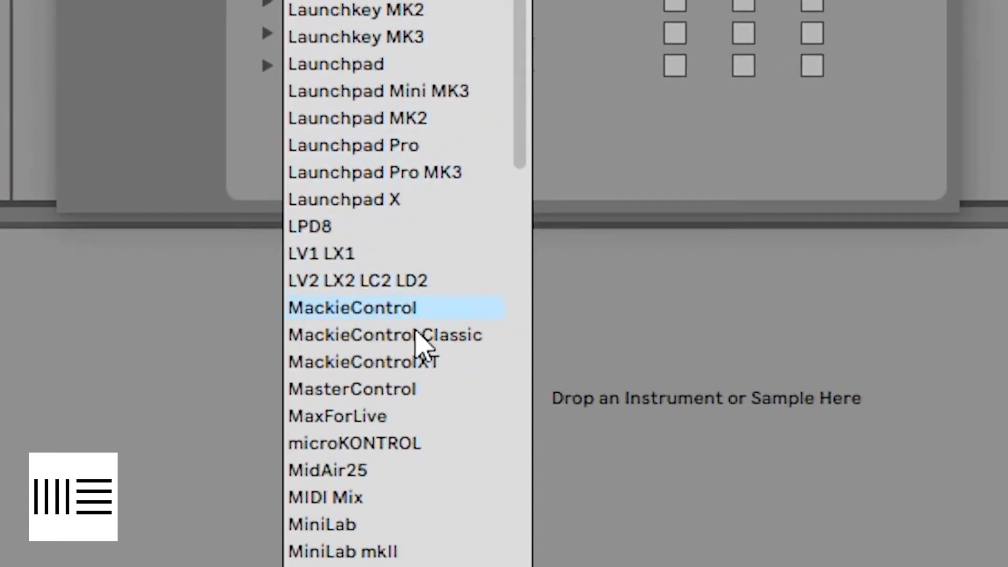
{"action": "left_click", "coordinate": [418, 309]}
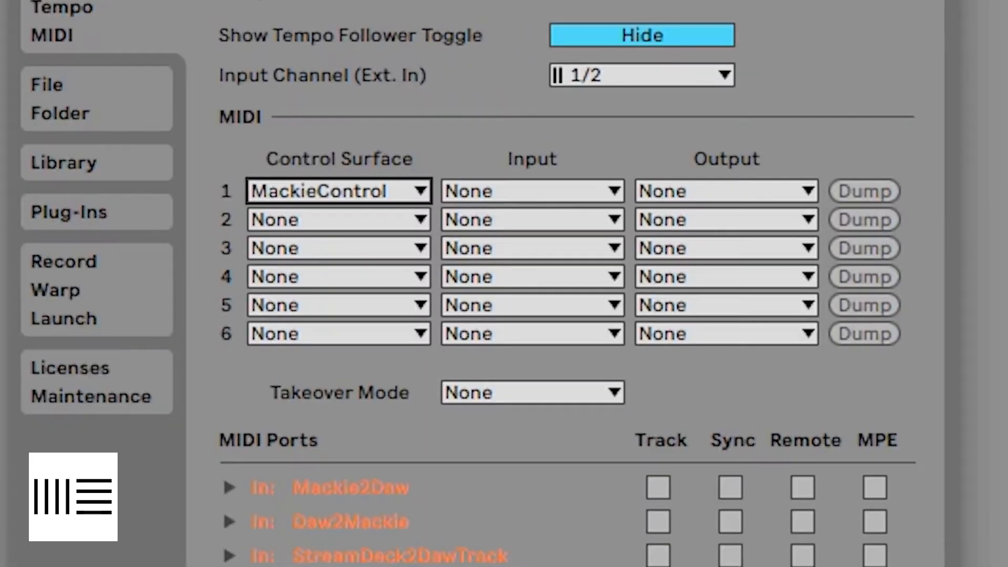
Step: Set the MackieControl surface's input to Mackie2Daw and its output to Daw2Mackie
{"action": "left_click", "coordinate": [575, 195]}
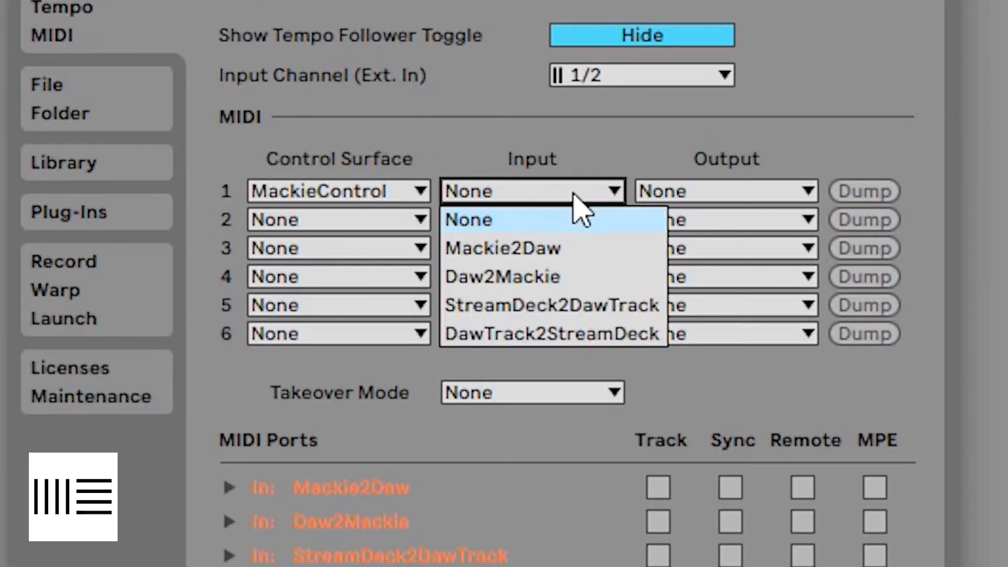
{"action": "left_click", "coordinate": [567, 253]}
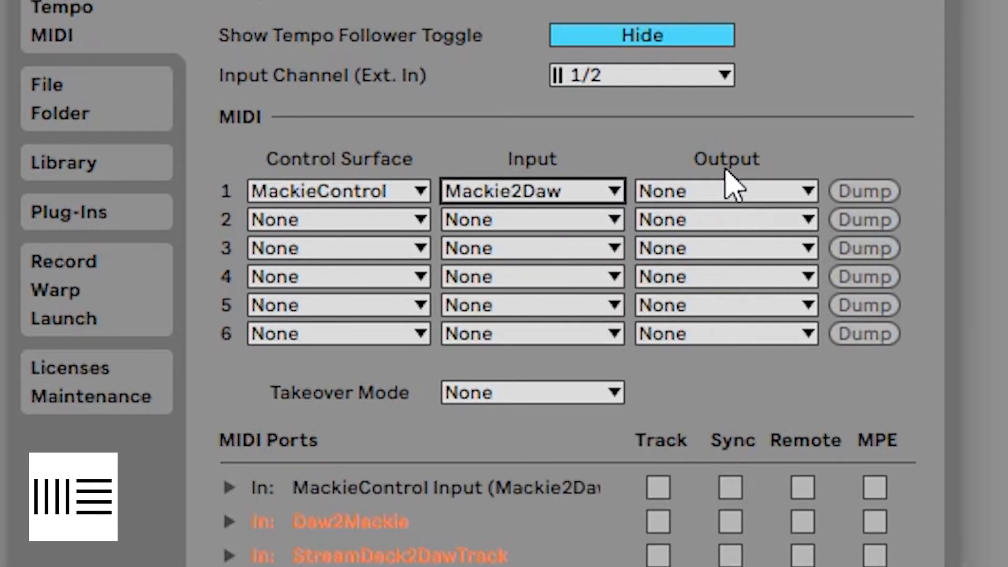
{"action": "left_click", "coordinate": [705, 195]}
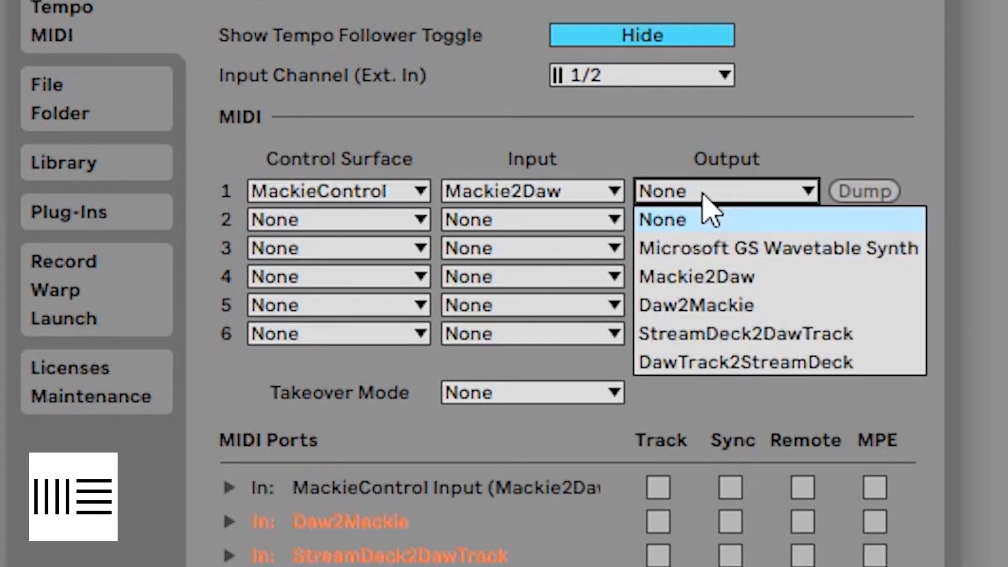
{"action": "left_click", "coordinate": [688, 309]}
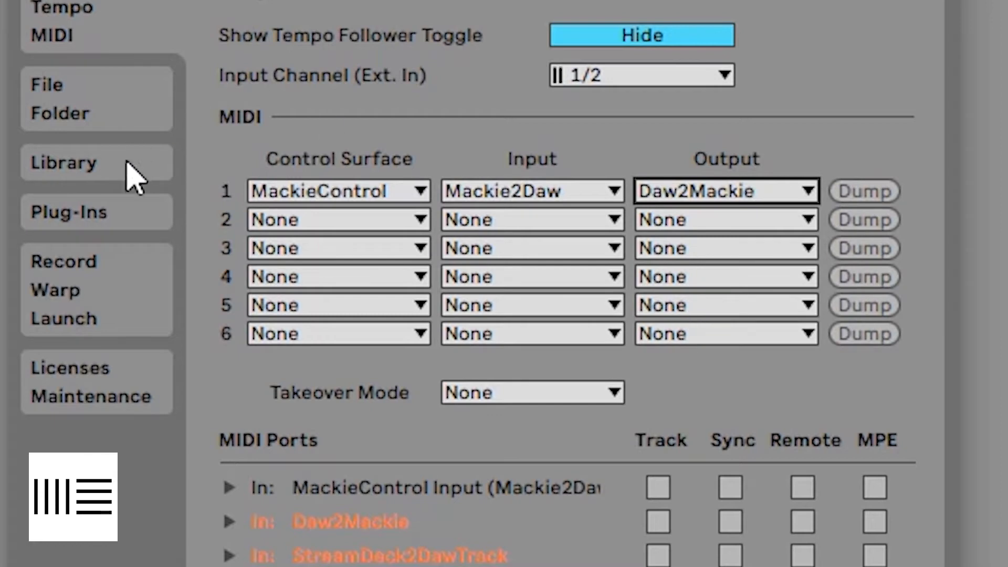
Step: Set control surface 2 to ADVANCE with StreamDeck2DawTrack as input and DawTrack2StreamDeck as output
{"action": "left_click", "coordinate": [296, 221]}
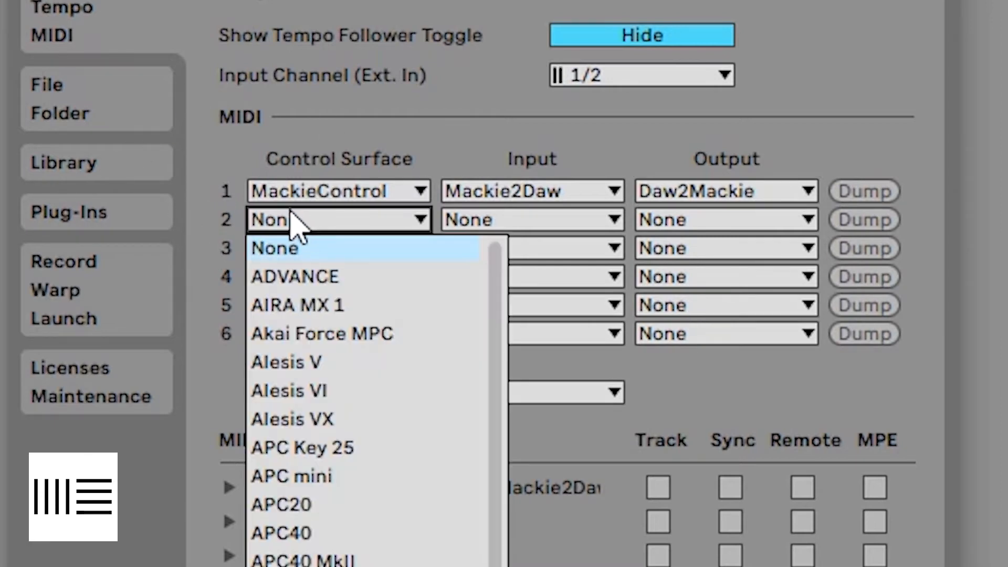
{"action": "left_click", "coordinate": [330, 278]}
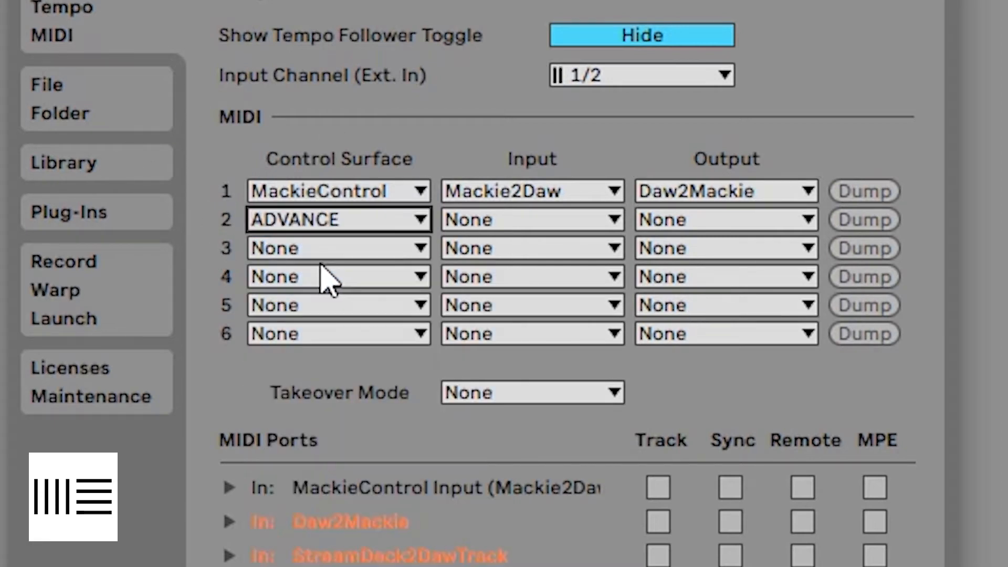
{"action": "left_click", "coordinate": [594, 226]}
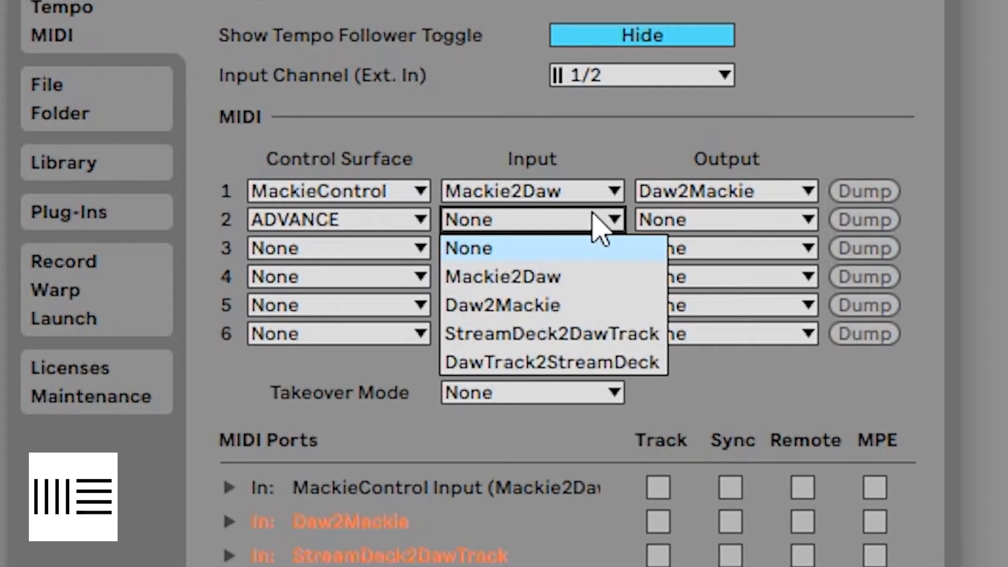
{"action": "left_click", "coordinate": [619, 349]}
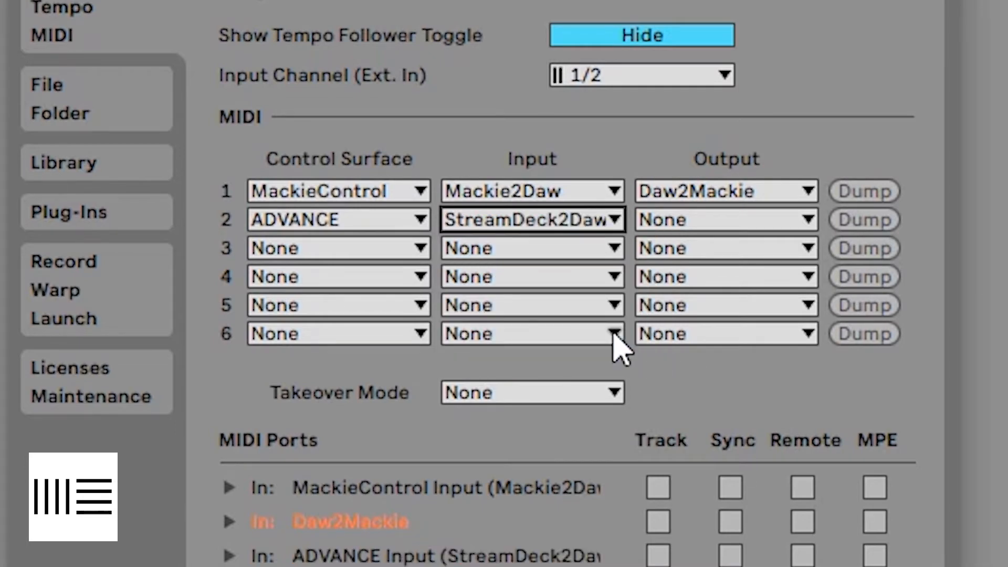
{"action": "left_click", "coordinate": [732, 219]}
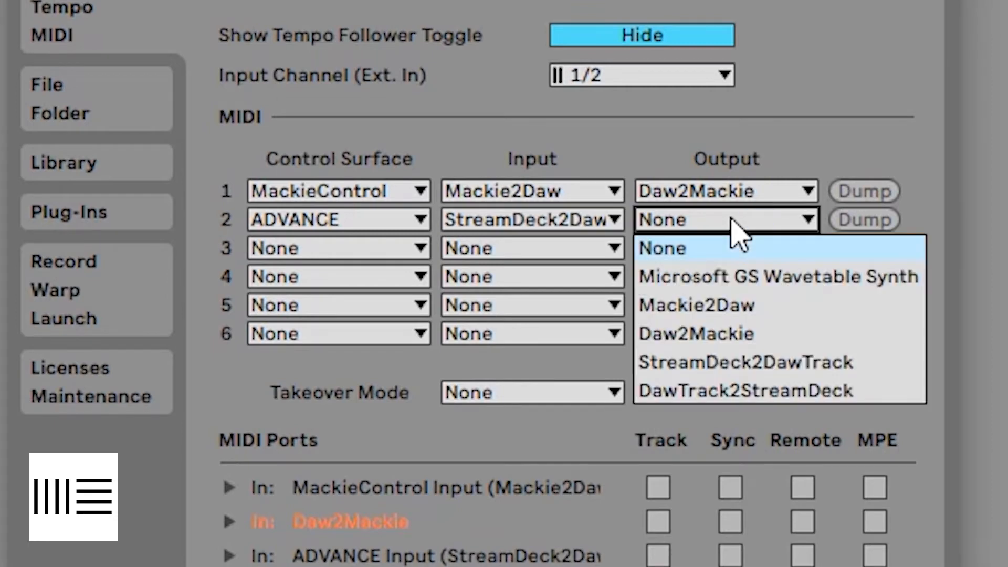
{"action": "left_click", "coordinate": [765, 380]}
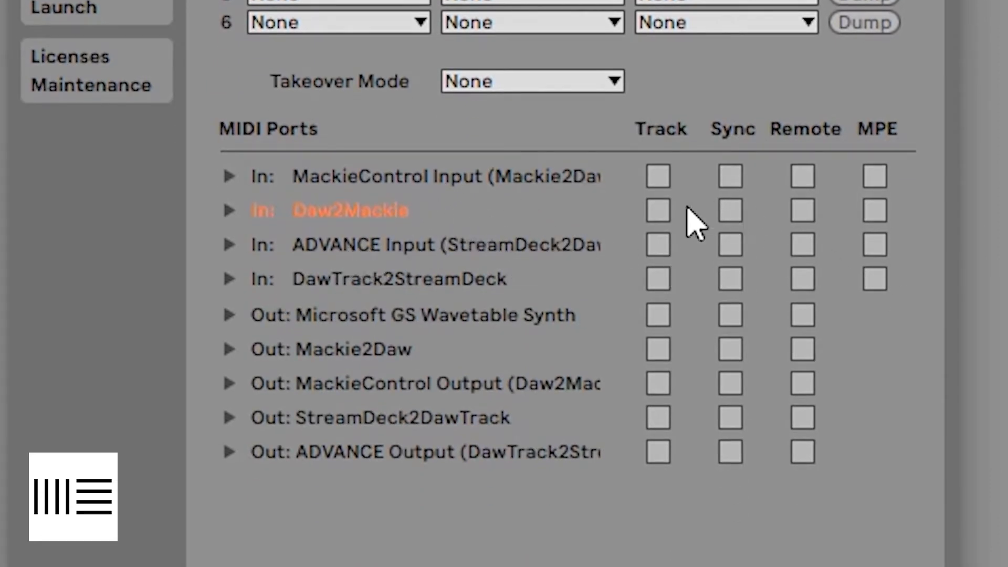
Step: Enable Track for the Daw2Mackie, ADVANCE and MackieControl input ports, plus Remote for the MackieControl input
{"action": "left_click", "coordinate": [660, 217]}
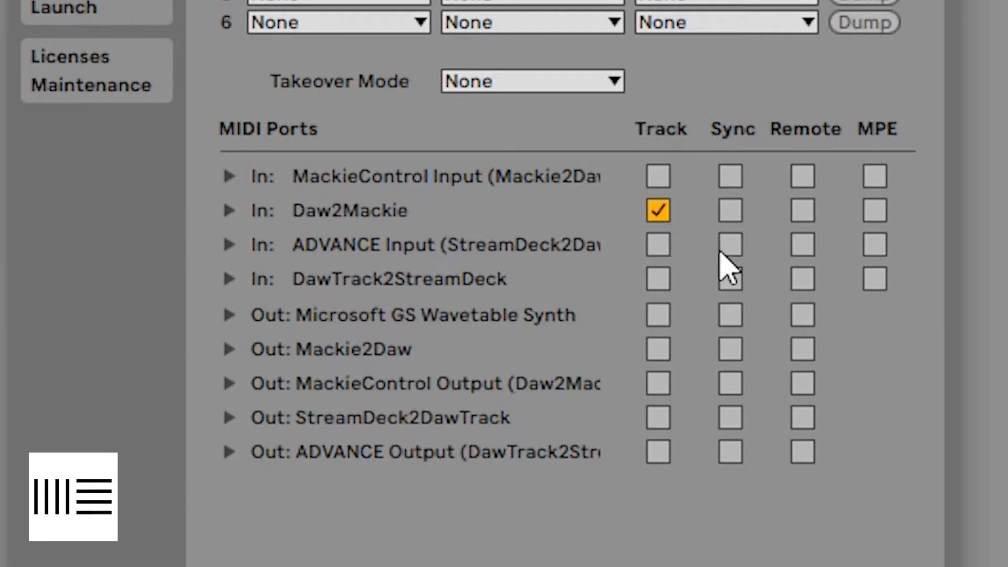
{"action": "left_click", "coordinate": [659, 245]}
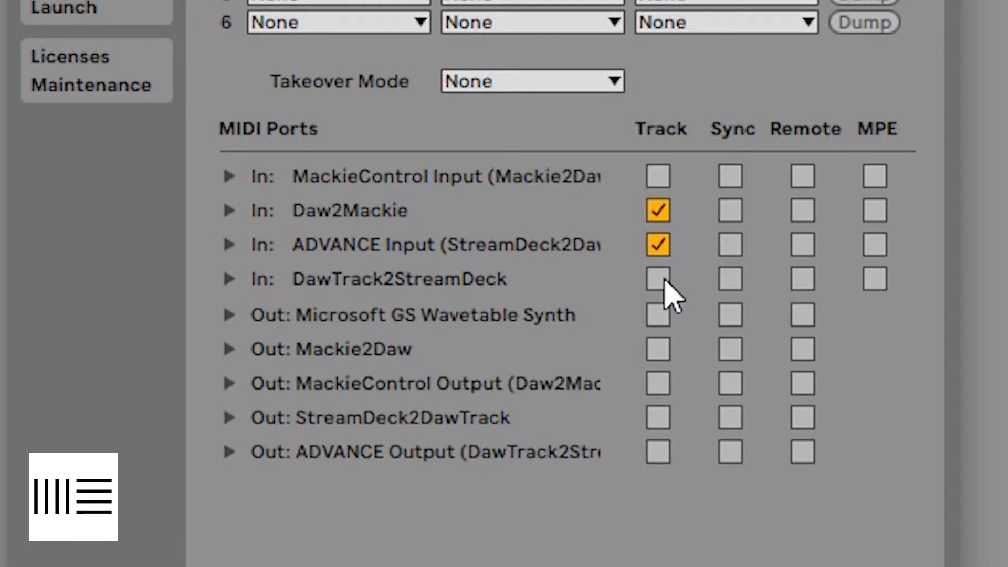
{"action": "left_click", "coordinate": [661, 181]}
{"action": "left_click", "coordinate": [803, 177]}
Step: Enable Track for the MackieControl and ADVANCE output ports, and MPE for the ADVANCE input
{"action": "left_click", "coordinate": [665, 384]}
{"action": "left_click", "coordinate": [658, 452]}
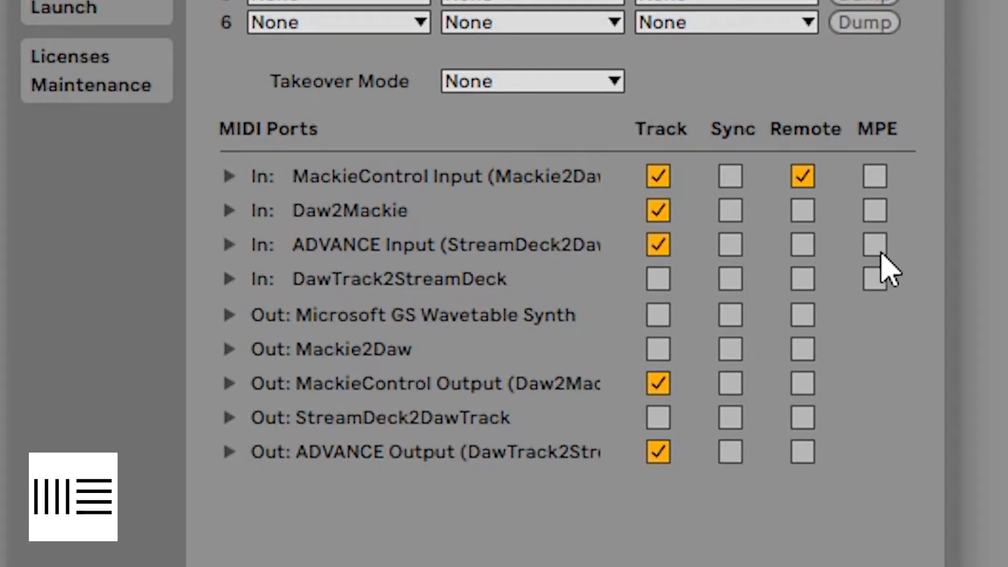
{"action": "left_click", "coordinate": [873, 249]}
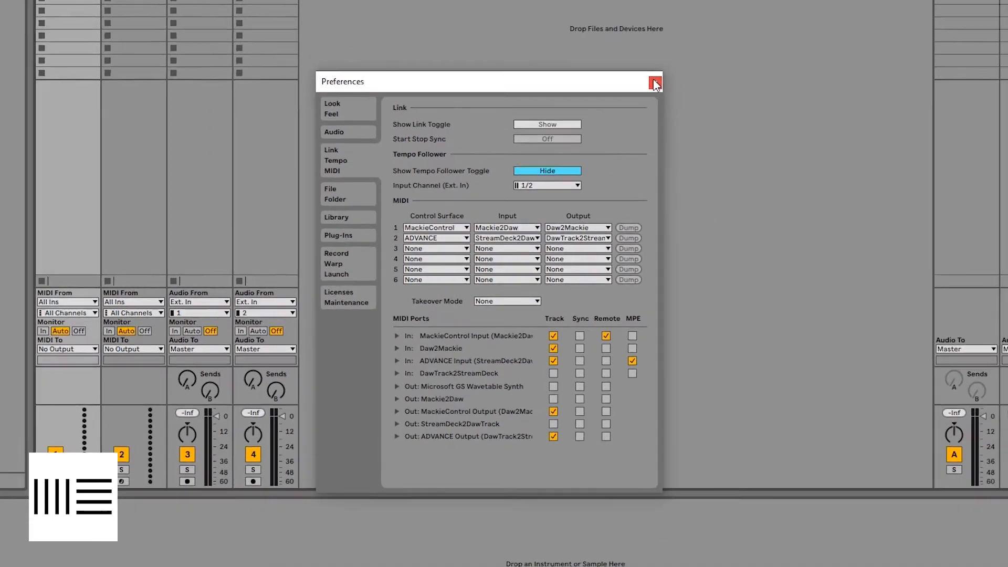
Step: Close Live's preferences, switch to Cakewalk and enable Mackie2Daw and StreamDeck2DawTrack as MIDI input devices
{"action": "left_click", "coordinate": [699, 27]}
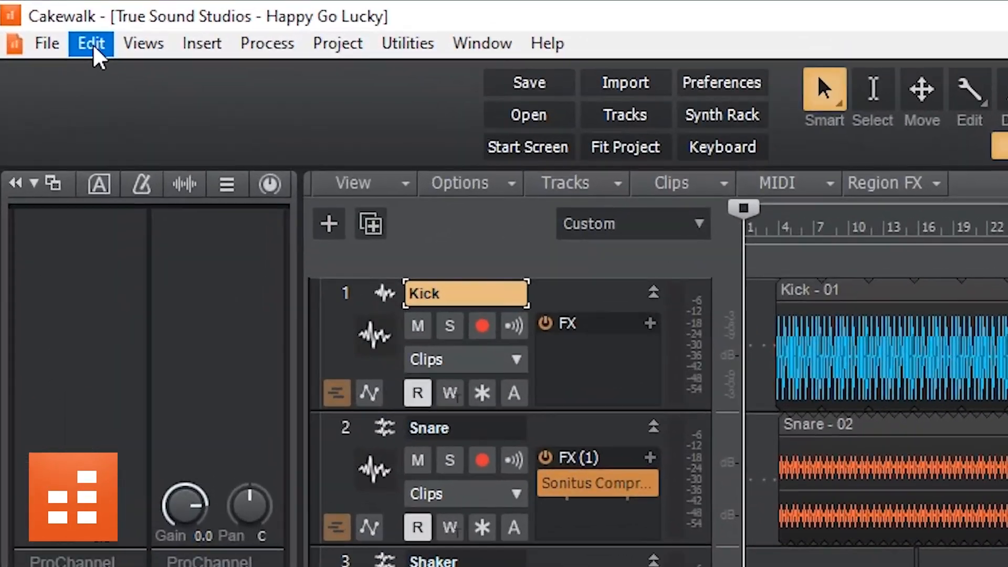
{"action": "left_click", "coordinate": [54, 24]}
{"action": "left_click", "coordinate": [115, 278]}
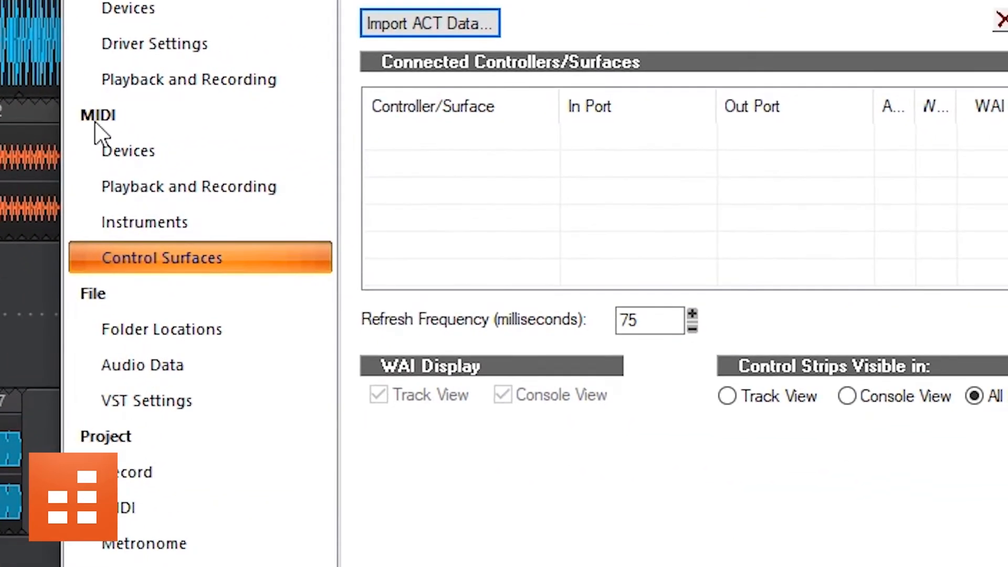
{"action": "left_click", "coordinate": [110, 155]}
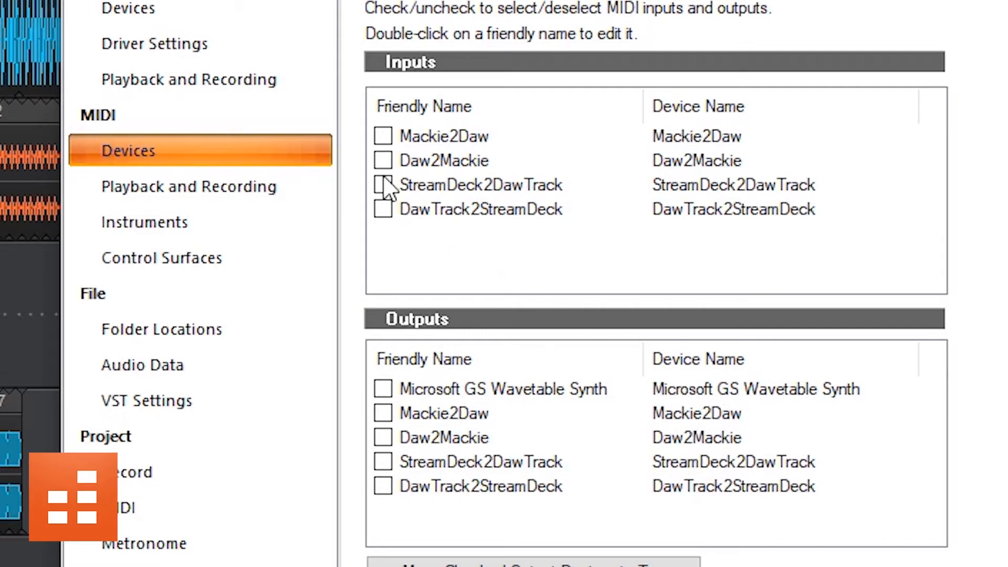
{"action": "left_click", "coordinate": [383, 136]}
{"action": "left_click", "coordinate": [384, 185]}
Step: Enable Daw2Mackie and DawTrack2StreamDeck as MIDI output devices and apply the device changes
{"action": "left_click", "coordinate": [382, 437]}
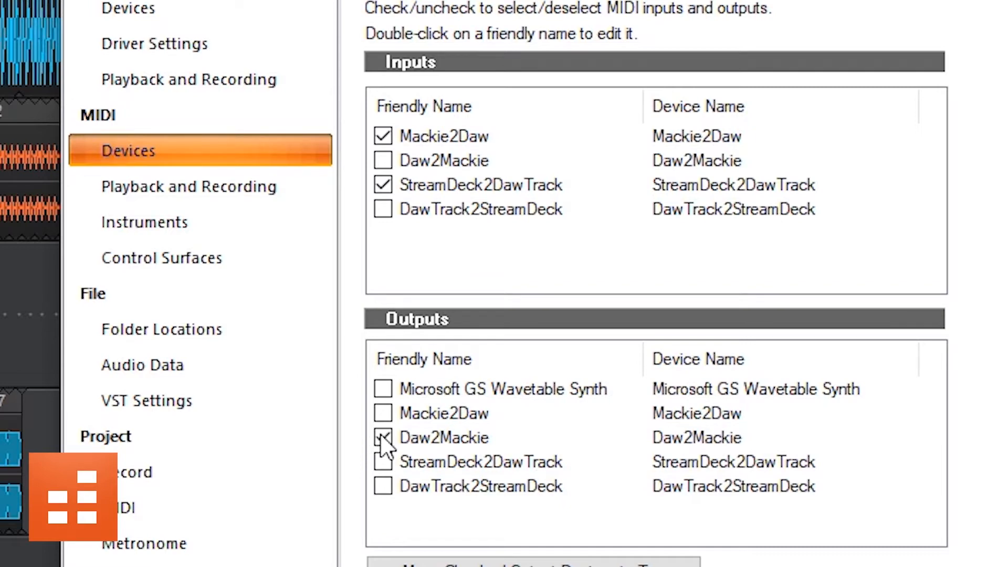
{"action": "left_click", "coordinate": [383, 487]}
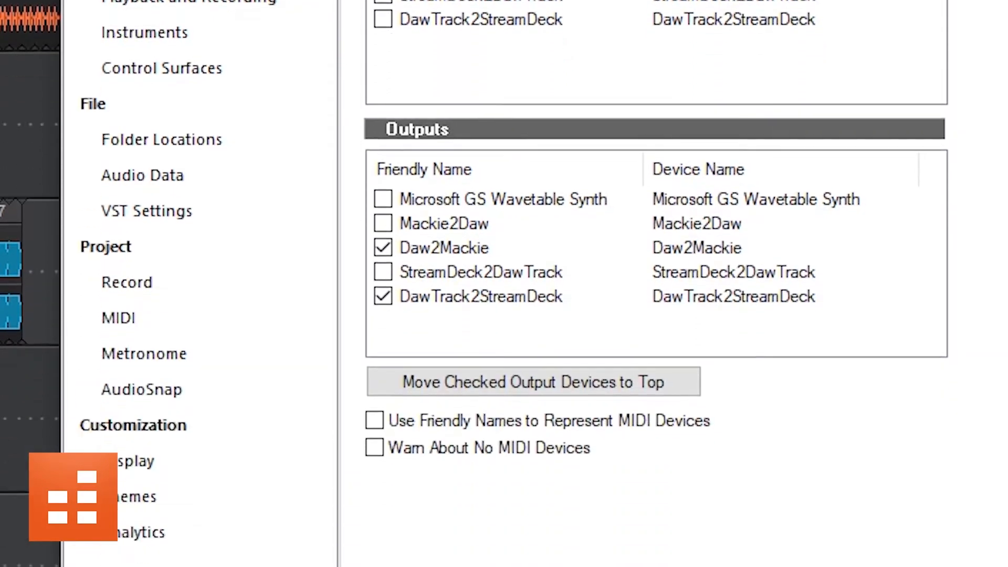
{"action": "left_click", "coordinate": [941, 530]}
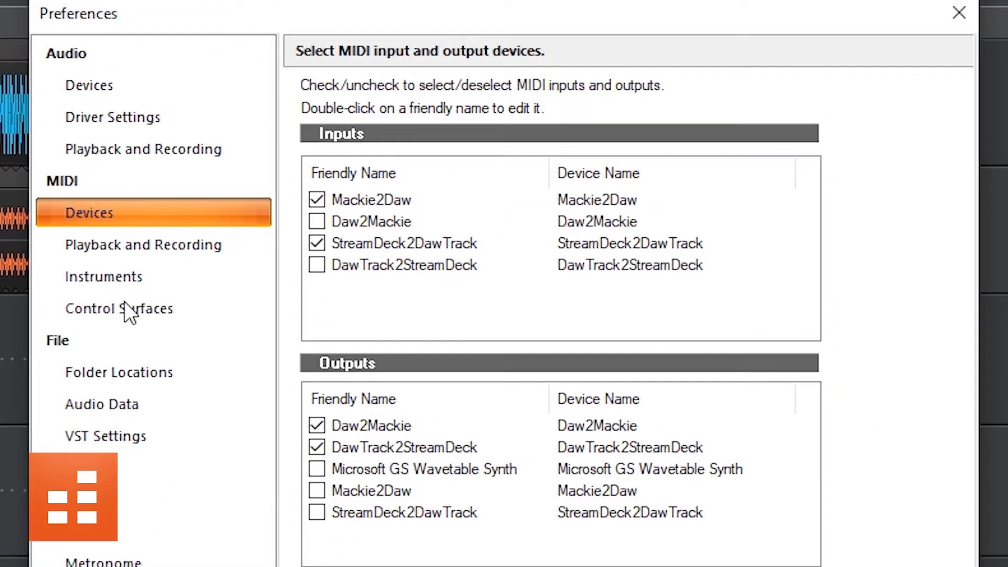
Step: Add a Mackie Control surface with Mackie2Daw as input port and Daw2Mackie as output port, and apply the preferences
{"action": "left_click", "coordinate": [124, 302]}
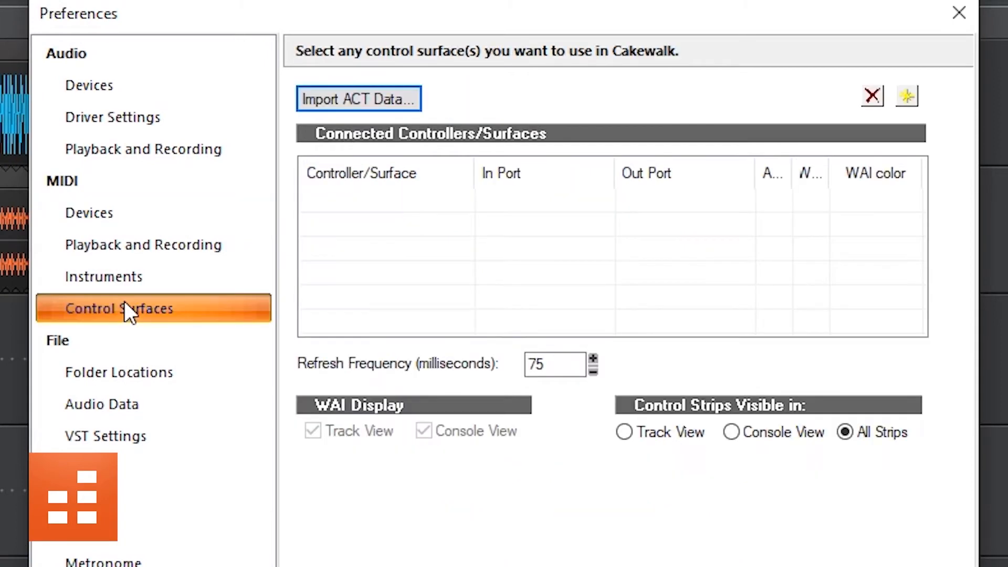
{"action": "left_click", "coordinate": [908, 95]}
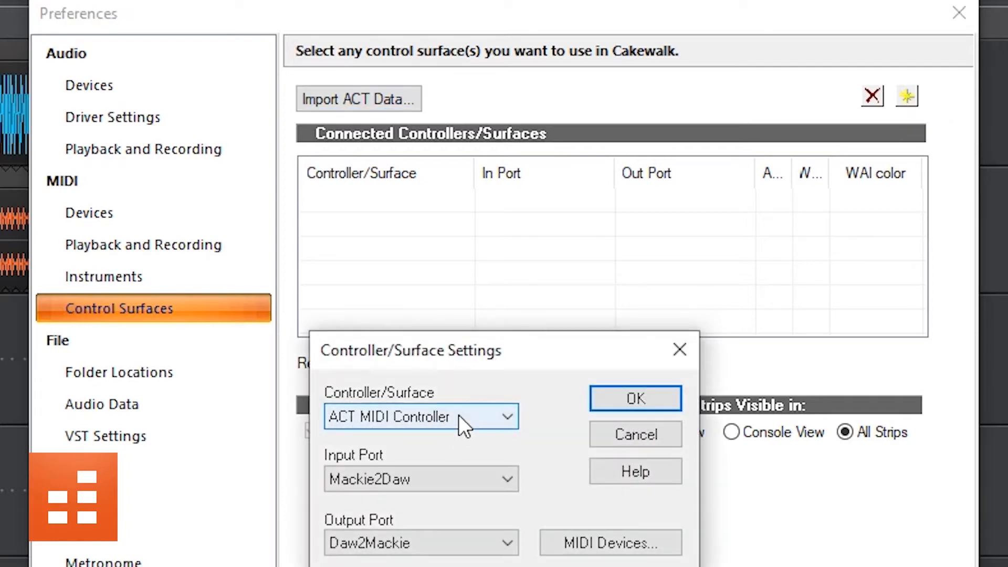
{"action": "left_click", "coordinate": [458, 415]}
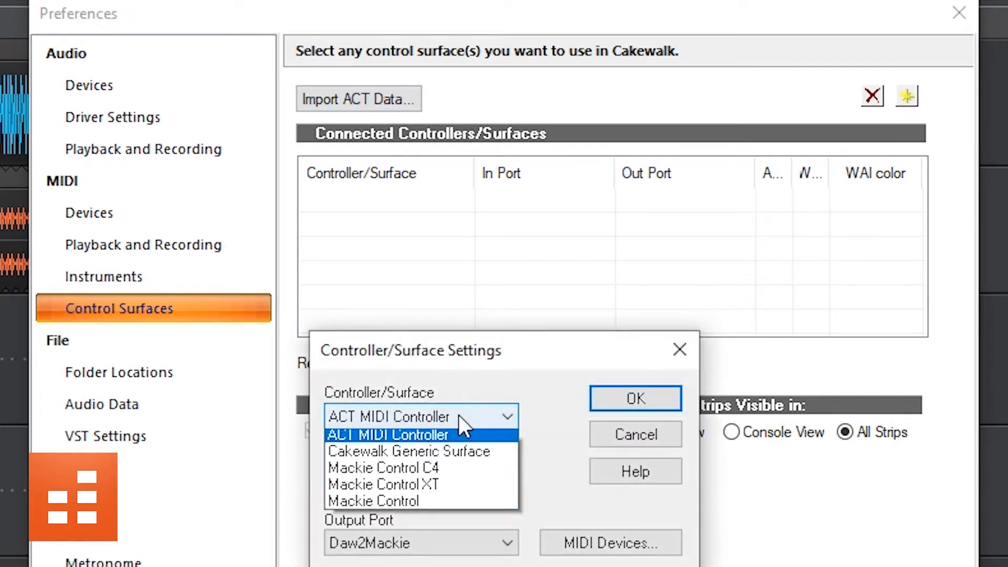
{"action": "left_click", "coordinate": [406, 505]}
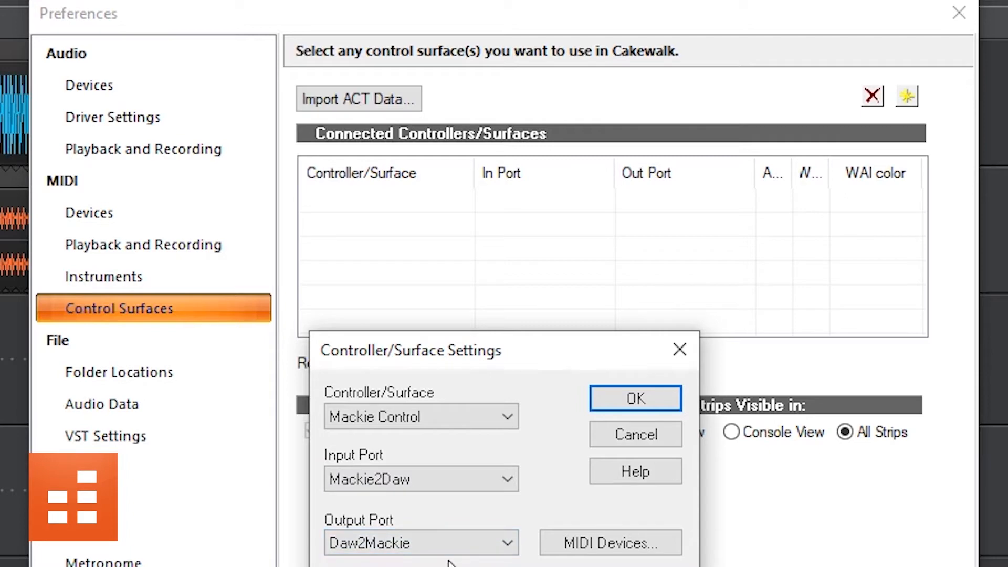
{"action": "left_click", "coordinate": [628, 397]}
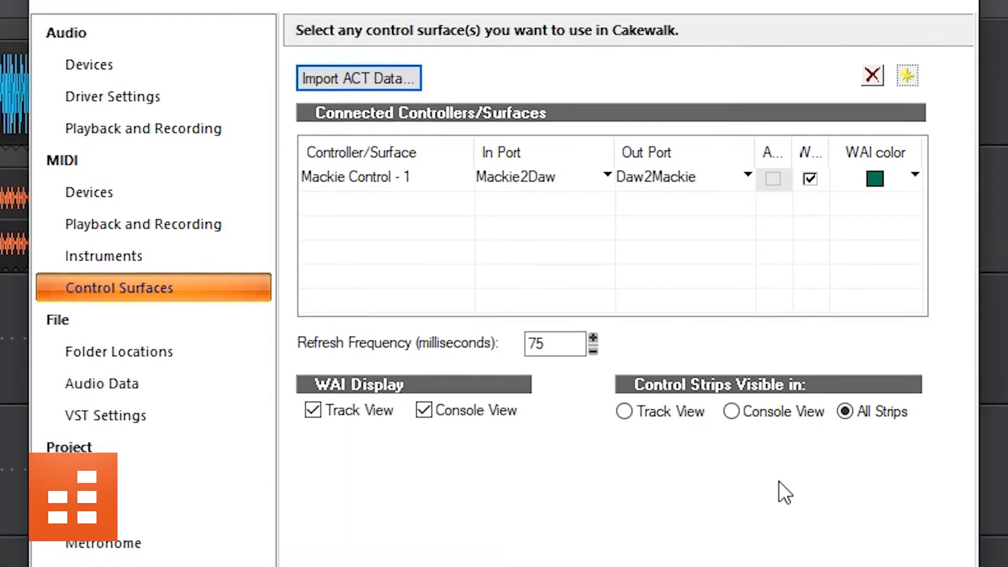
{"action": "left_click", "coordinate": [819, 531]}
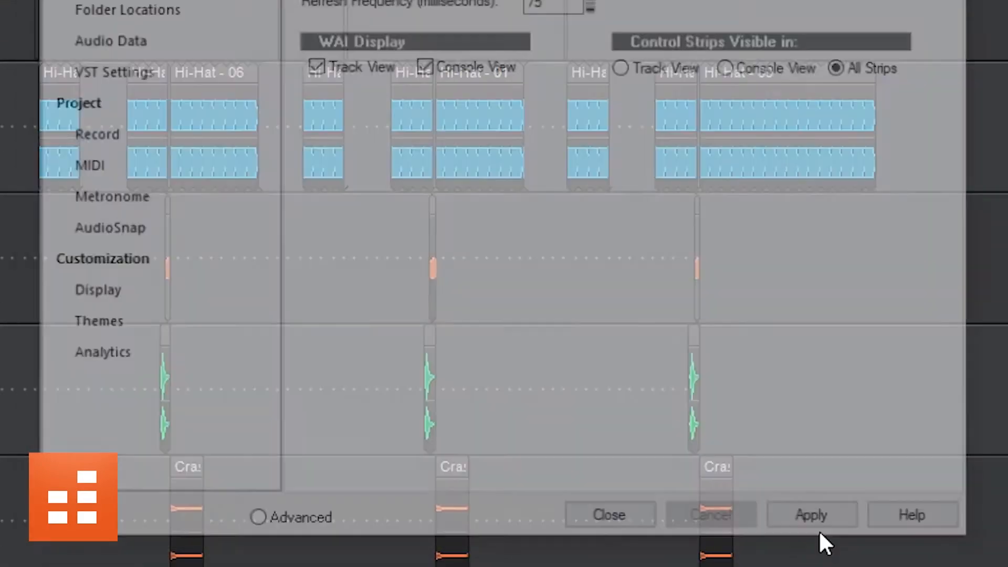
{"action": "left_click", "coordinate": [608, 515]}
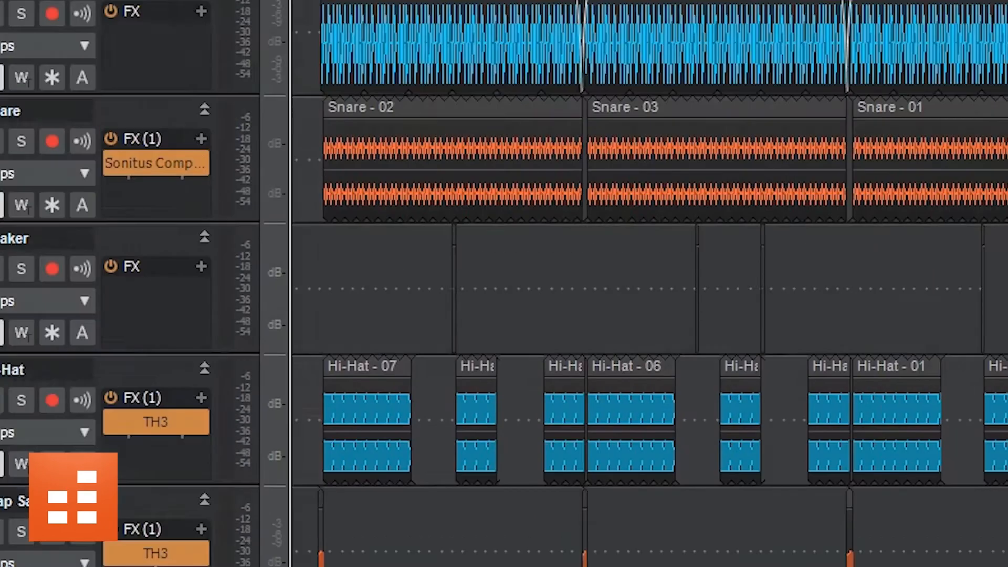
Step: Import the SideshowFX UMC Setup.spp preset for the Mackie Control surface in the Cakewalk Plug-in Manager
{"action": "left_click", "coordinate": [383, 38]}
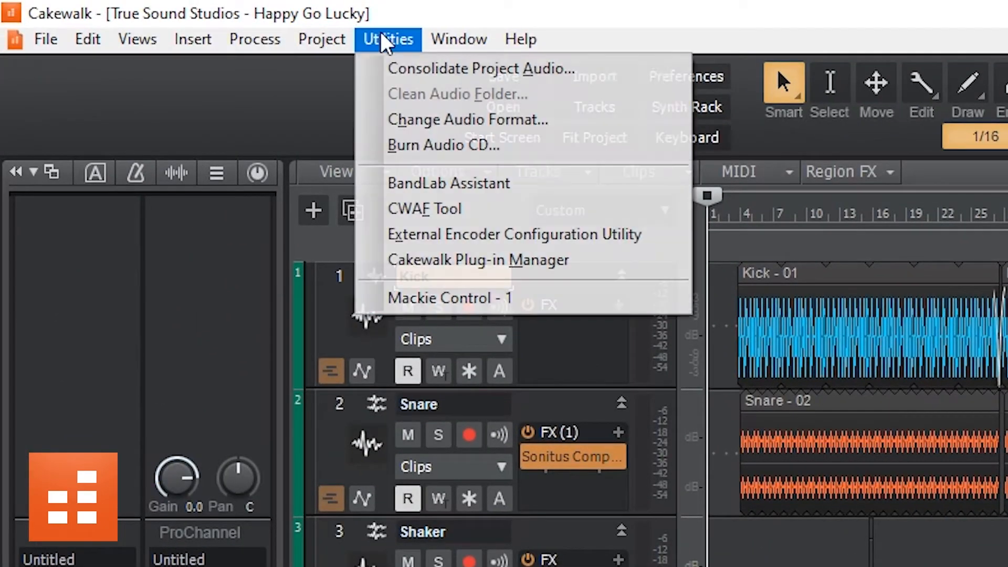
{"action": "left_click", "coordinate": [513, 265]}
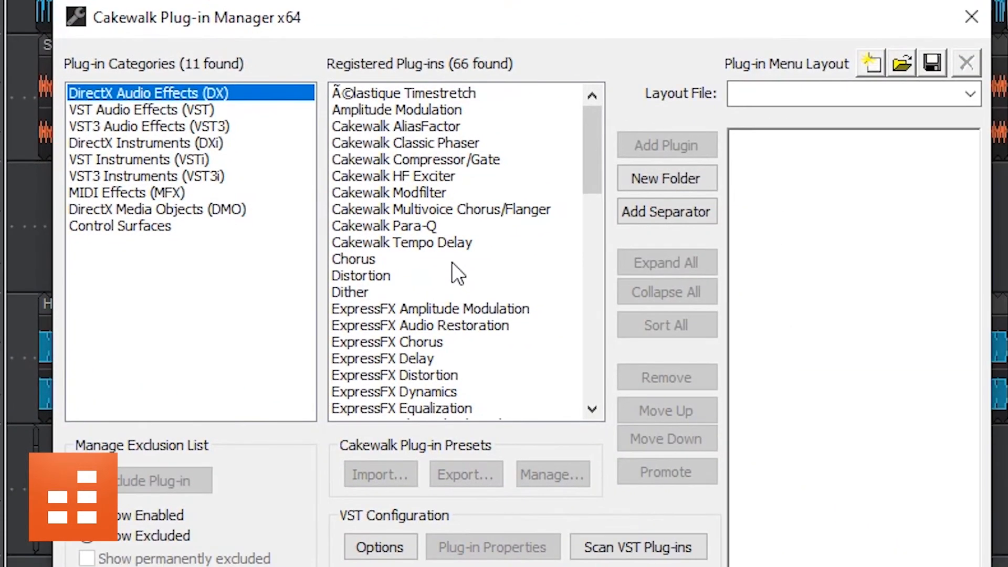
{"action": "left_click", "coordinate": [185, 226]}
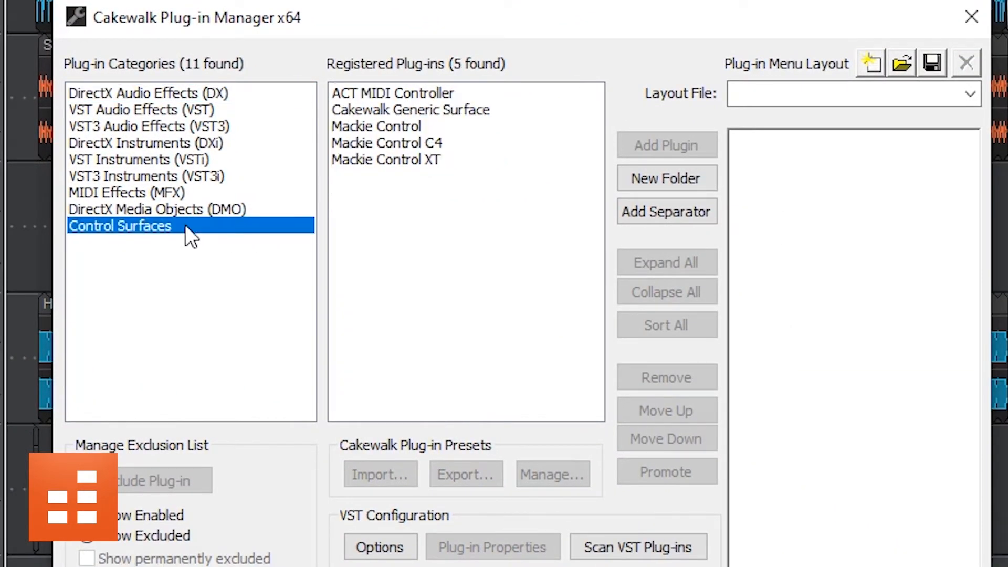
{"action": "left_click", "coordinate": [423, 132]}
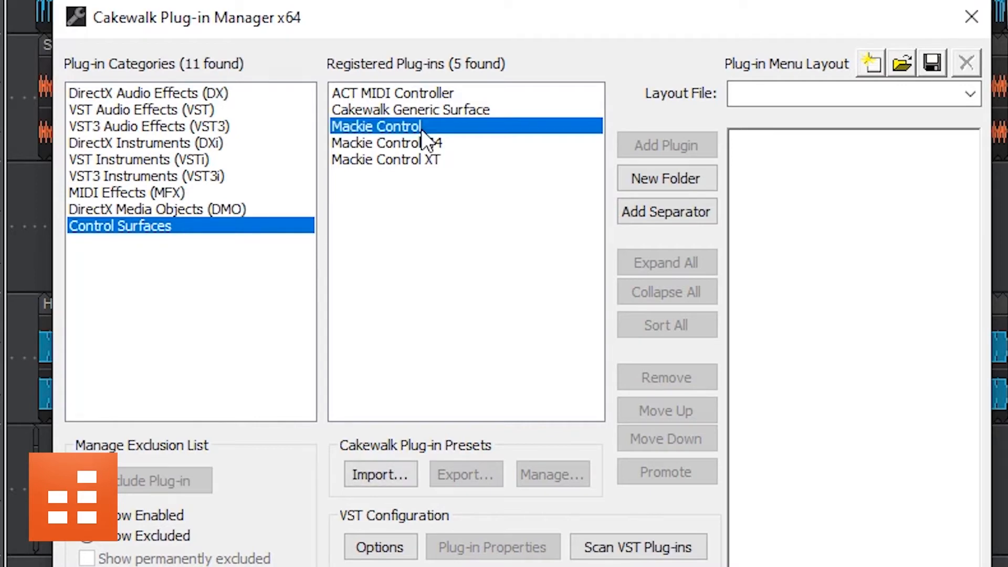
{"action": "left_click", "coordinate": [393, 475]}
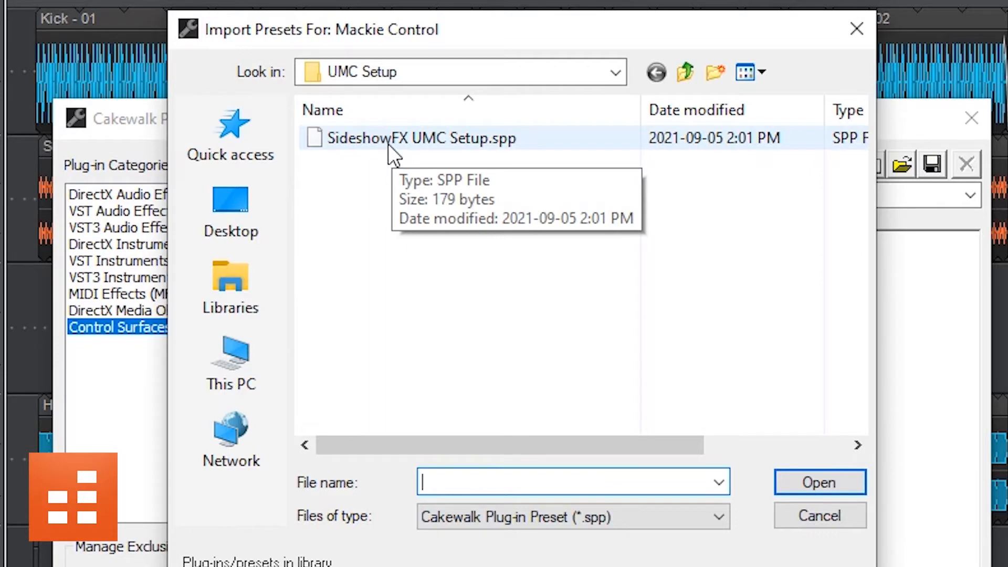
{"action": "double_click", "coordinate": [486, 144]}
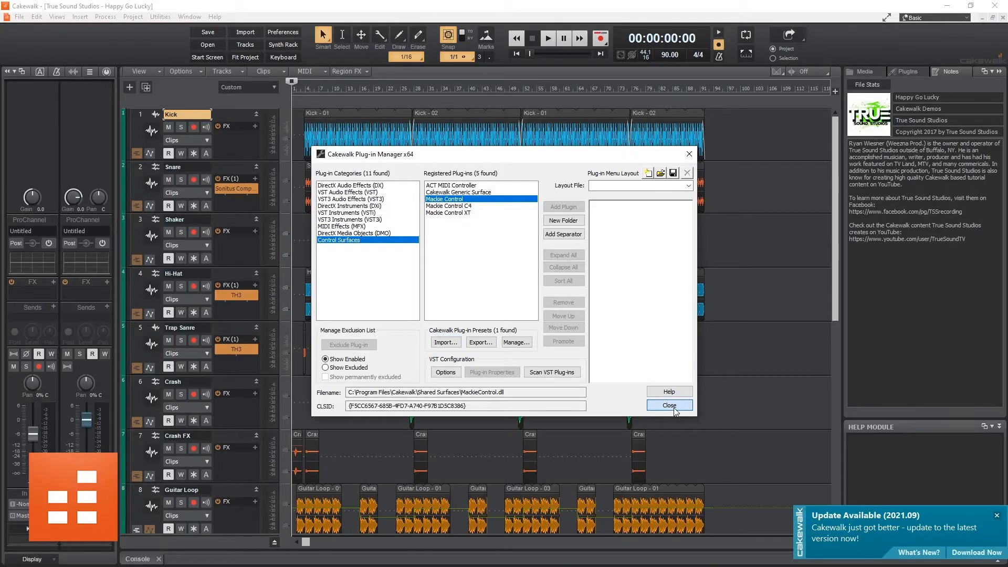
{"action": "left_click", "coordinate": [670, 405]}
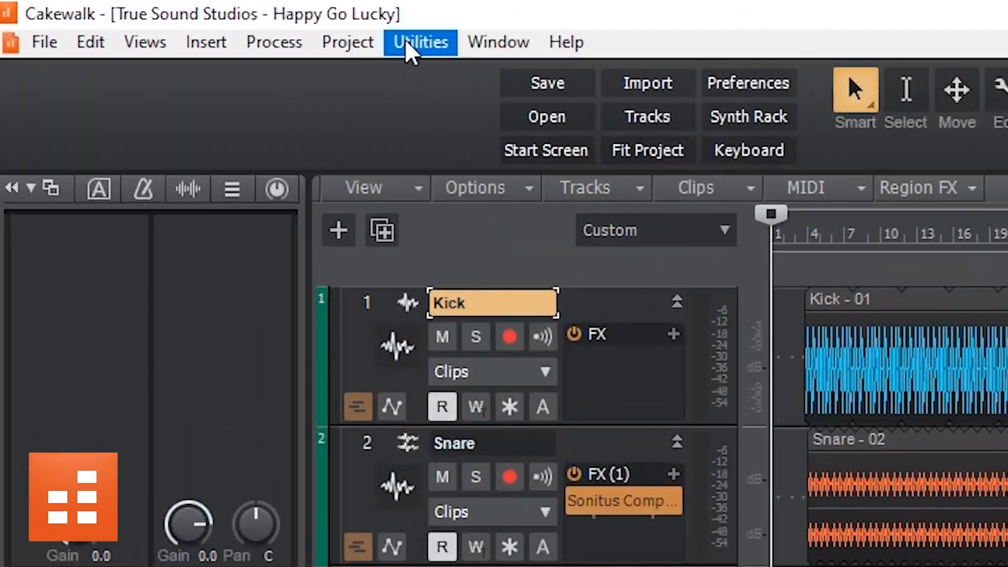
Step: Open the Mackie Control - 1 settings and assign Generate Metronome During Playback to function button F1
{"action": "left_click", "coordinate": [297, 33]}
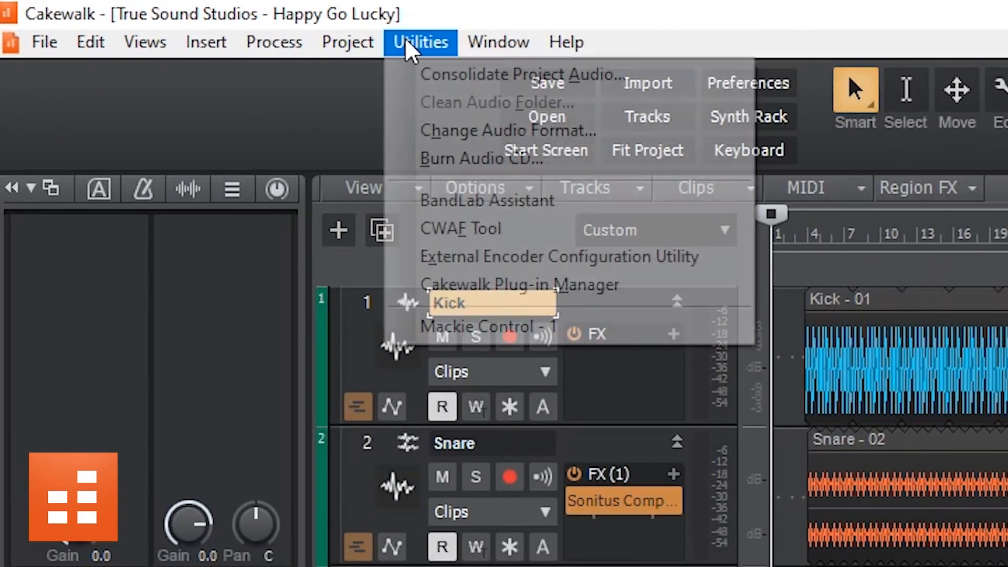
{"action": "left_click", "coordinate": [508, 320]}
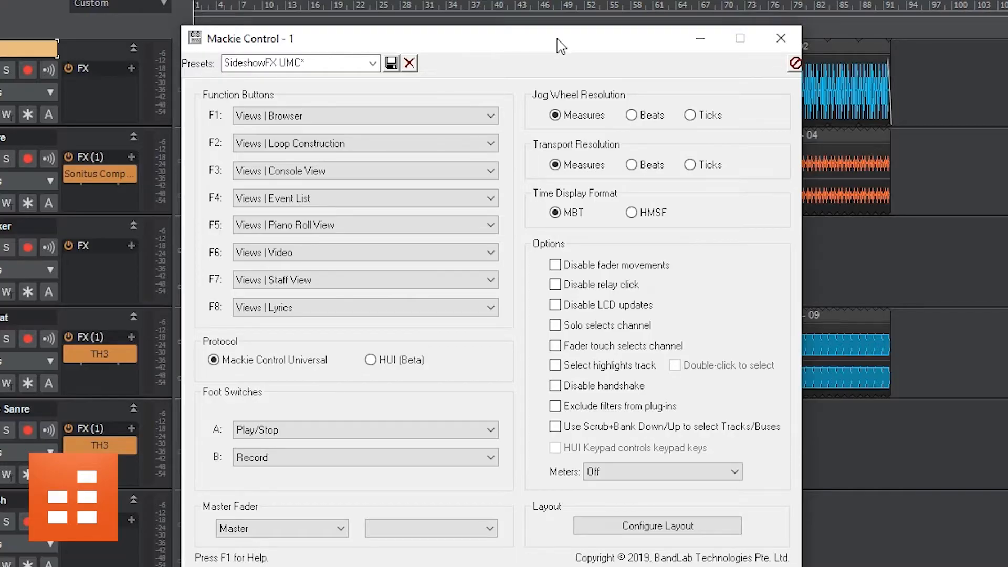
{"action": "left_click", "coordinate": [371, 119]}
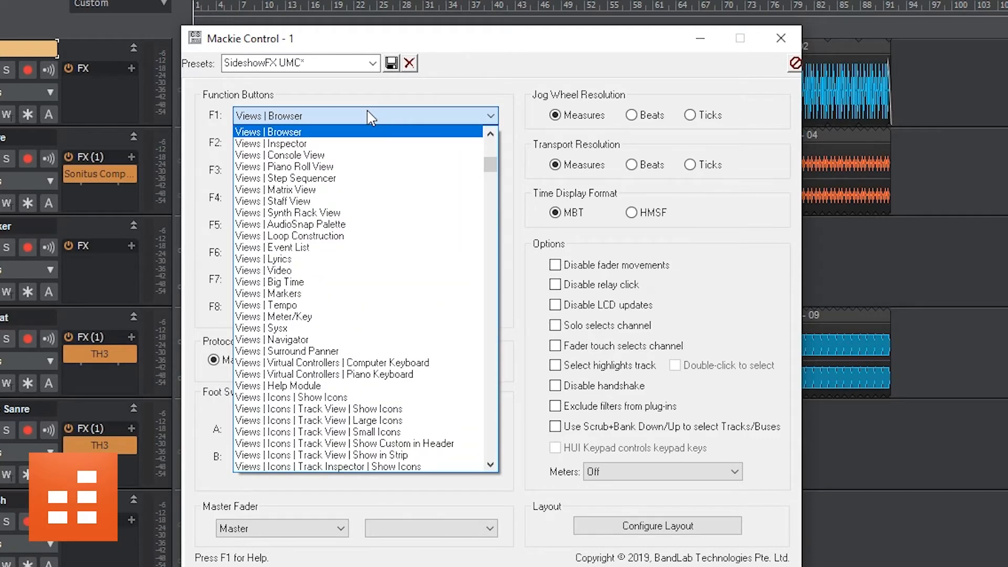
{"action": "scroll", "coordinate": [387, 169], "scroll_direction": "down", "scroll_amount": 10}
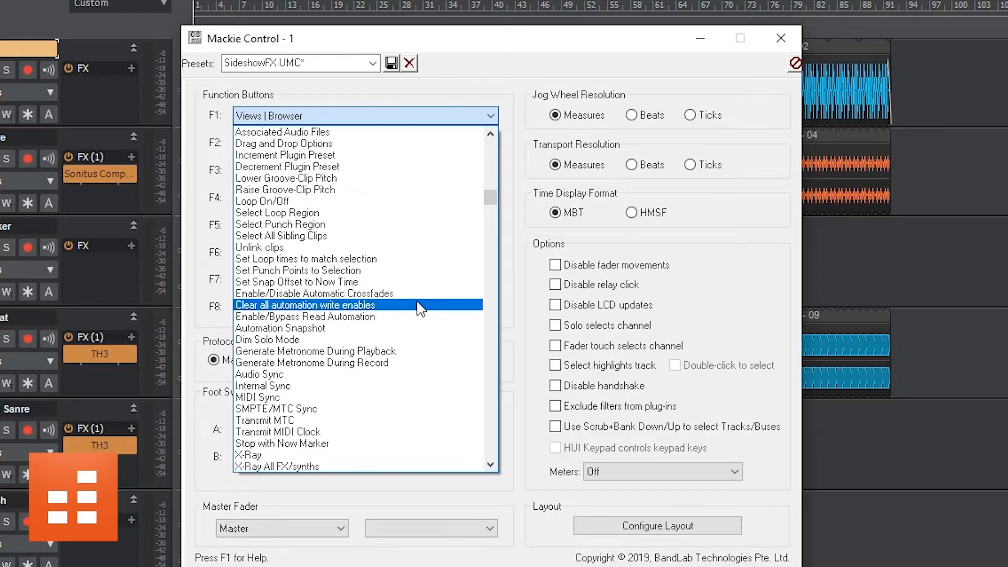
{"action": "left_click", "coordinate": [429, 351]}
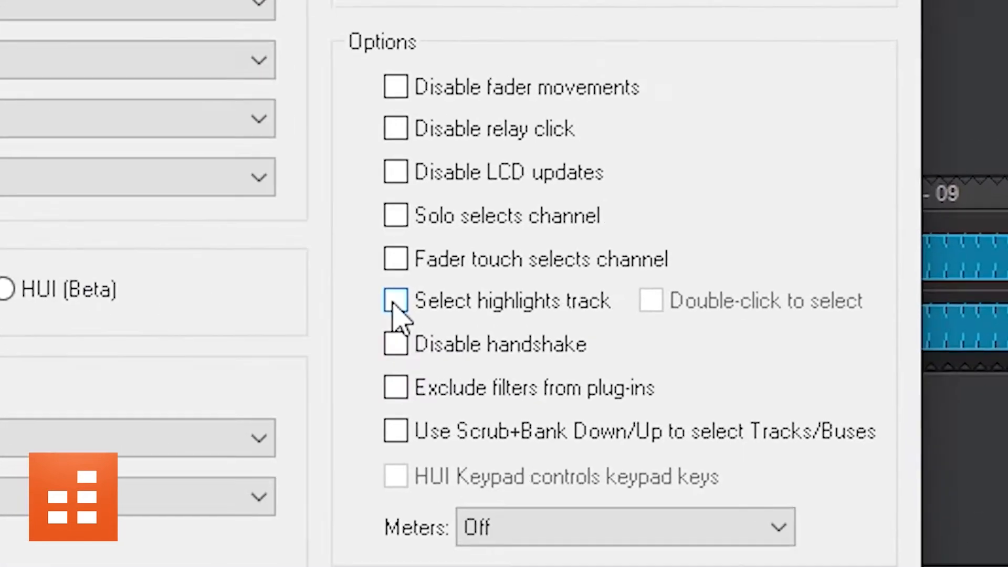
Step: Enable Select highlights track and Disable handshake, set the master fader to Bus 1, and close the Mackie Control settings
{"action": "left_click", "coordinate": [395, 301]}
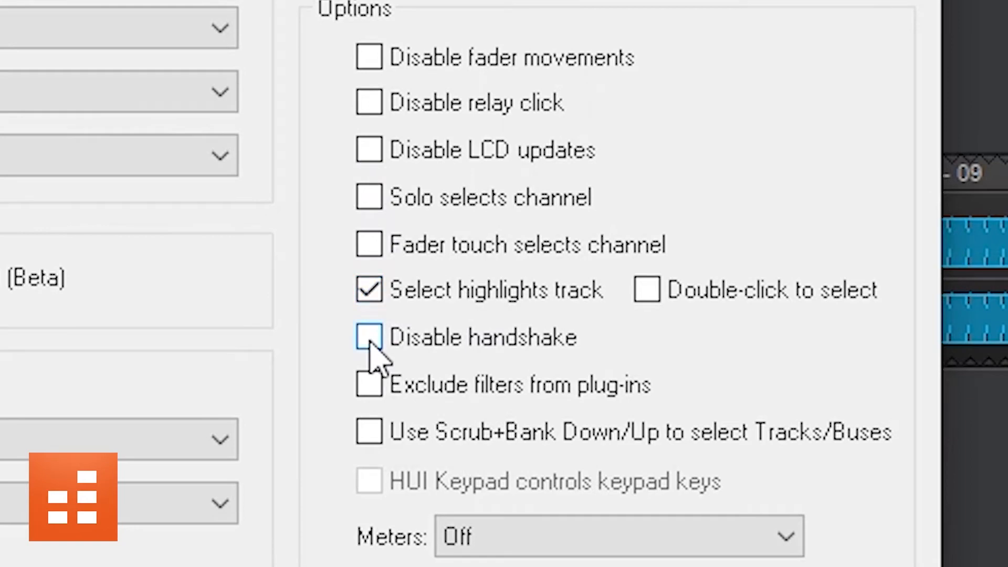
{"action": "left_click", "coordinate": [369, 339]}
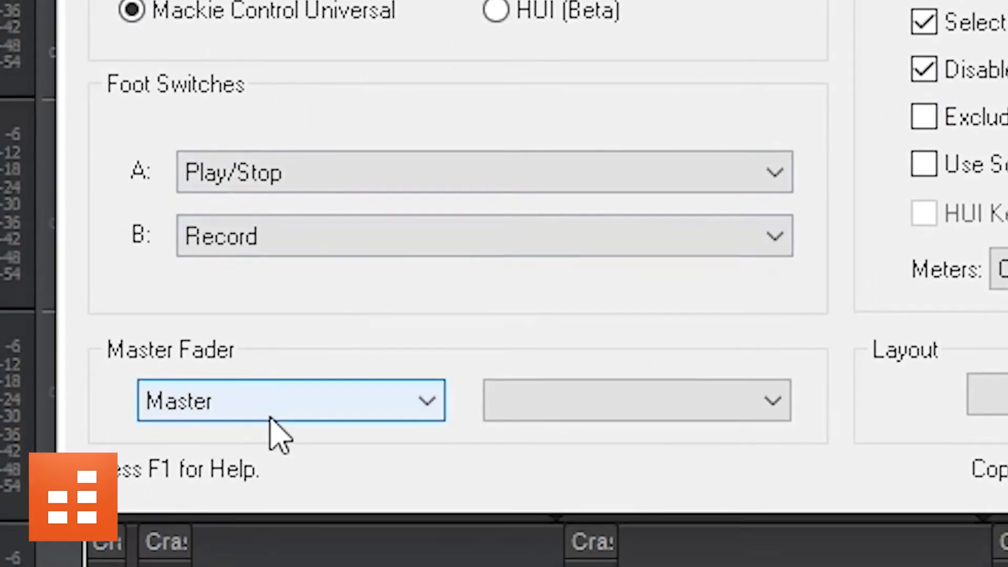
{"action": "left_click", "coordinate": [272, 412]}
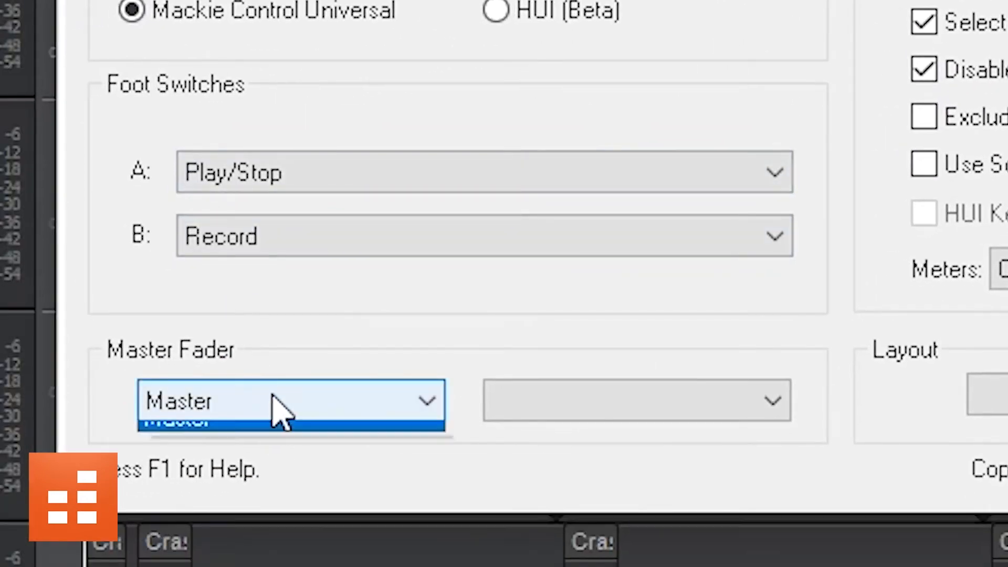
{"action": "left_click", "coordinate": [288, 436]}
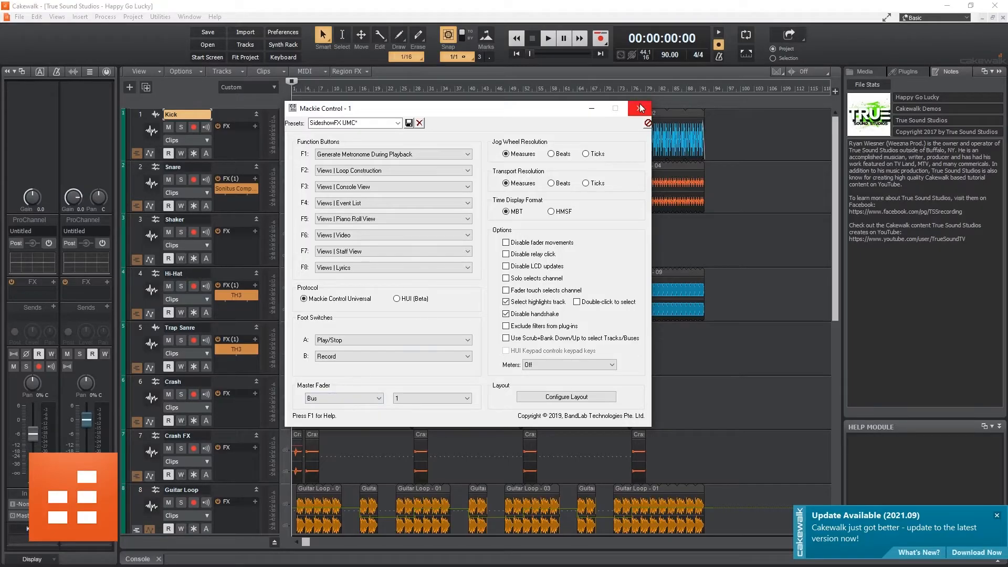
{"action": "left_click", "coordinate": [640, 108]}
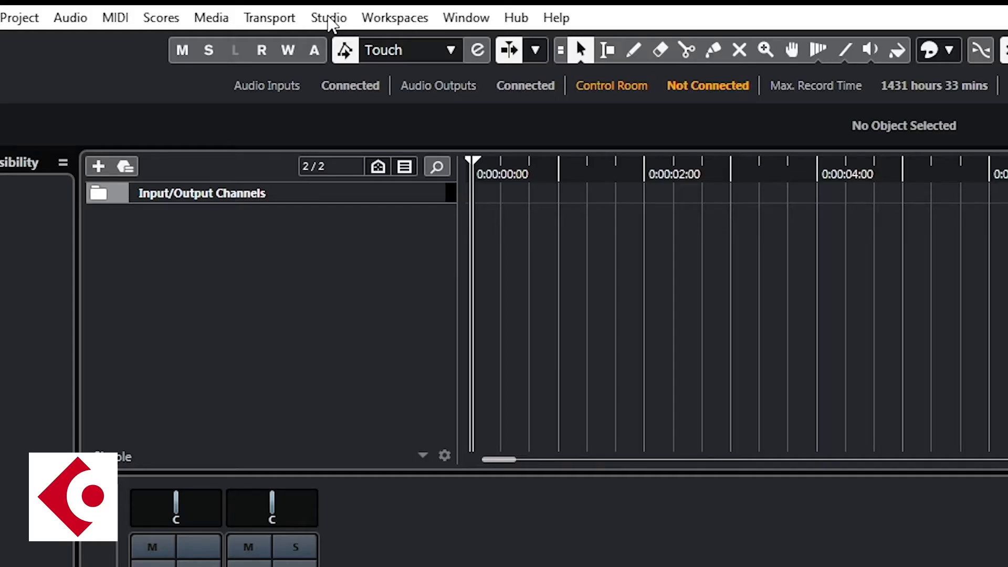
Step: Switch to Cubase and make the Mackie2Daw and StreamDeck2DawTrack input ports visible in Studio Setup's MIDI Port Setup
{"action": "left_click", "coordinate": [328, 18]}
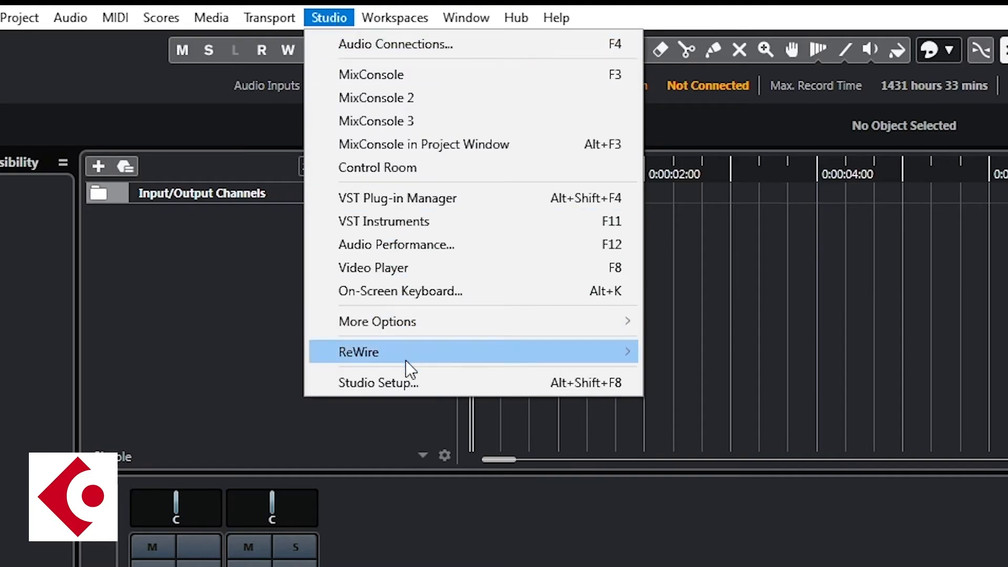
{"action": "left_click", "coordinate": [399, 383]}
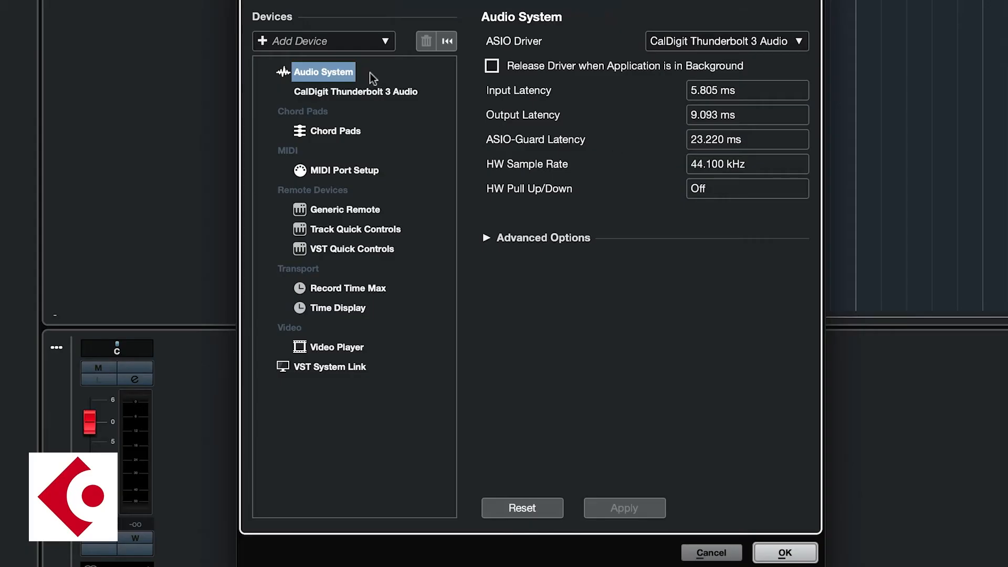
{"action": "left_click", "coordinate": [370, 172]}
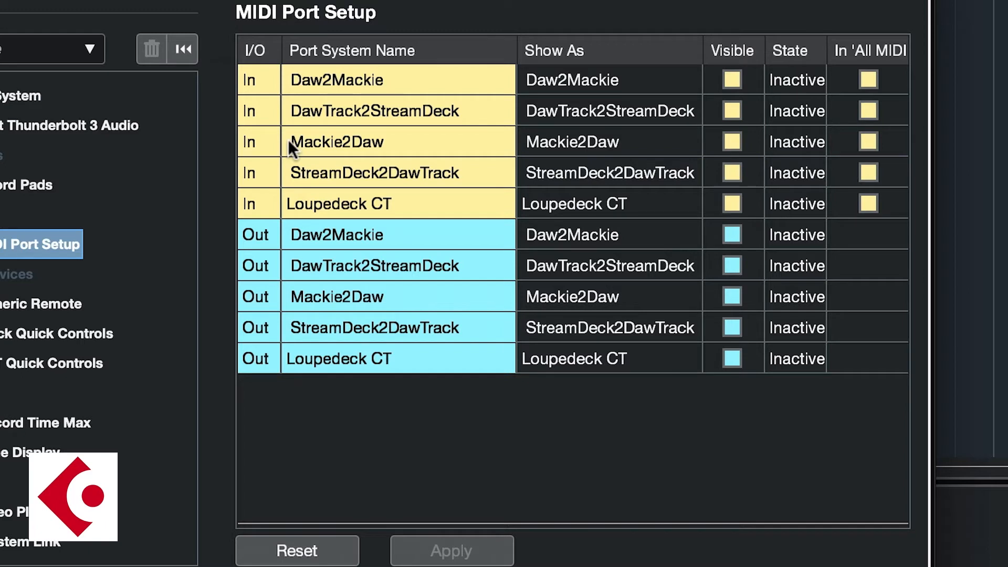
{"action": "left_click", "coordinate": [734, 141]}
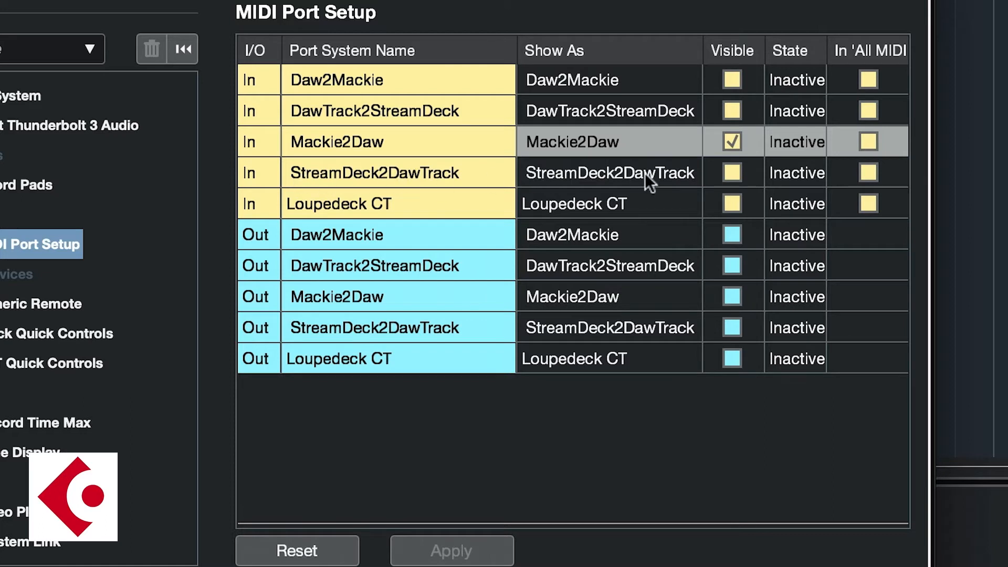
{"action": "left_click", "coordinate": [730, 169]}
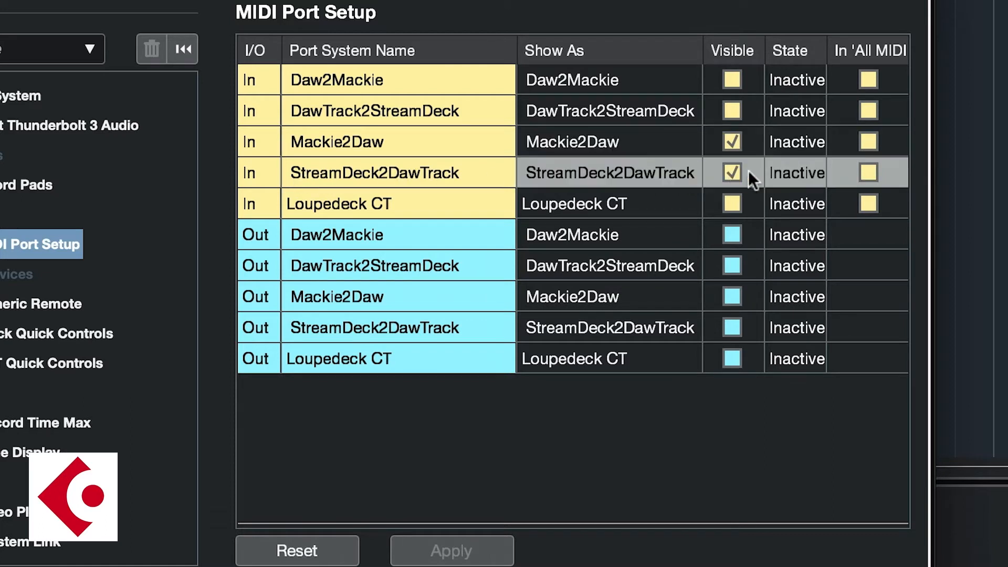
Step: Include StreamDeck2DawTrack in All MIDI Inputs and make the Daw2Mackie and DawTrack2StreamDeck output ports visible
{"action": "left_click", "coordinate": [869, 169]}
{"action": "left_click", "coordinate": [735, 232]}
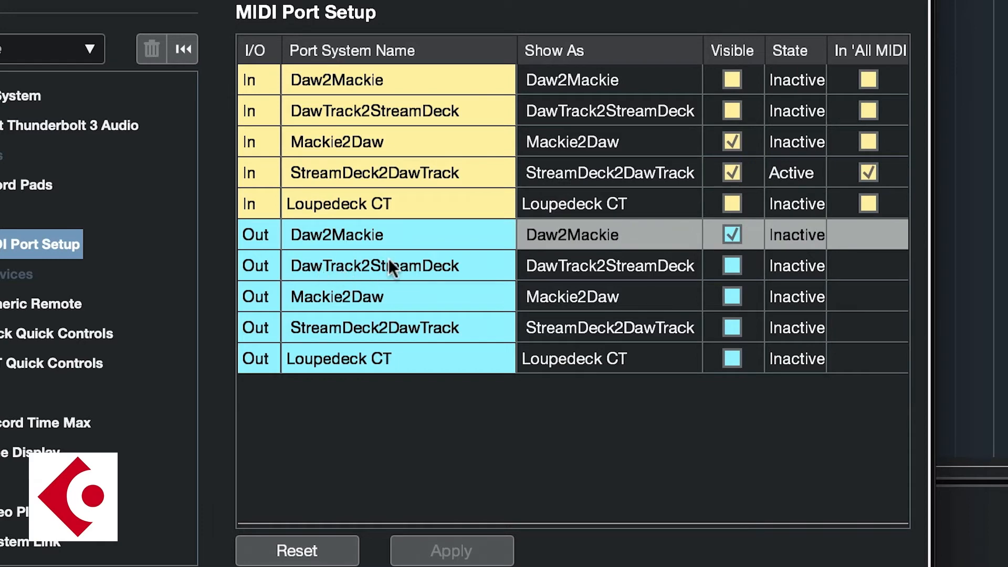
{"action": "left_click", "coordinate": [735, 264]}
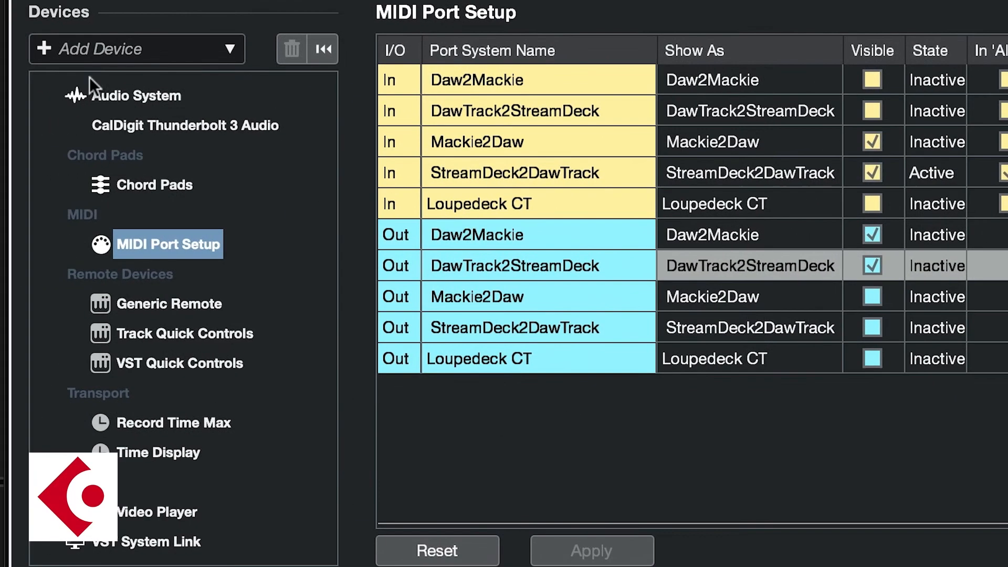
Step: Add a Mackie Control remote device and connect its MIDI input to Mackie2Daw and its MIDI output to Daw2Mackie
{"action": "left_click", "coordinate": [128, 52]}
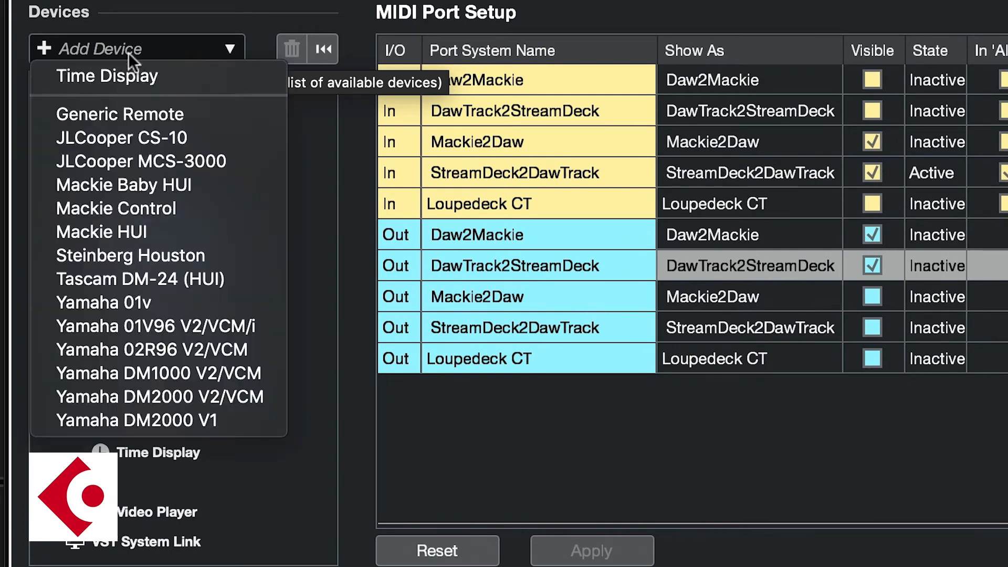
{"action": "left_click", "coordinate": [178, 202]}
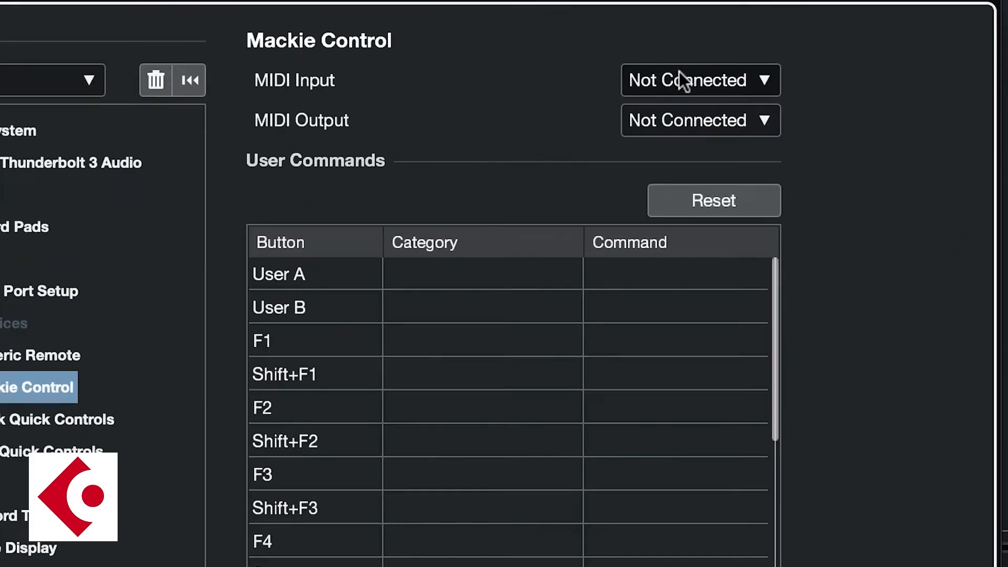
{"action": "left_click", "coordinate": [679, 76]}
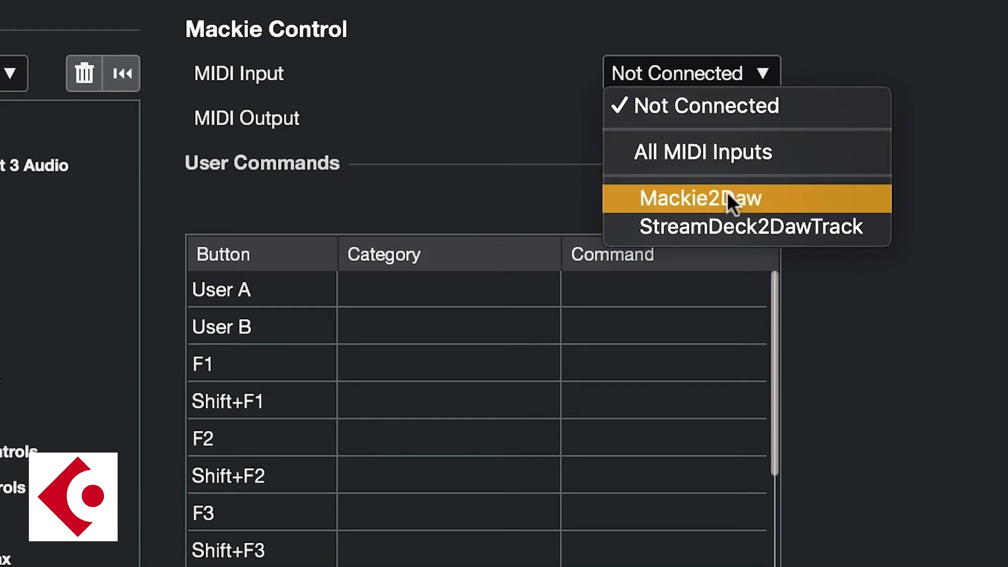
{"action": "left_click", "coordinate": [706, 191]}
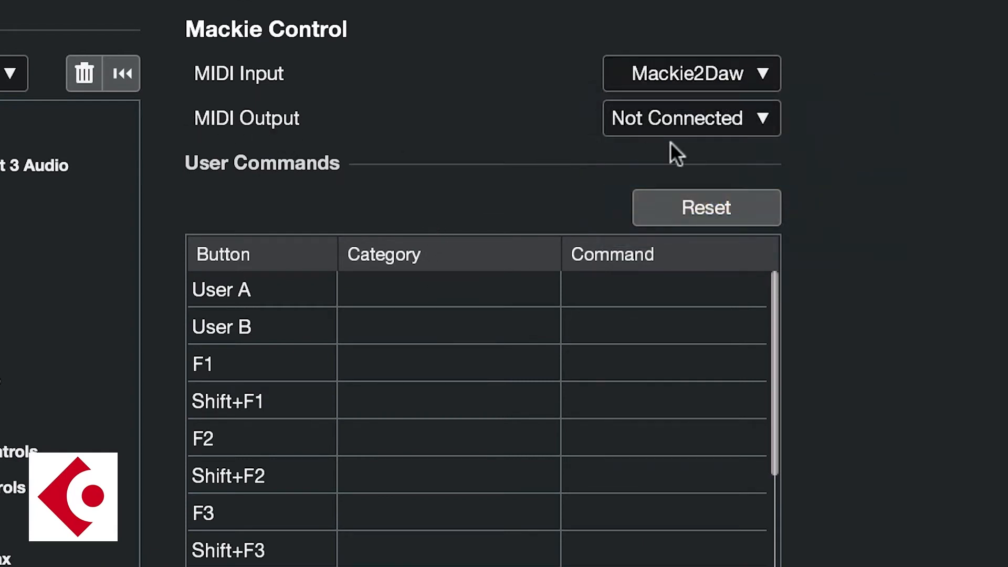
{"action": "left_click", "coordinate": [675, 126]}
{"action": "left_click", "coordinate": [702, 195]}
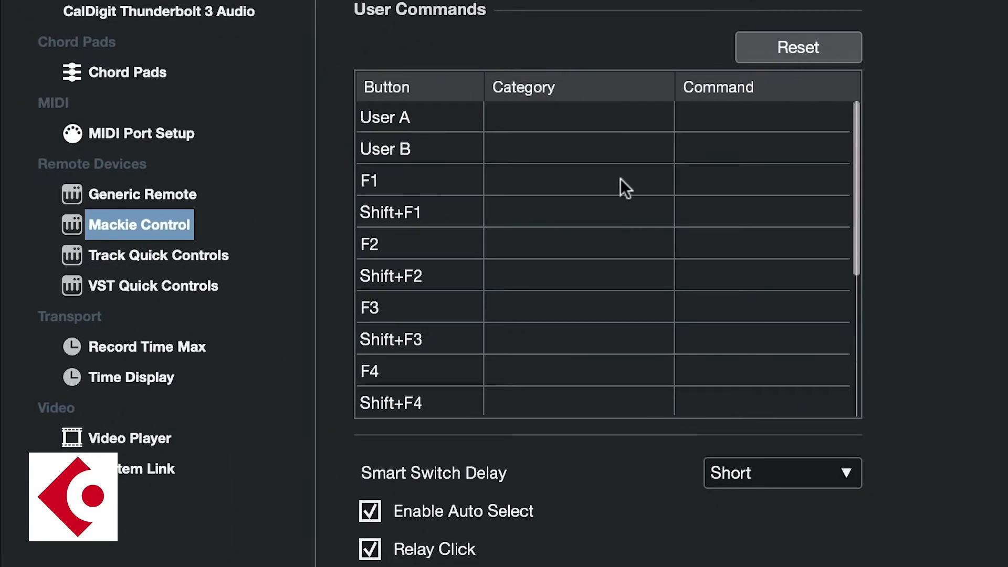
Step: Assign the Audio Mono command from the Add Track category to the F1 button in the Mackie Control user commands
{"action": "left_click", "coordinate": [561, 180]}
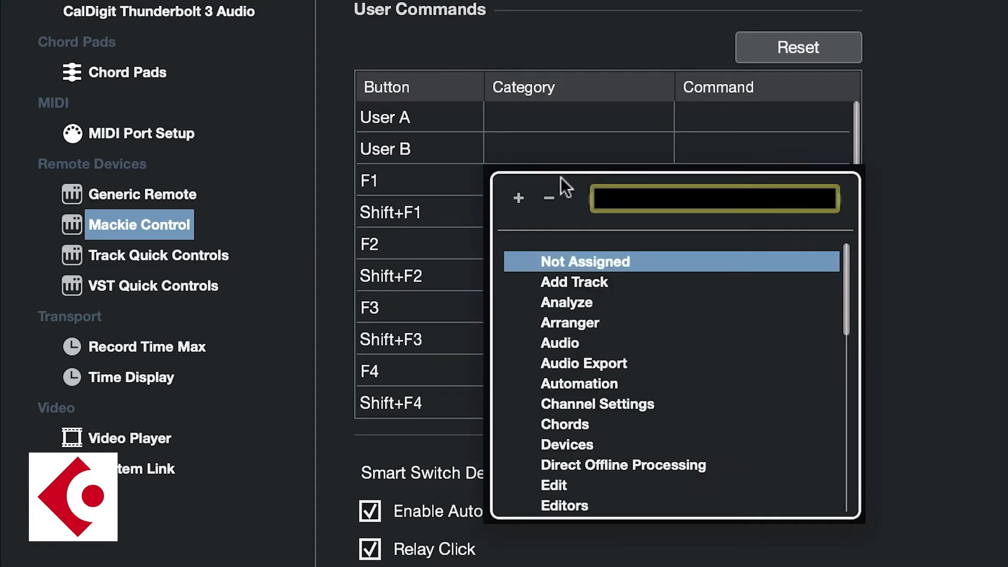
{"action": "left_click", "coordinate": [635, 281]}
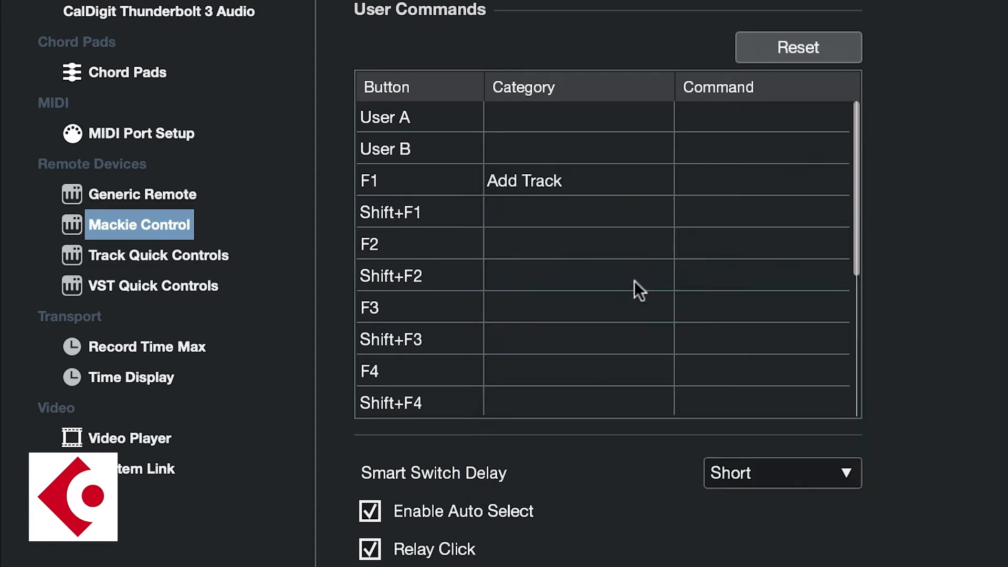
{"action": "left_click", "coordinate": [723, 179]}
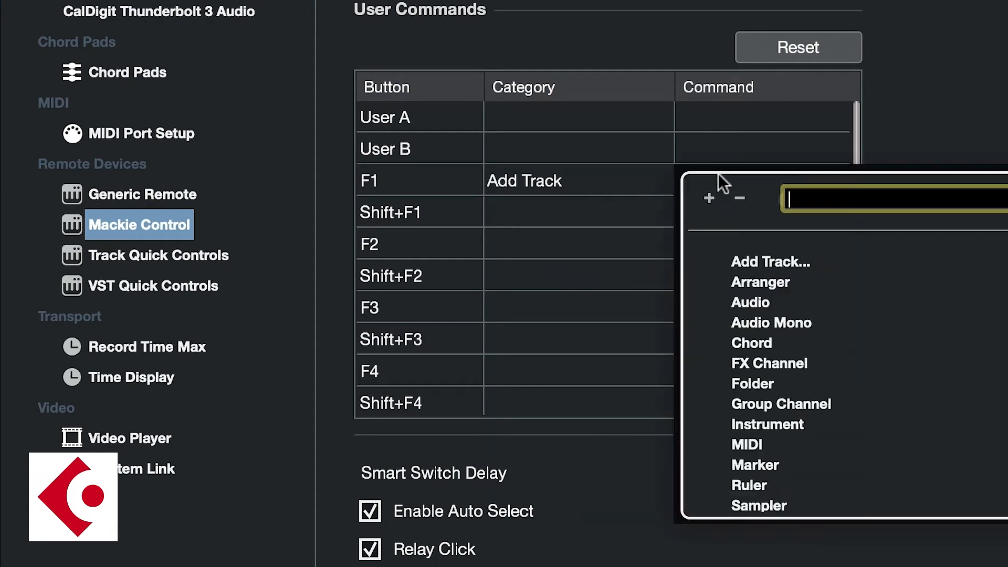
{"action": "left_click", "coordinate": [804, 318]}
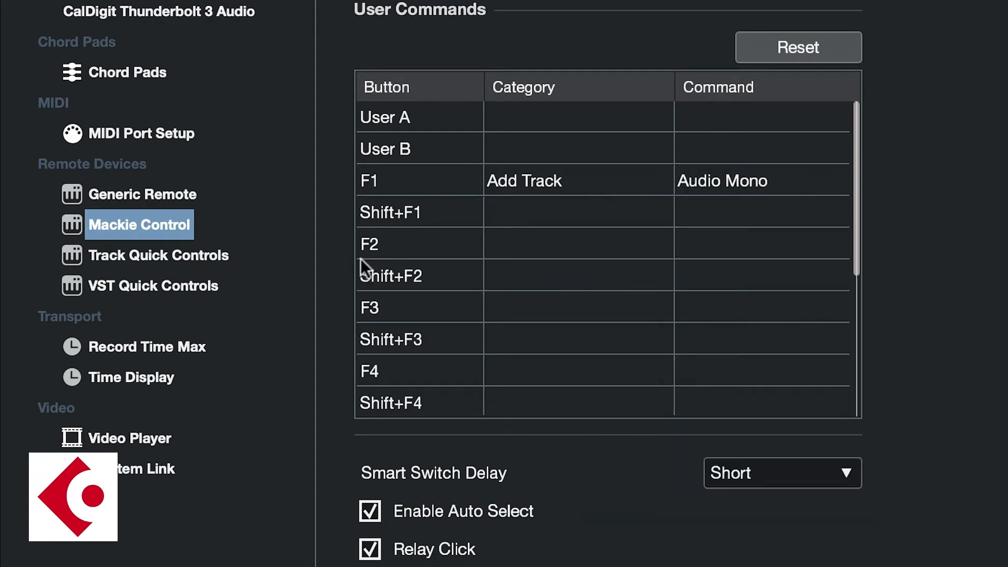
Step: Assign the Instrument command from the Add Track category to the F2 button
{"action": "left_click", "coordinate": [585, 244]}
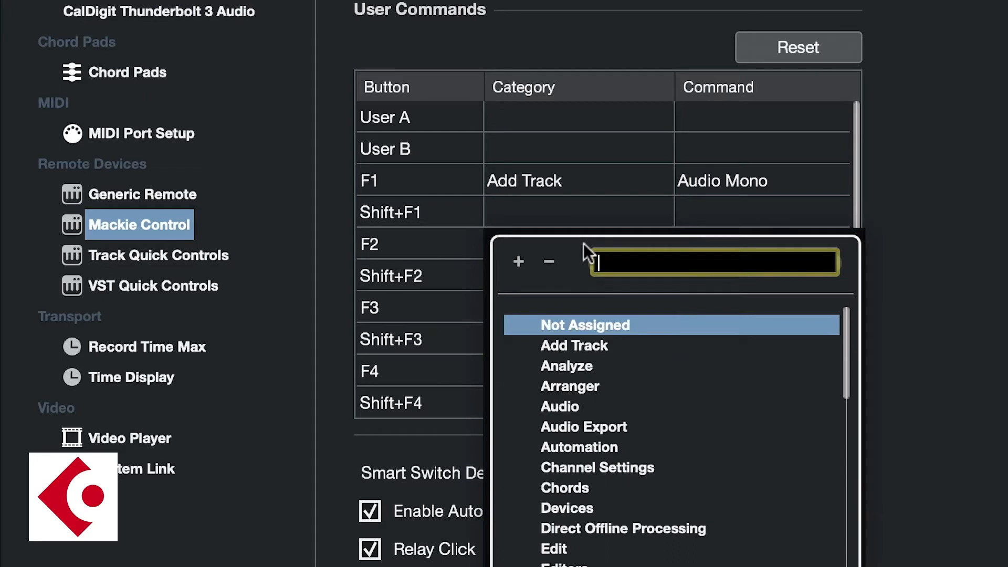
{"action": "left_click", "coordinate": [621, 342]}
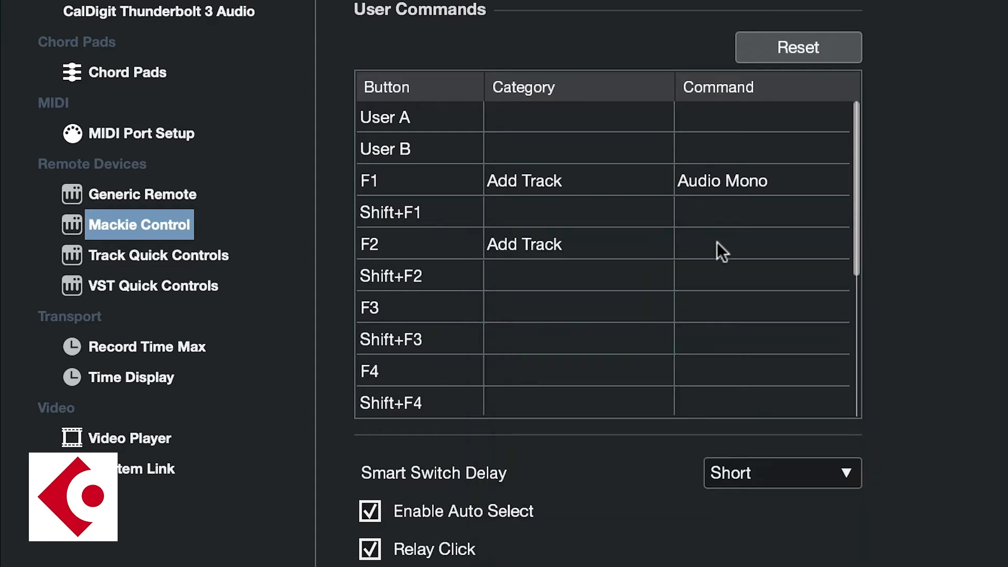
{"action": "left_click", "coordinate": [716, 242]}
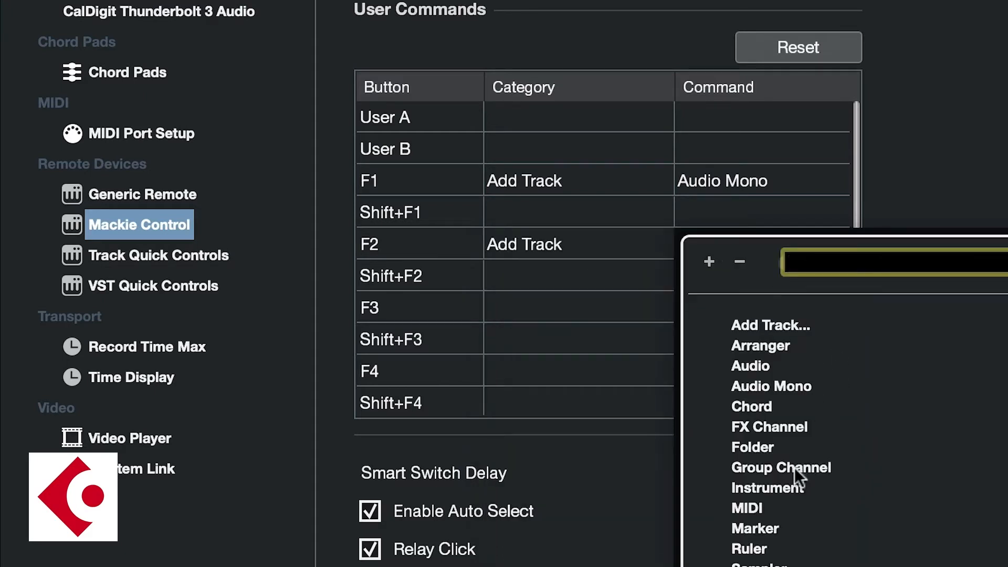
{"action": "left_click", "coordinate": [791, 487]}
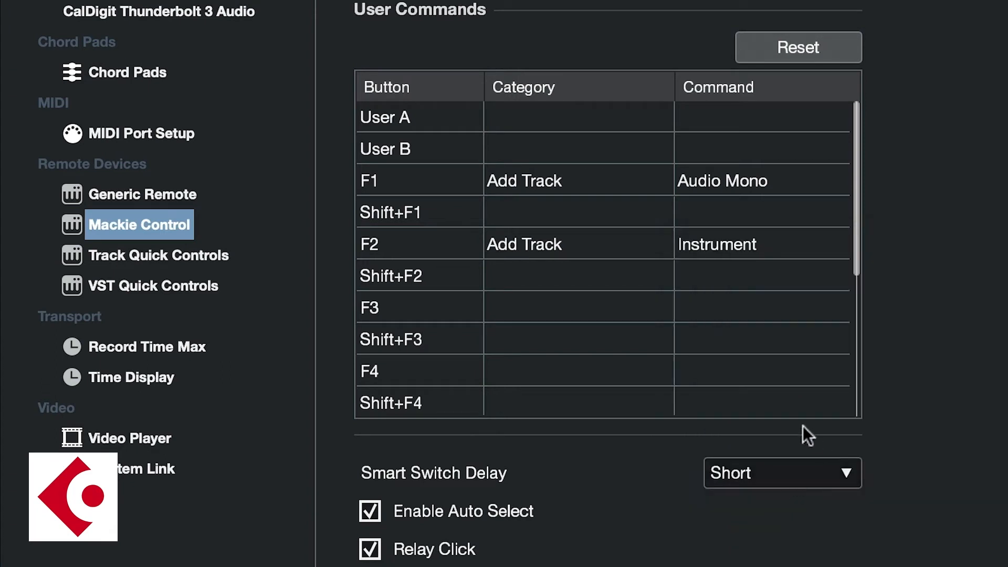
Step: Assign the Activate Metronome command from the Transport category to the F3 button
{"action": "left_click", "coordinate": [546, 303]}
{"action": "scroll", "coordinate": [689, 478], "scroll_direction": "down", "scroll_amount": 10}
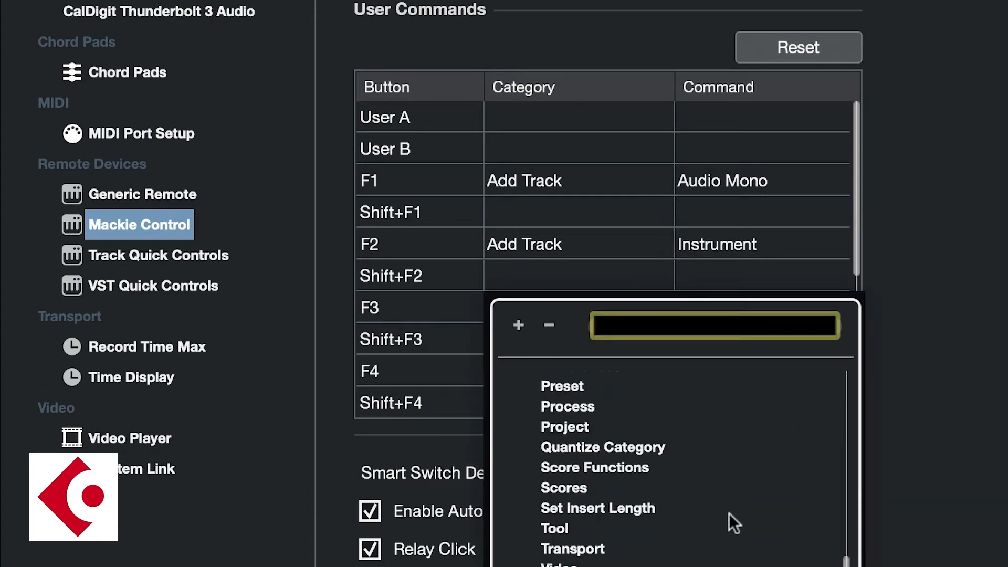
{"action": "left_click", "coordinate": [613, 546]}
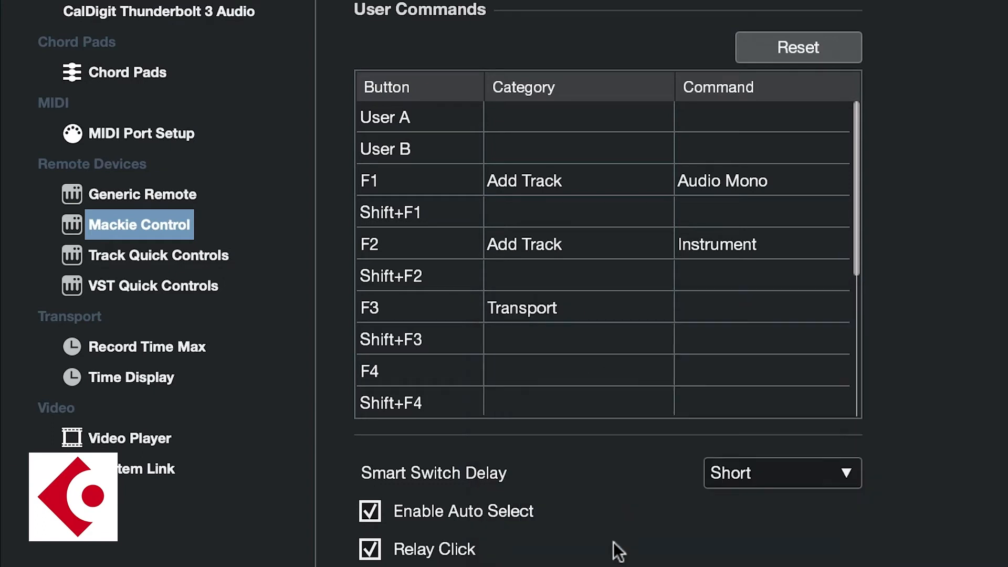
{"action": "left_click", "coordinate": [729, 298]}
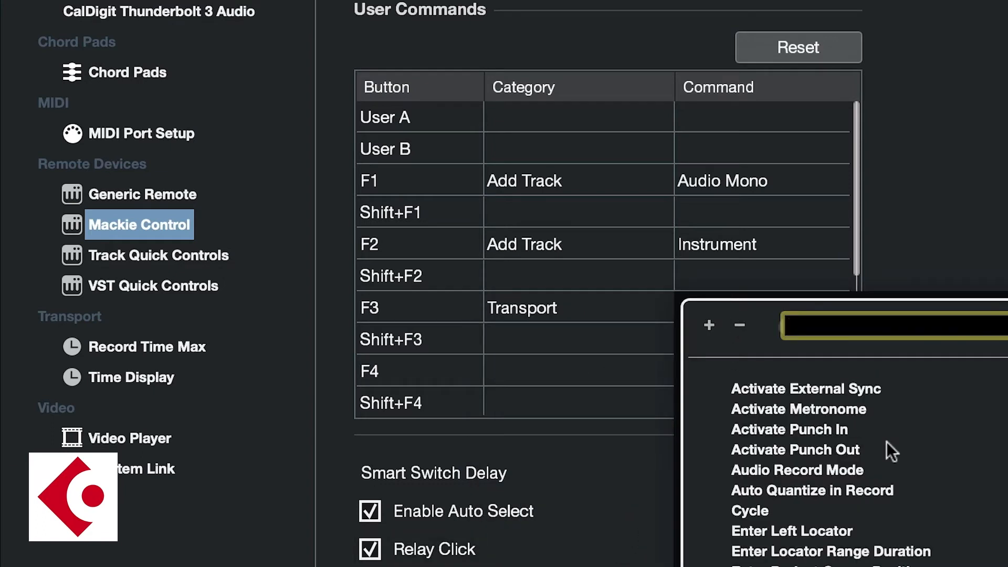
{"action": "left_click", "coordinate": [838, 403]}
{"action": "left_click", "coordinate": [837, 403]}
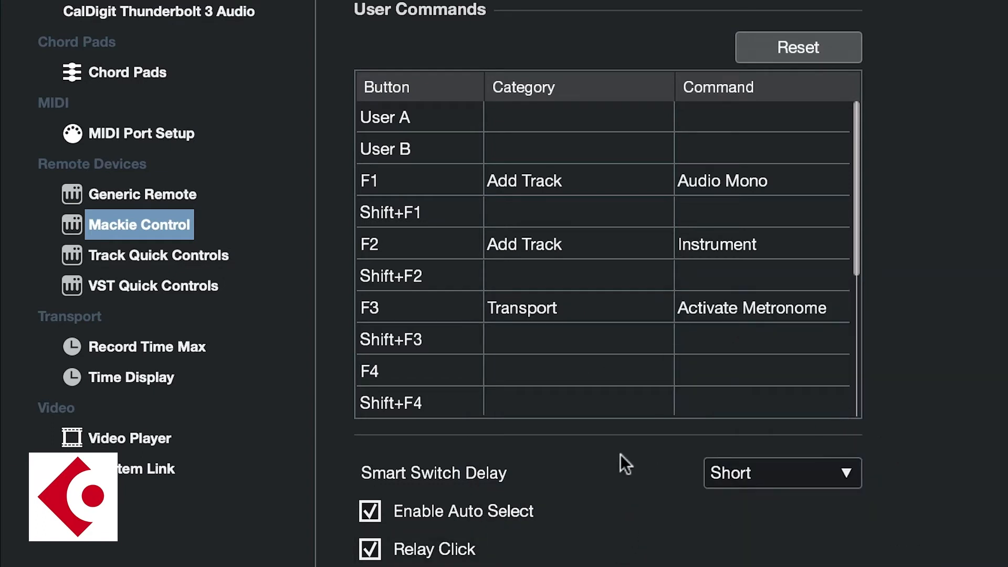
{"action": "left_click", "coordinate": [590, 511]}
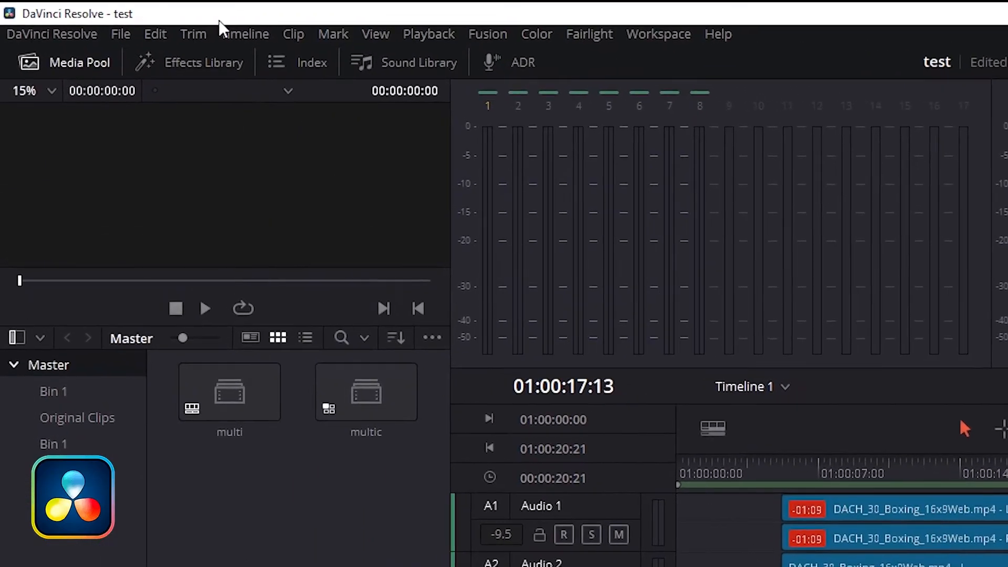
Step: Switch to DaVinci Resolve and, in the Control Panels preferences, enable Use MIDI audio console with the MCU compatible protocol
{"action": "left_click", "coordinate": [30, 37]}
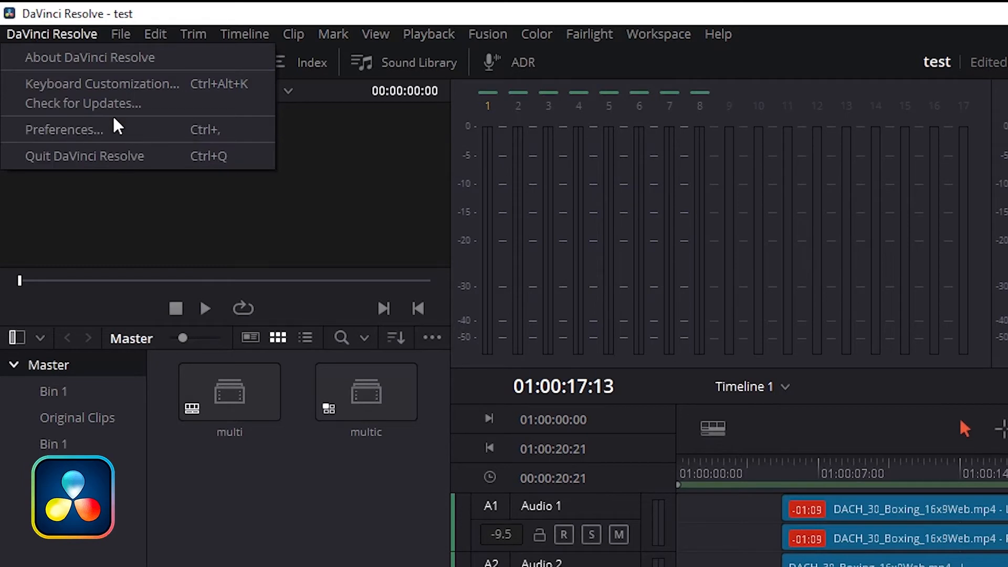
{"action": "key", "text": "Escape"}
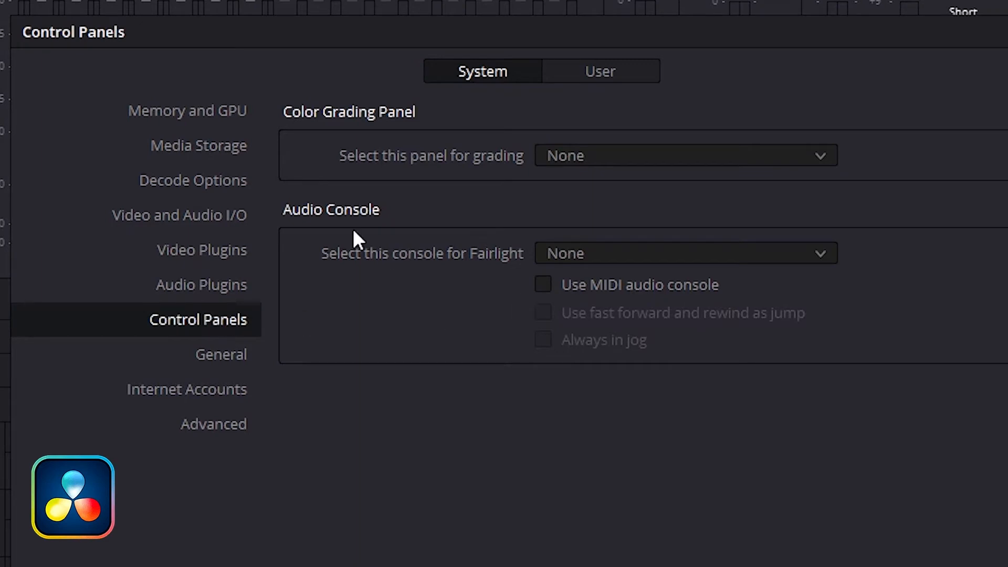
{"action": "left_click", "coordinate": [543, 283]}
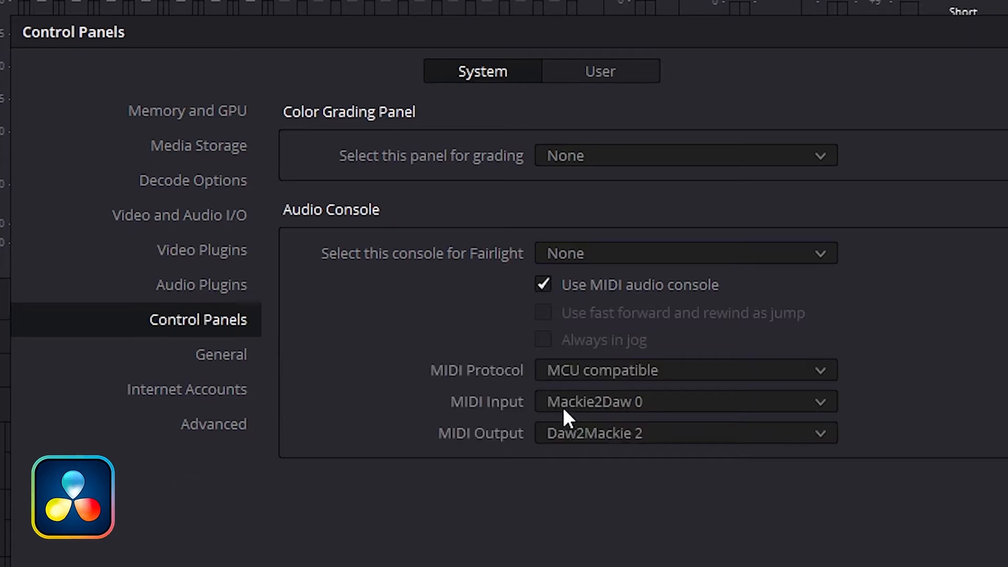
{"action": "left_click", "coordinate": [564, 374]}
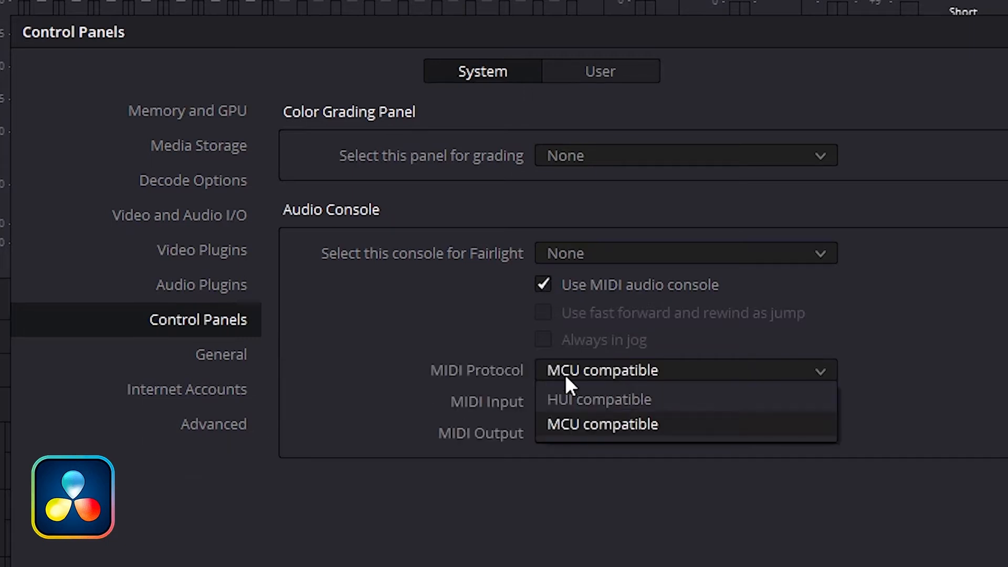
{"action": "left_click", "coordinate": [574, 423]}
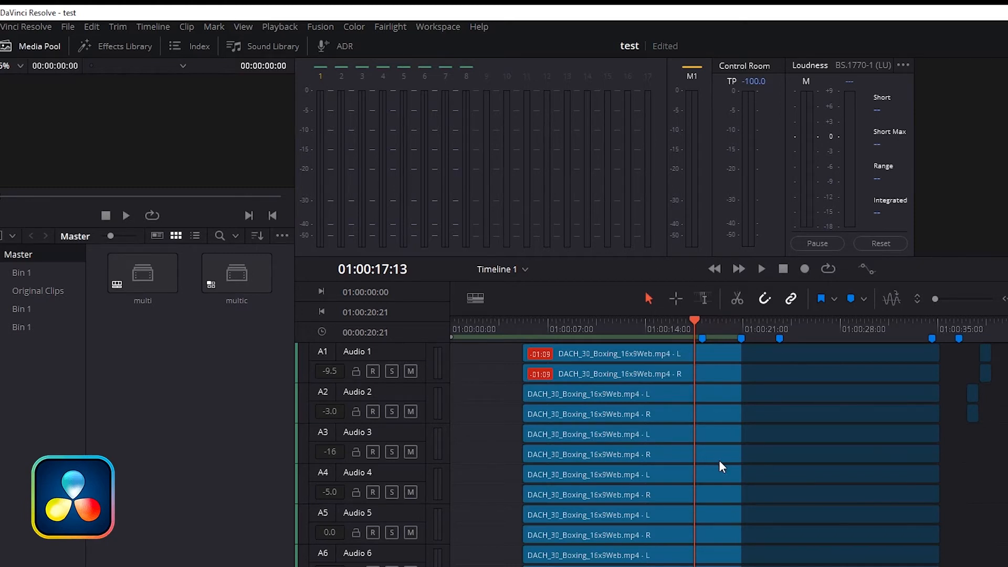
Step: Reopen the Control Panels preferences, set MIDI Input to Mackie2Daw 0 and MIDI Output to Daw2Mackie 2, and save
{"action": "left_click", "coordinate": [16, 26]}
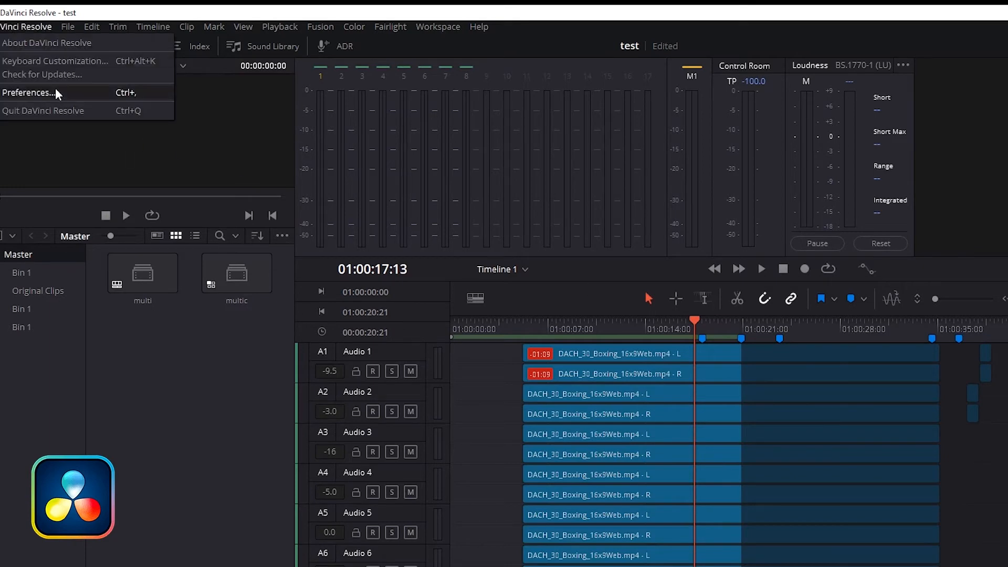
{"action": "left_click", "coordinate": [58, 94]}
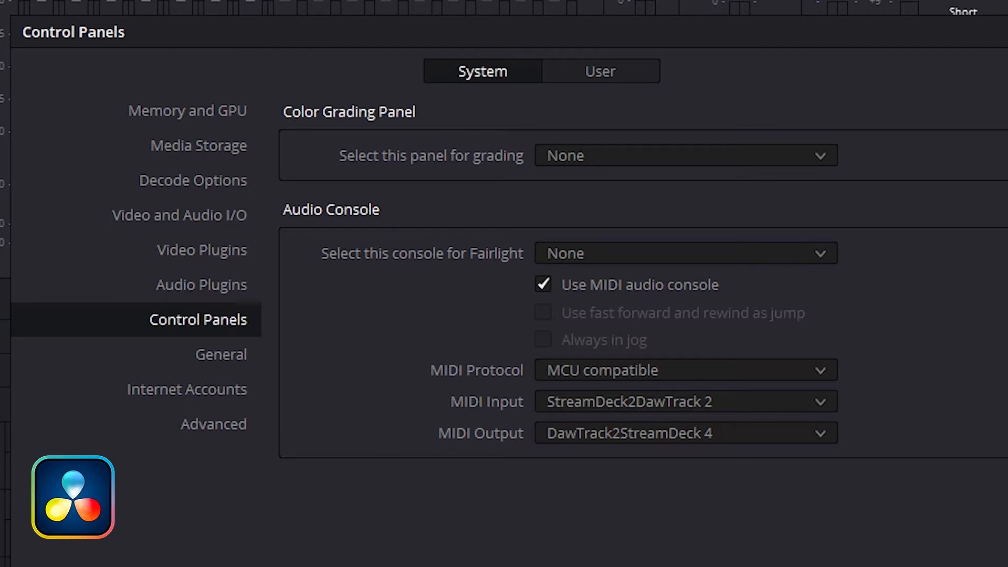
{"action": "left_click", "coordinate": [699, 412]}
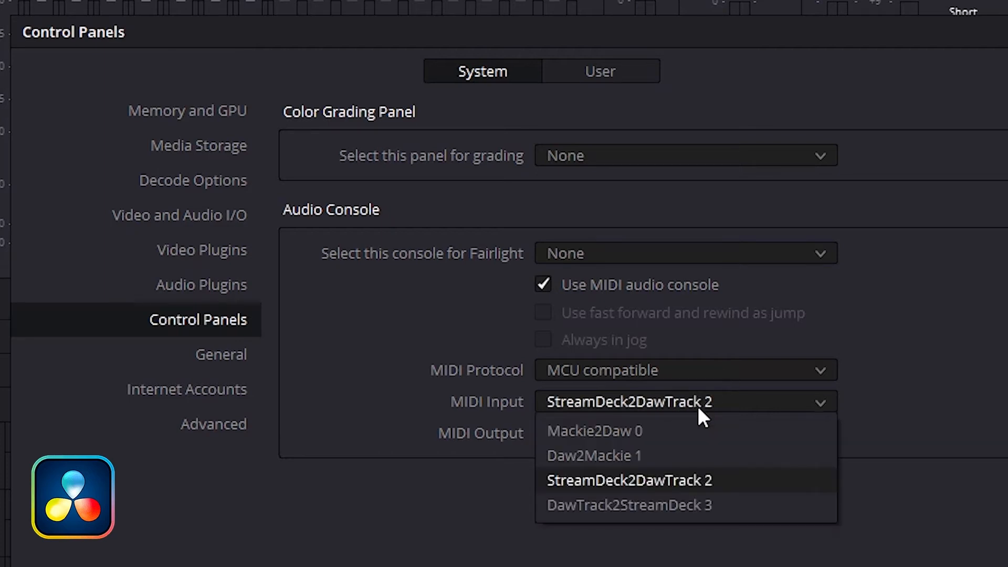
{"action": "left_click", "coordinate": [700, 437]}
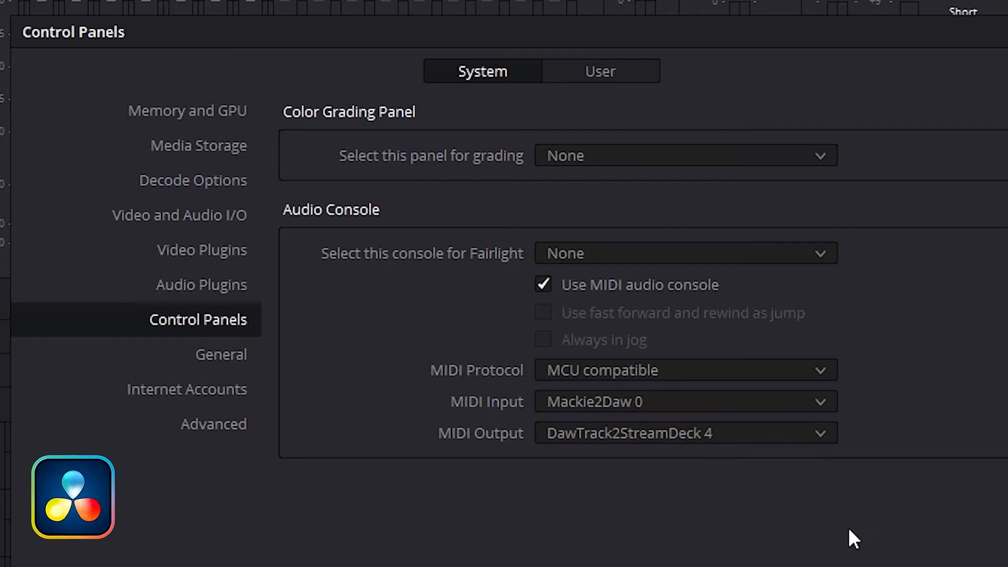
{"action": "left_click", "coordinate": [598, 437]}
{"action": "left_click", "coordinate": [612, 509]}
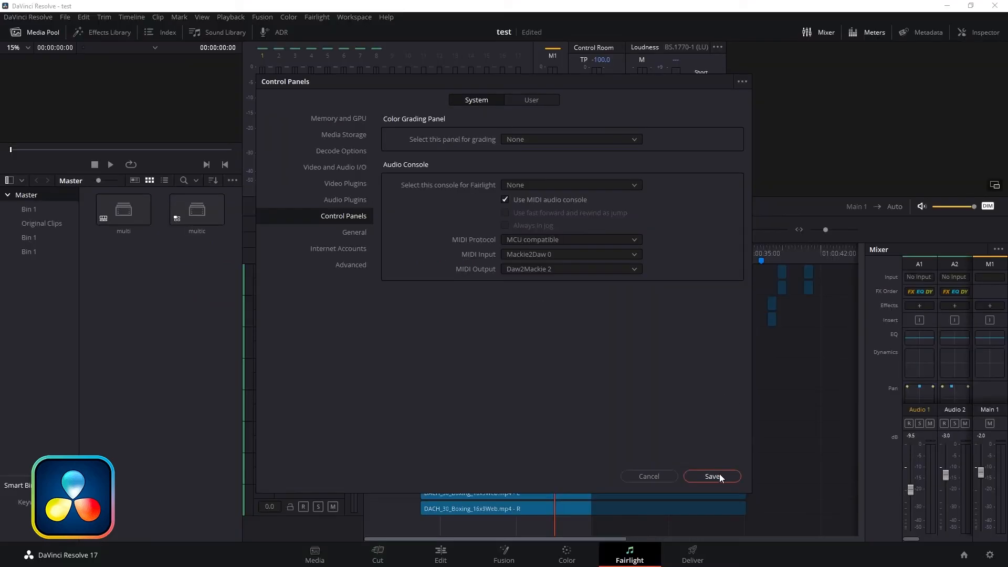
{"action": "left_click", "coordinate": [719, 475]}
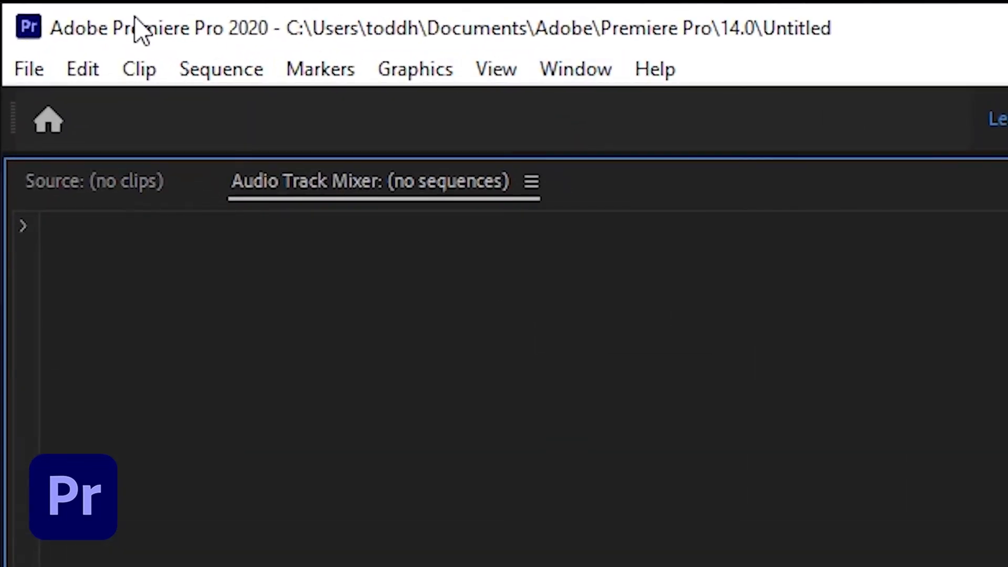
Step: Switch to Premiere Pro and, in the Control Surface preferences, add a control surface with the Mackie device class
{"action": "left_click", "coordinate": [82, 68]}
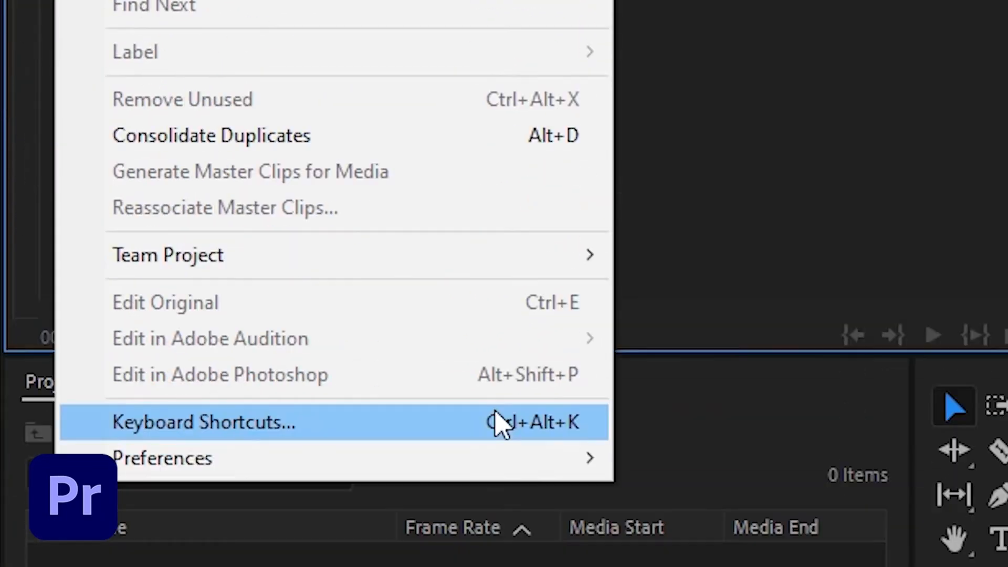
{"action": "mouse_move", "coordinate": [497, 460]}
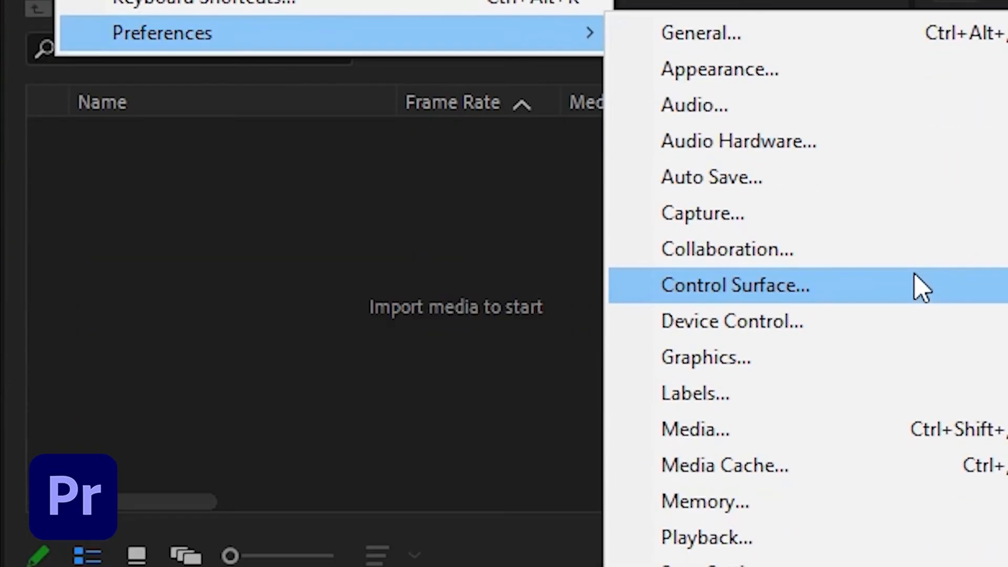
{"action": "left_click", "coordinate": [916, 285]}
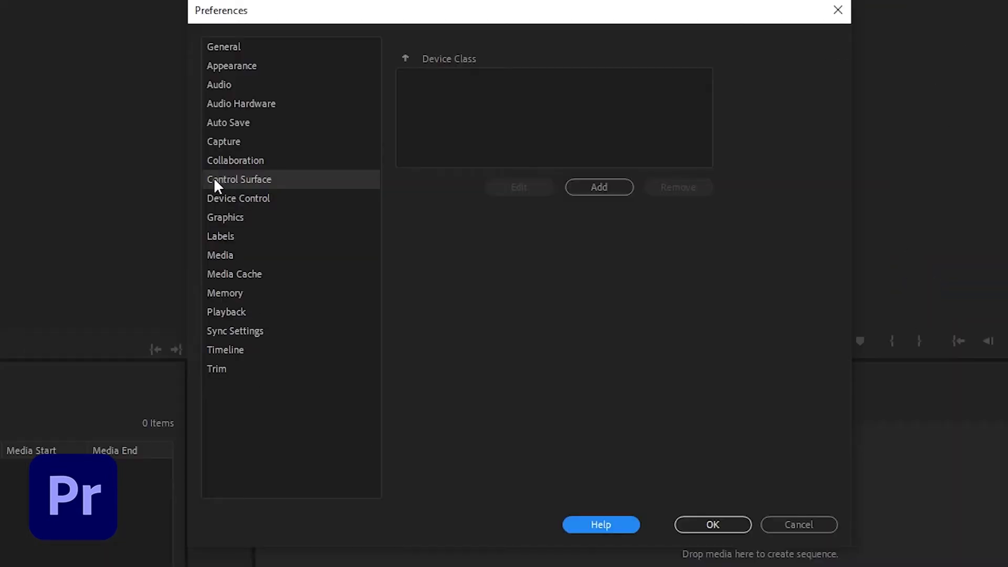
{"action": "left_click", "coordinate": [601, 146]}
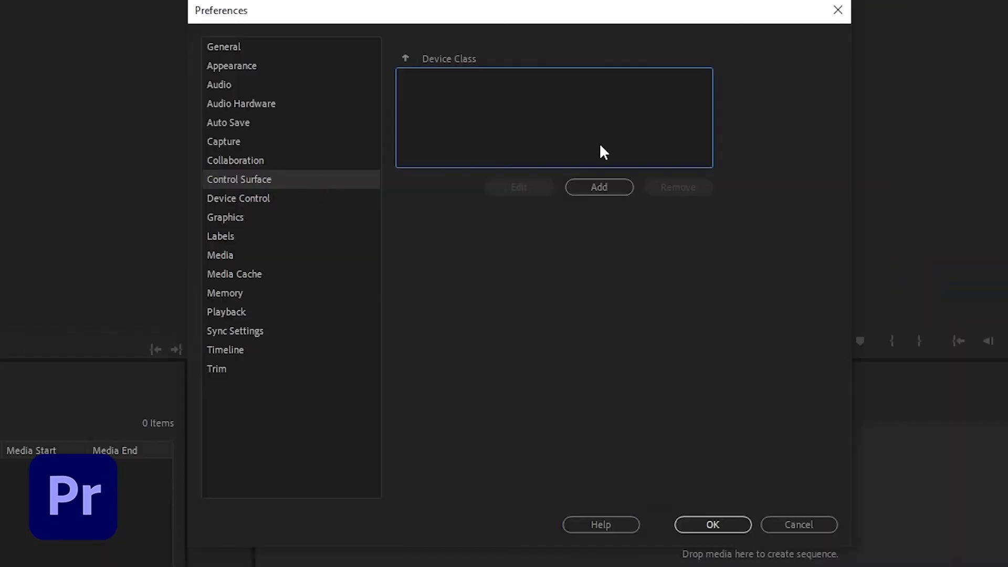
{"action": "left_click", "coordinate": [627, 190]}
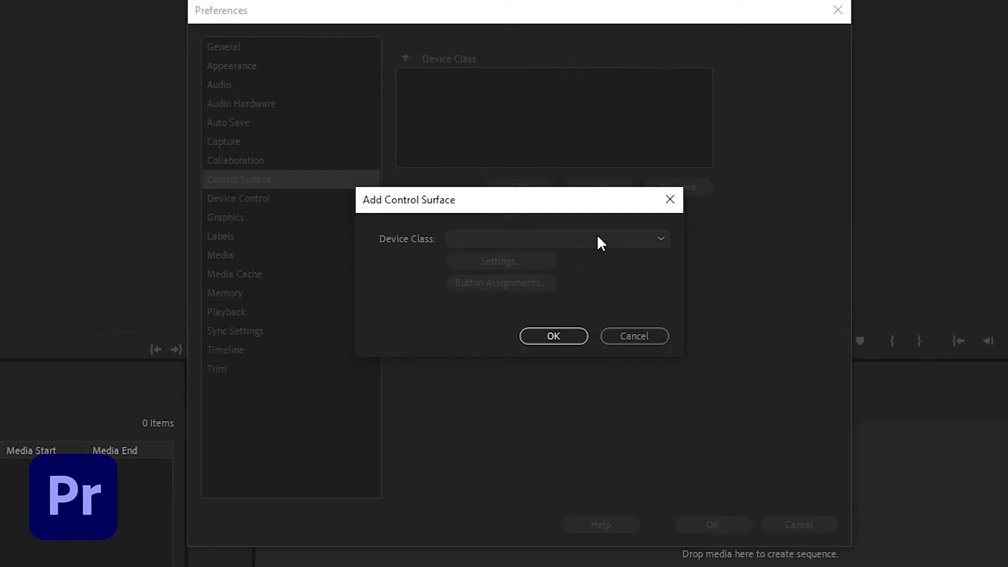
{"action": "left_click", "coordinate": [598, 239]}
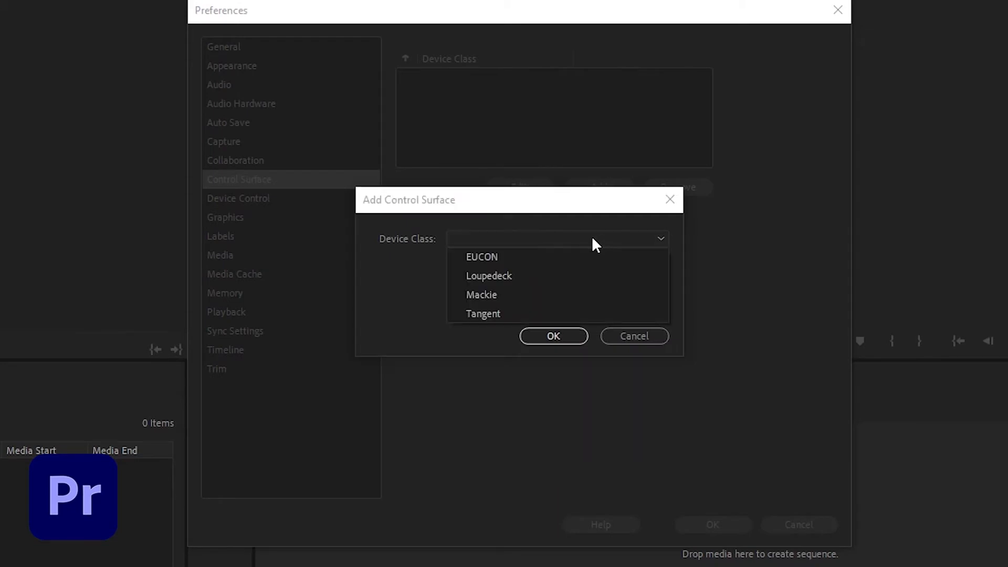
{"action": "left_click", "coordinate": [563, 300]}
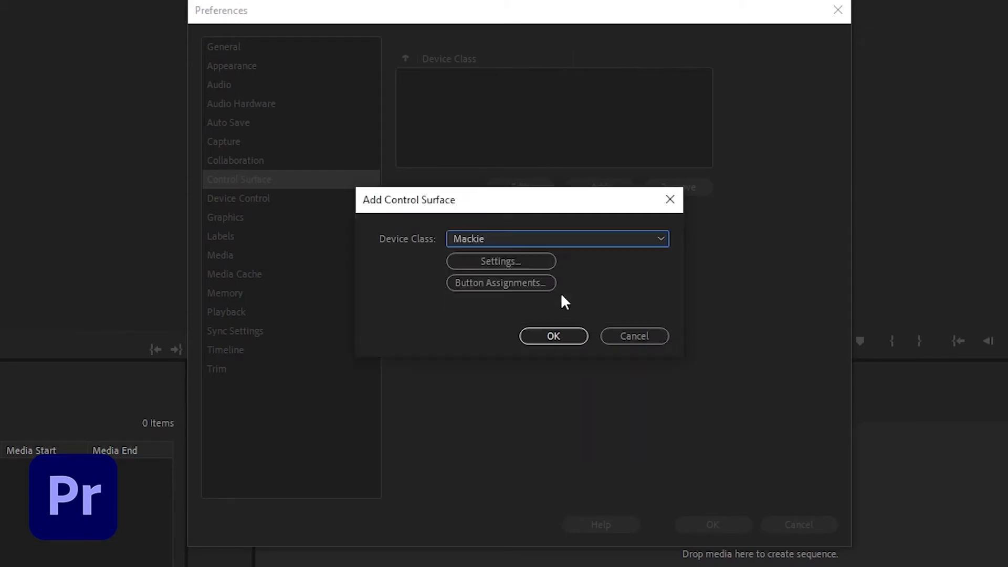
Step: Add a Mackie Control device with MIDI input Mackie2Daw and MIDI output Daw2Mackie in the surface settings, and save the preferences
{"action": "left_click", "coordinate": [528, 259]}
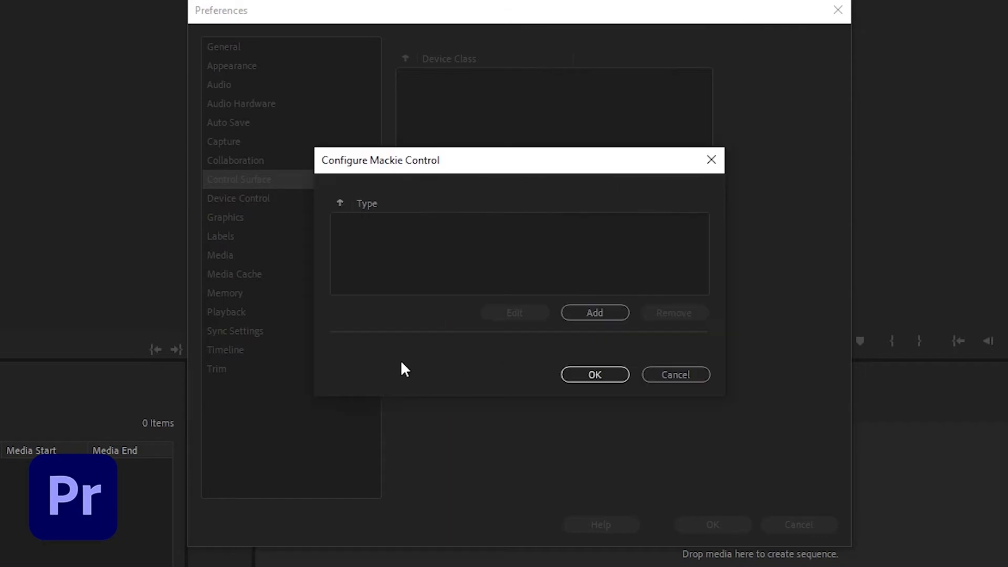
{"action": "left_click", "coordinate": [604, 312]}
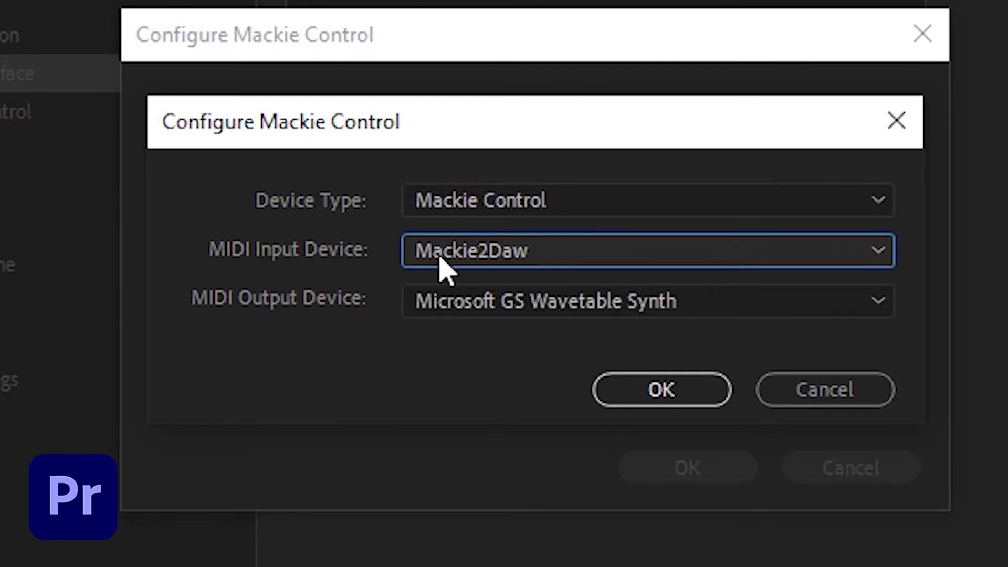
{"action": "left_click", "coordinate": [552, 307]}
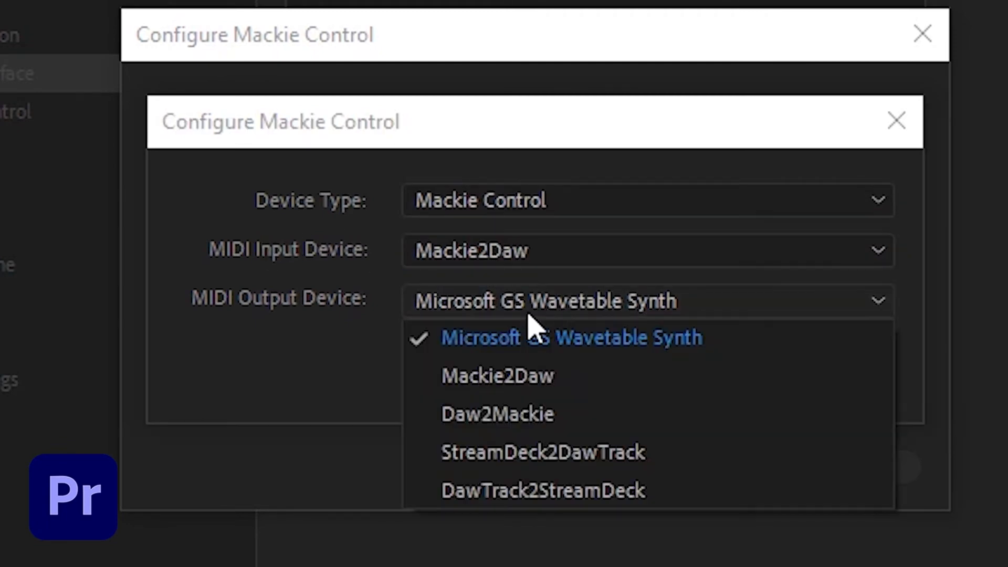
{"action": "left_click", "coordinate": [569, 413]}
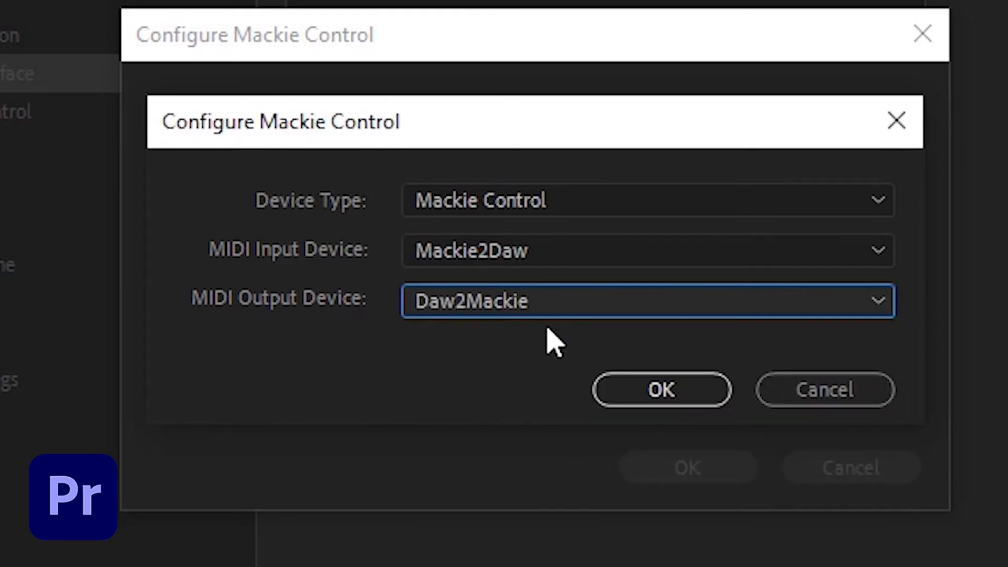
{"action": "left_click", "coordinate": [668, 399]}
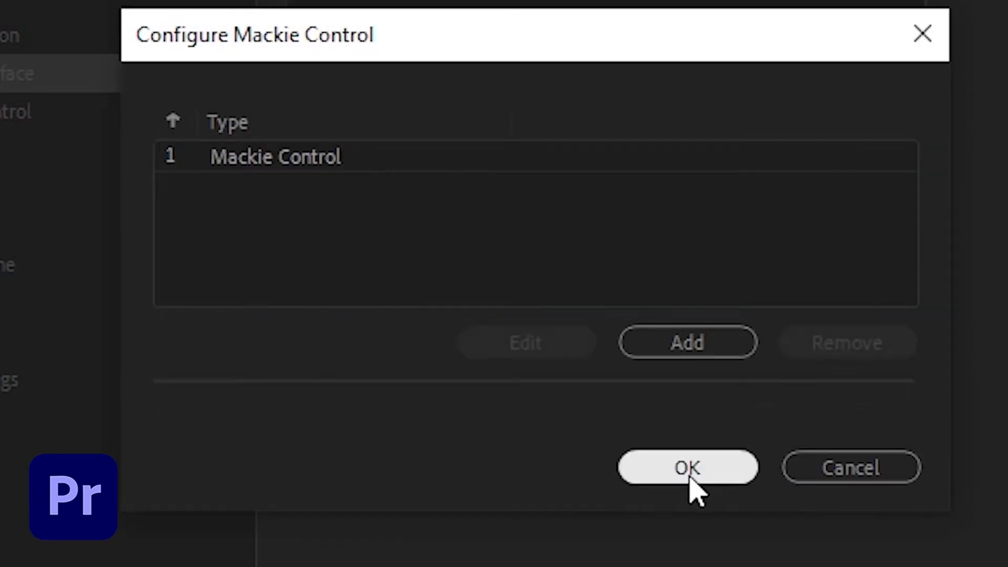
{"action": "left_click", "coordinate": [688, 472]}
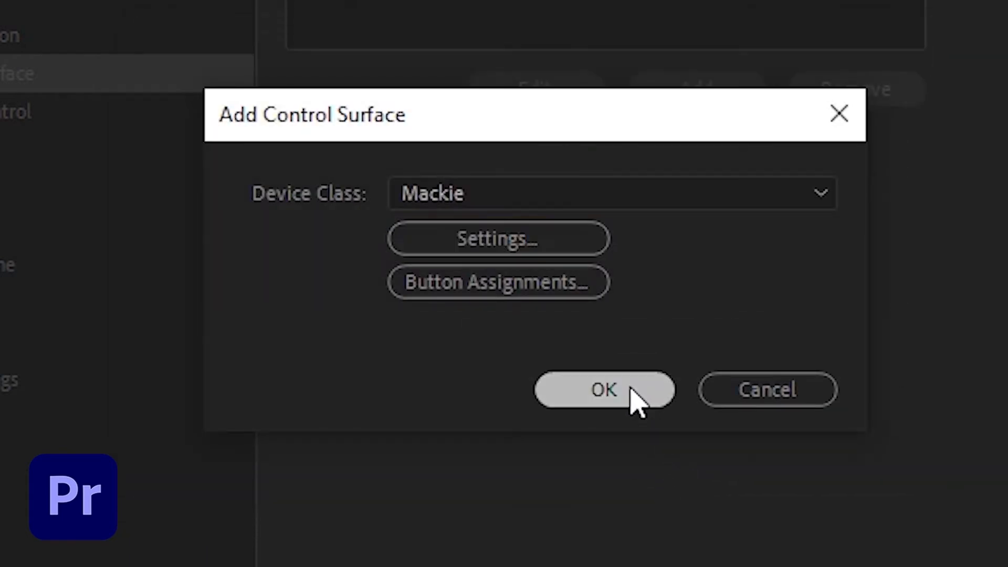
{"action": "left_click", "coordinate": [631, 391]}
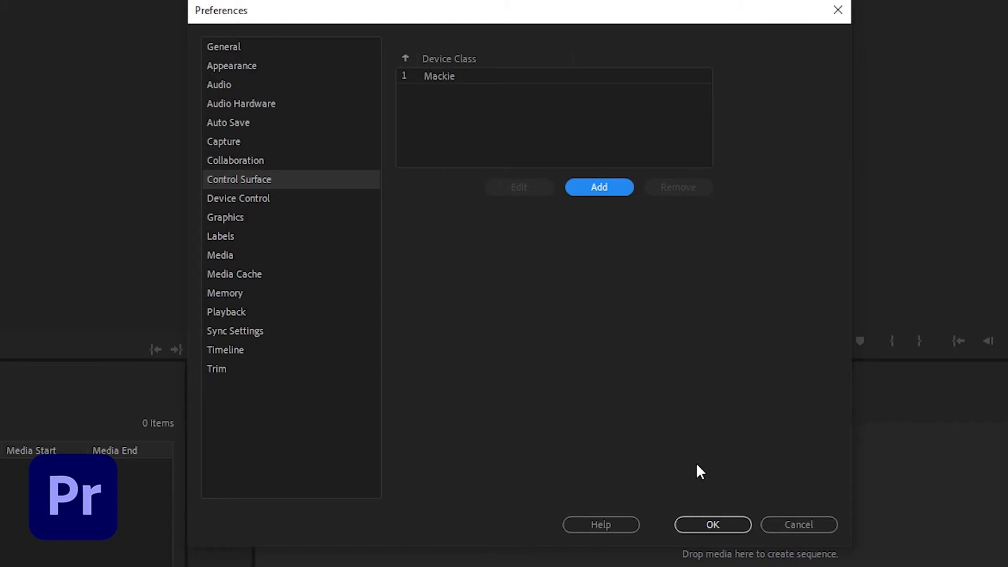
{"action": "left_click", "coordinate": [704, 523]}
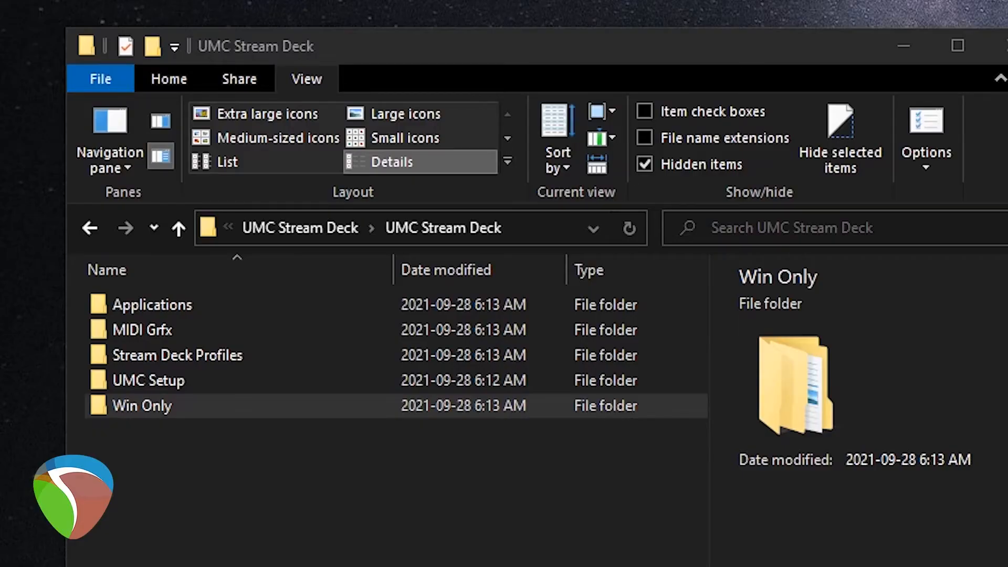
Step: Switch to File Explorer, open Klinke inside Win Only, and copy the MCU folder, MCU_Klinke_Readme and reaper_csurf_mcu_klinke.dll to the REAPER (x64) Plugins folder
{"action": "left_click", "coordinate": [100, 404]}
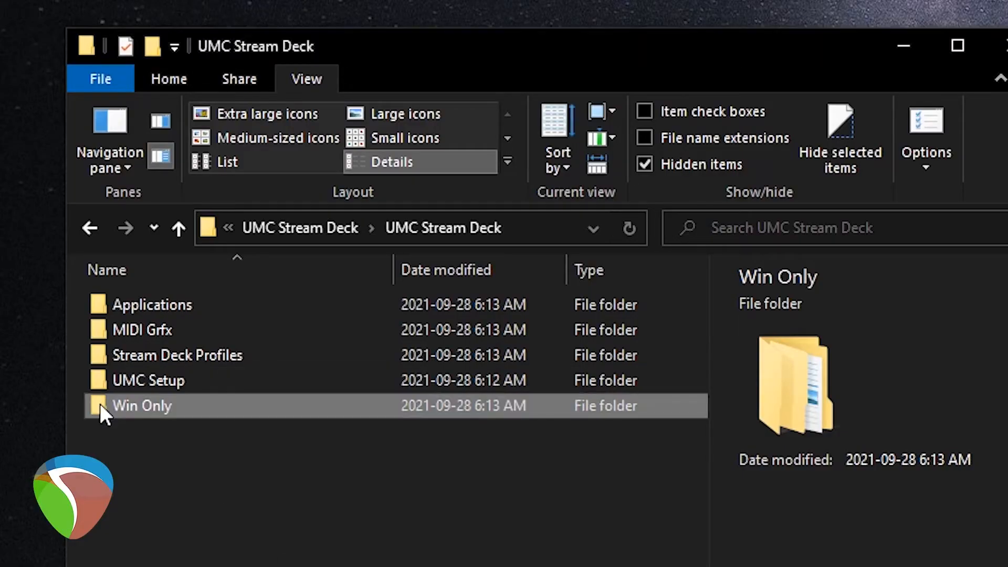
{"action": "double_click", "coordinate": [100, 405]}
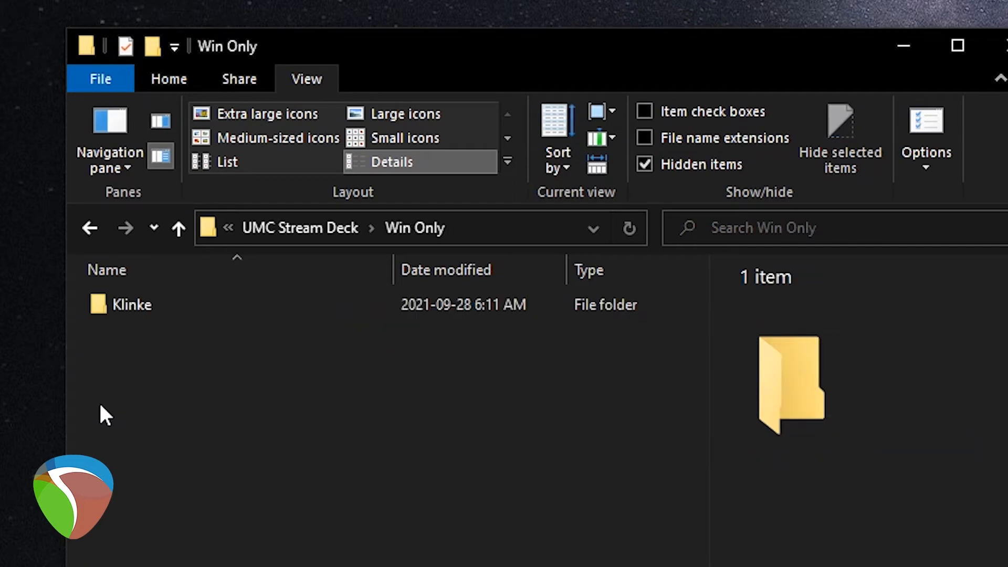
{"action": "double_click", "coordinate": [124, 305]}
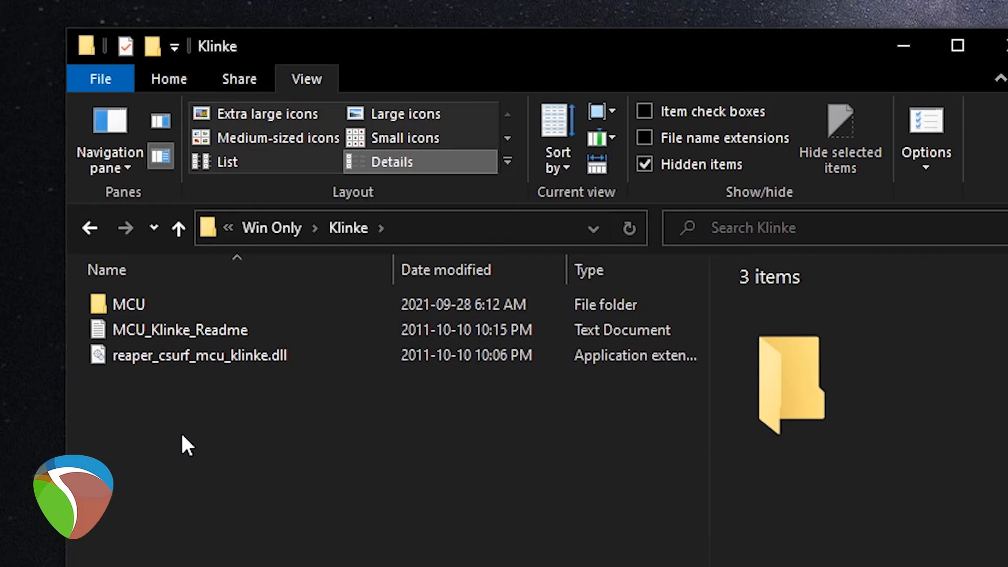
{"action": "left_click", "coordinate": [165, 304]}
{"action": "left_click", "coordinate": [177, 357], "text": "shift"}
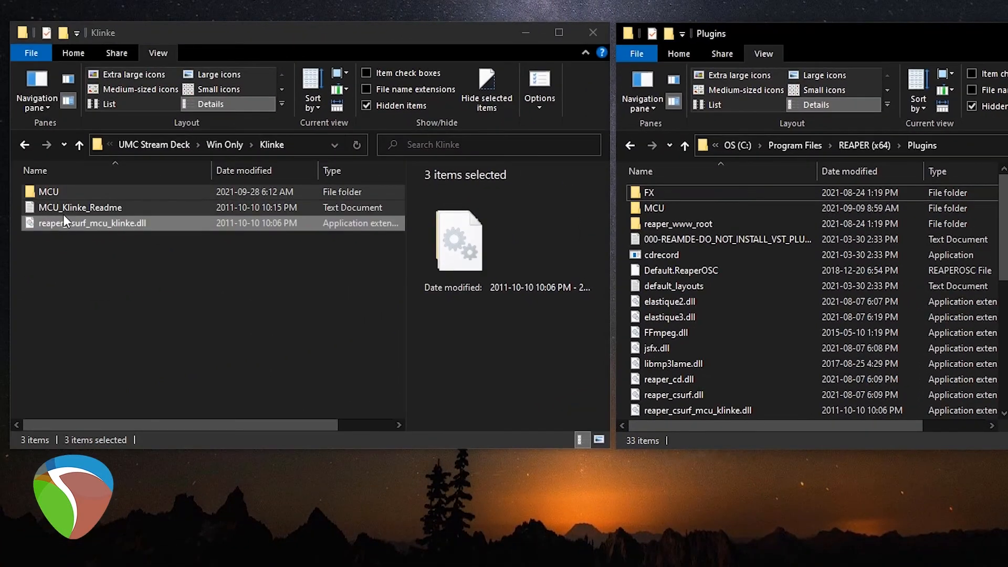
{"action": "left_click_drag", "start_coordinate": [64, 209], "coordinate": [154, 304]}
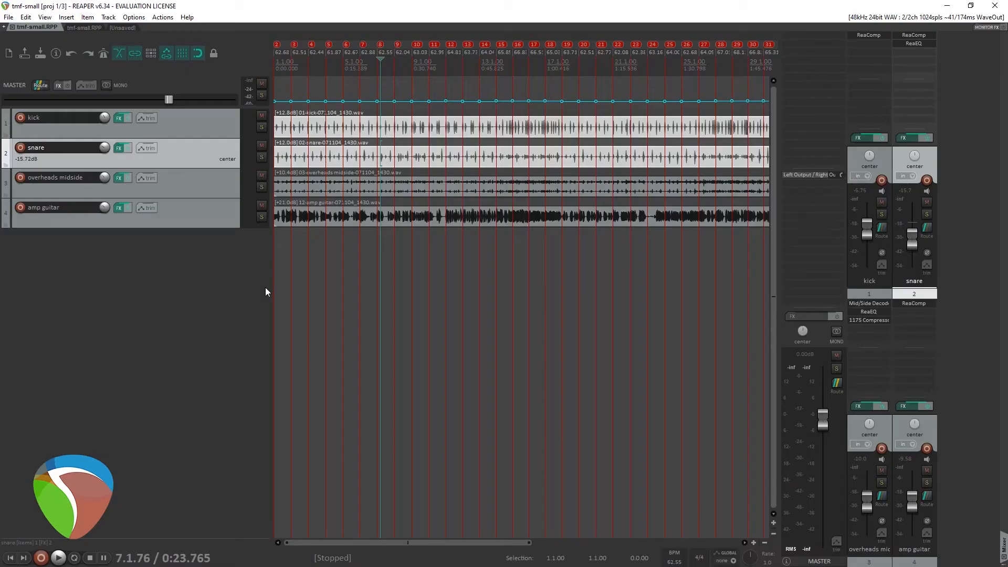
Step: Switch to REAPER and add a control surface in Mackie Control Universal mode in the Control/OSC/web preferences
{"action": "left_click", "coordinate": [134, 17]}
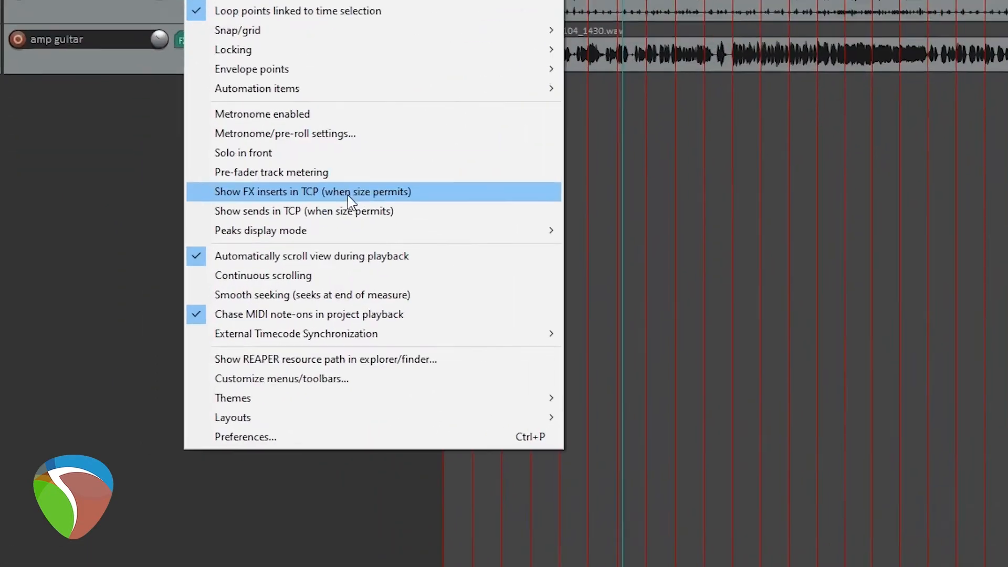
{"action": "left_click", "coordinate": [417, 437]}
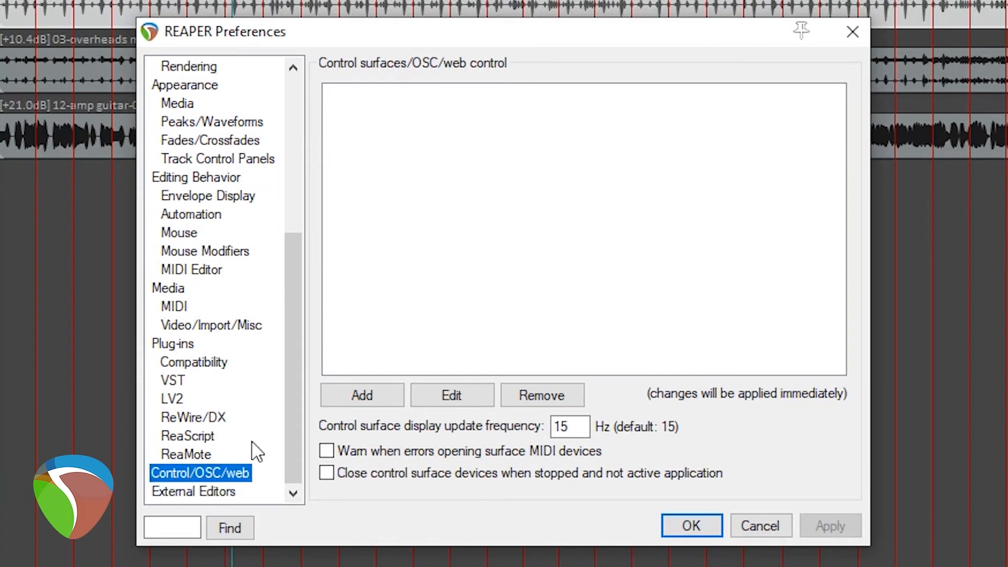
{"action": "left_click", "coordinate": [370, 394]}
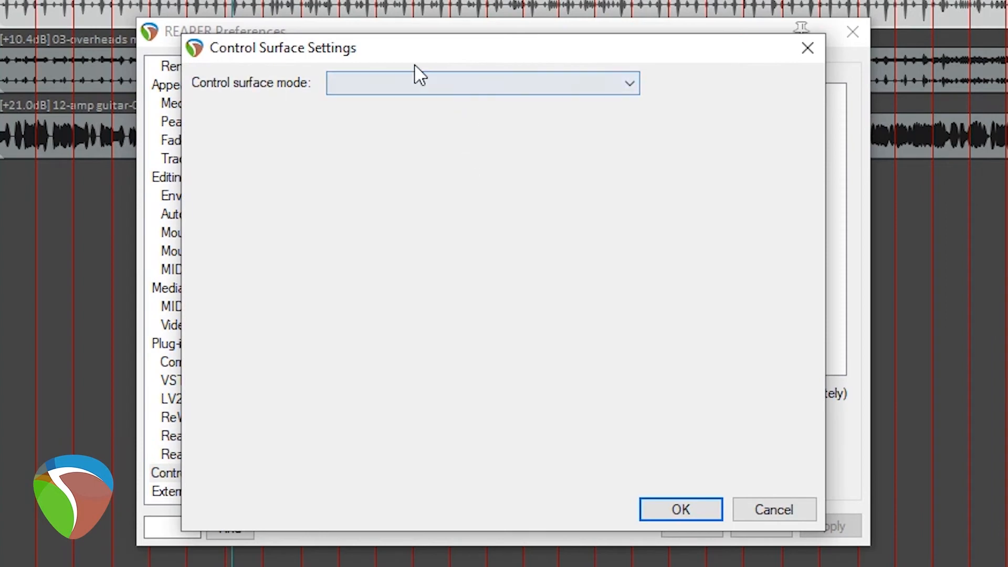
{"action": "left_click", "coordinate": [389, 83]}
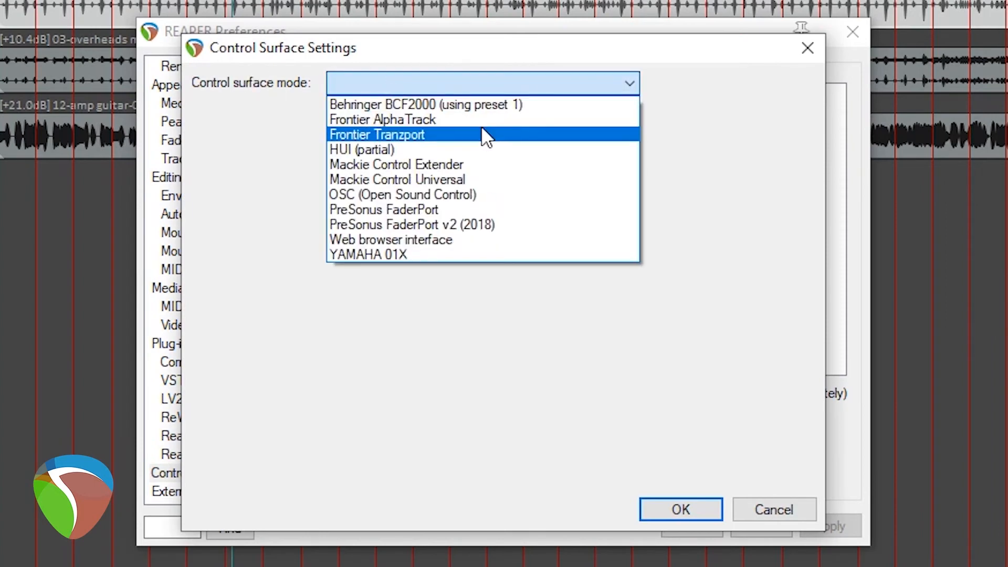
{"action": "left_click", "coordinate": [518, 184]}
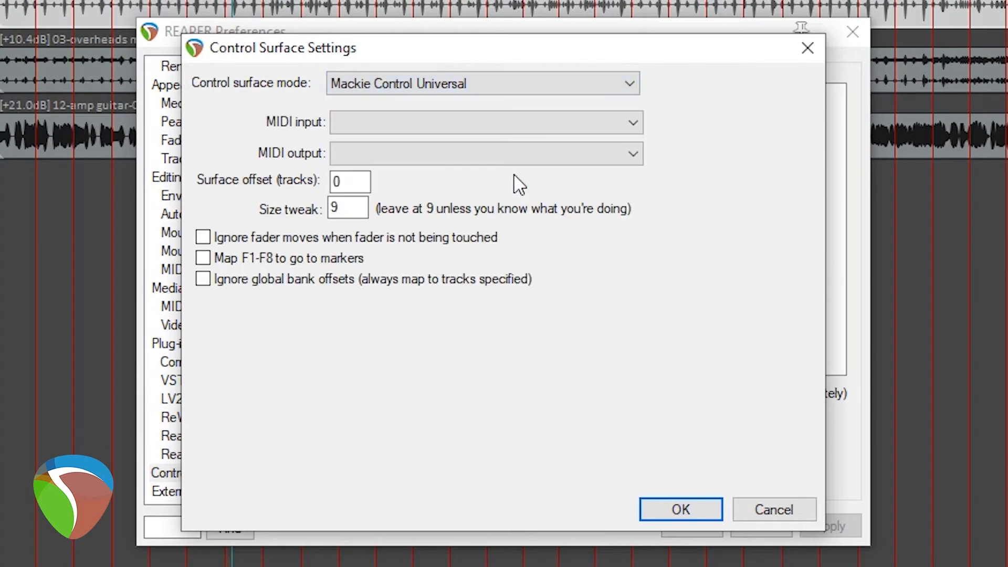
Step: Set the control surface's MIDI input to Mackie2Daw and MIDI output to Daw2Mackie, and confirm the settings
{"action": "left_click", "coordinate": [383, 120]}
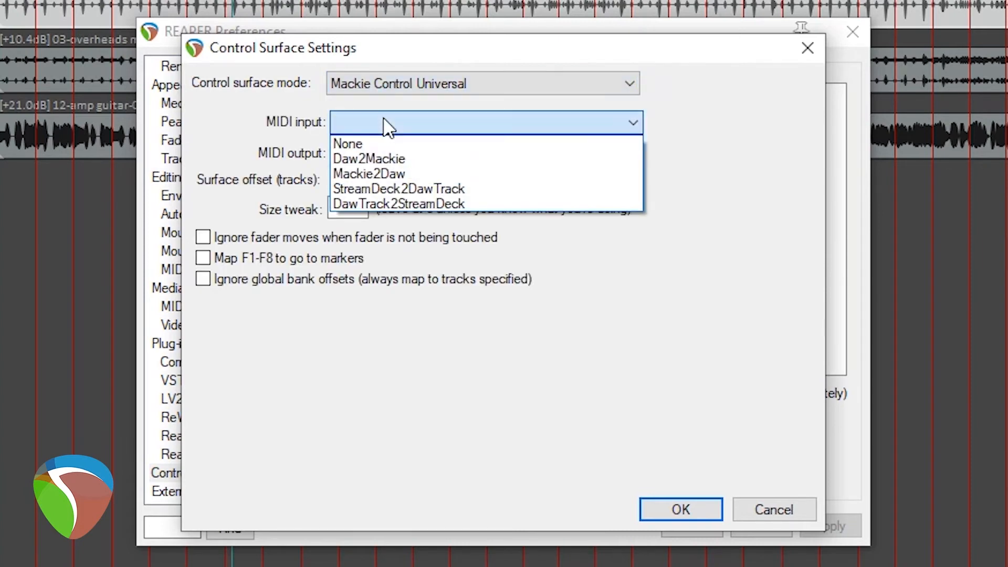
{"action": "left_click", "coordinate": [430, 177]}
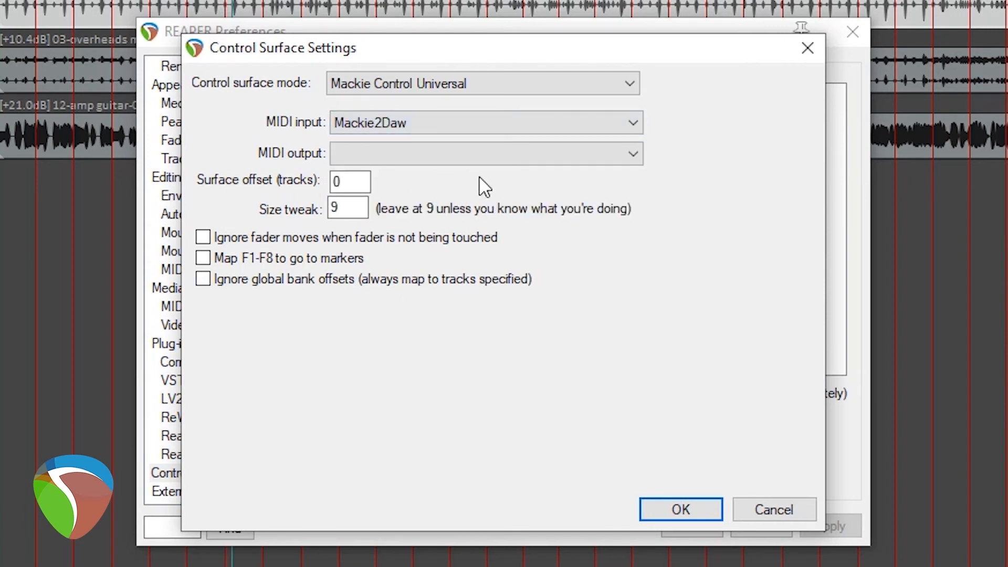
{"action": "left_click", "coordinate": [414, 153]}
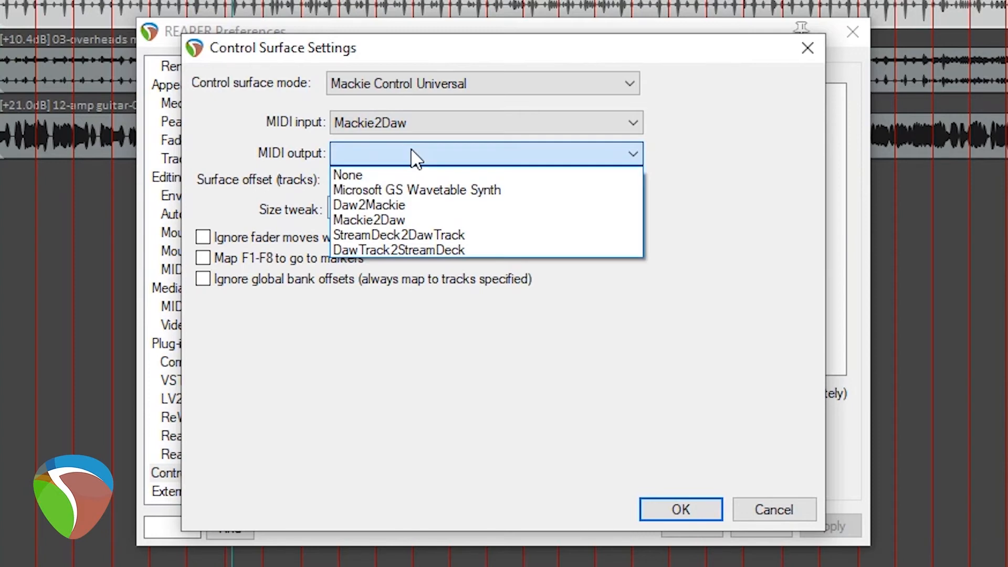
{"action": "left_click", "coordinate": [402, 208]}
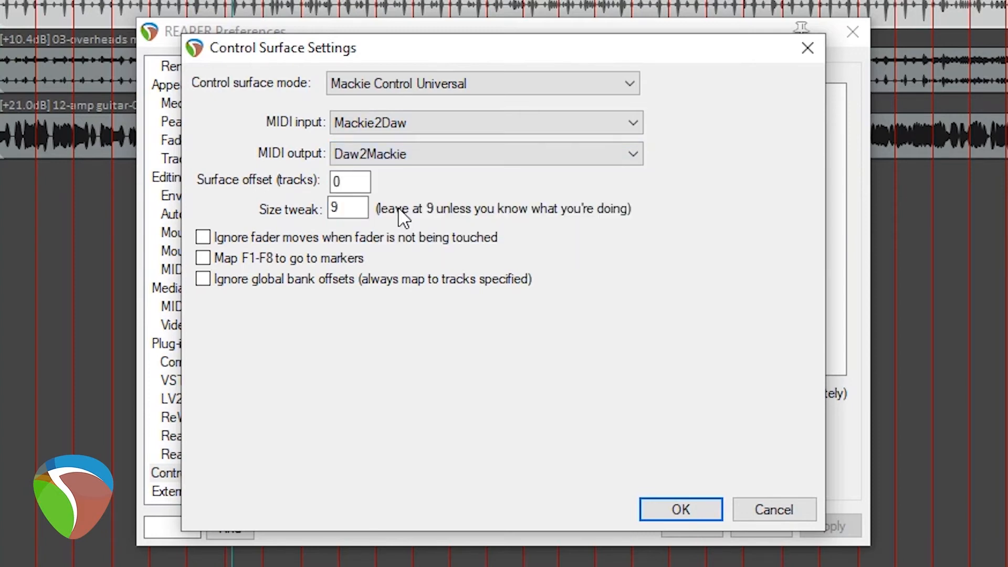
{"action": "left_click", "coordinate": [682, 507]}
Step: In the MIDI device preferences, enable the StreamDeck2DawTrack input for both device input and control messages
{"action": "scroll", "coordinate": [235, 231], "scroll_direction": "up", "scroll_amount": 5}
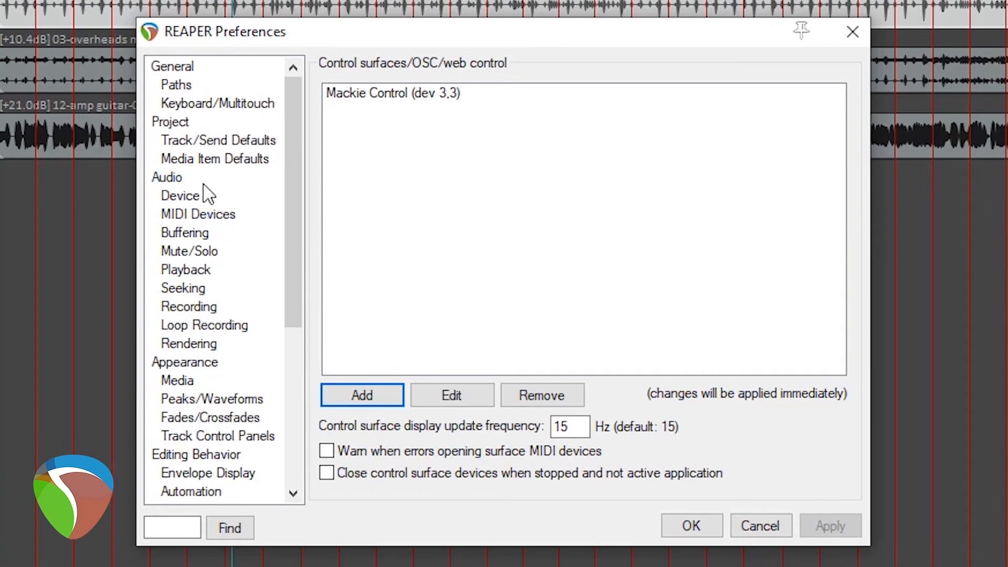
{"action": "left_click", "coordinate": [208, 215]}
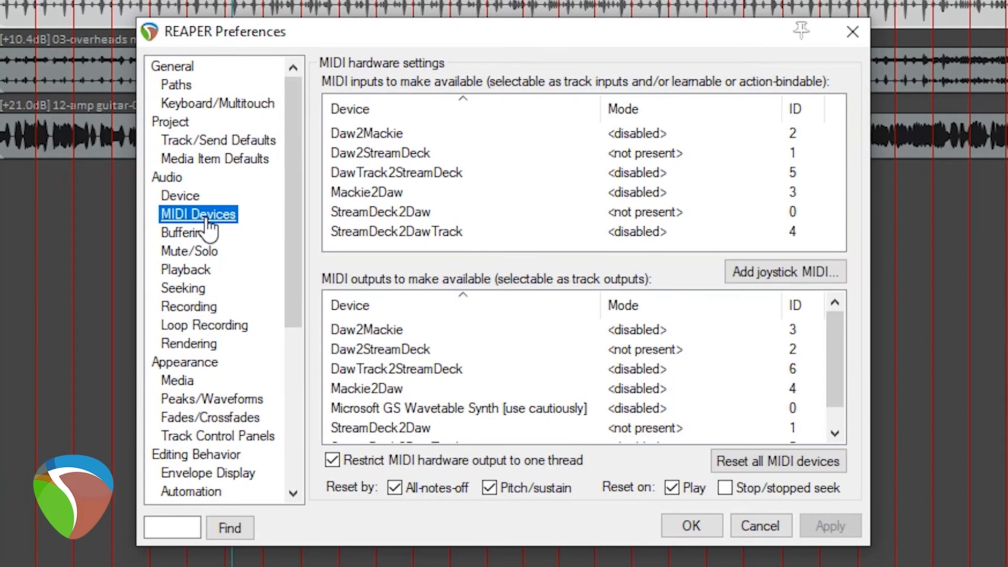
{"action": "left_click", "coordinate": [442, 235]}
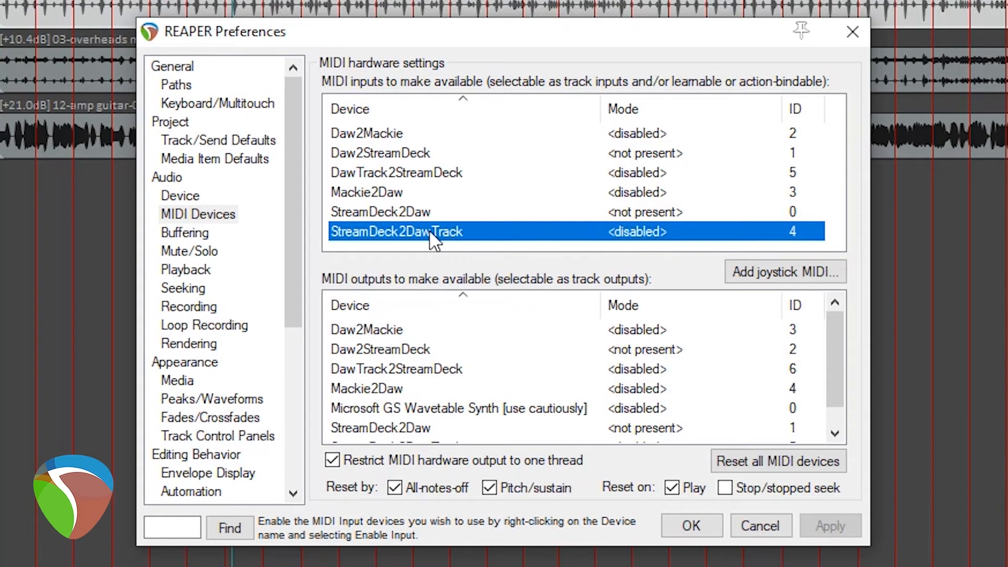
{"action": "double_click", "coordinate": [428, 236]}
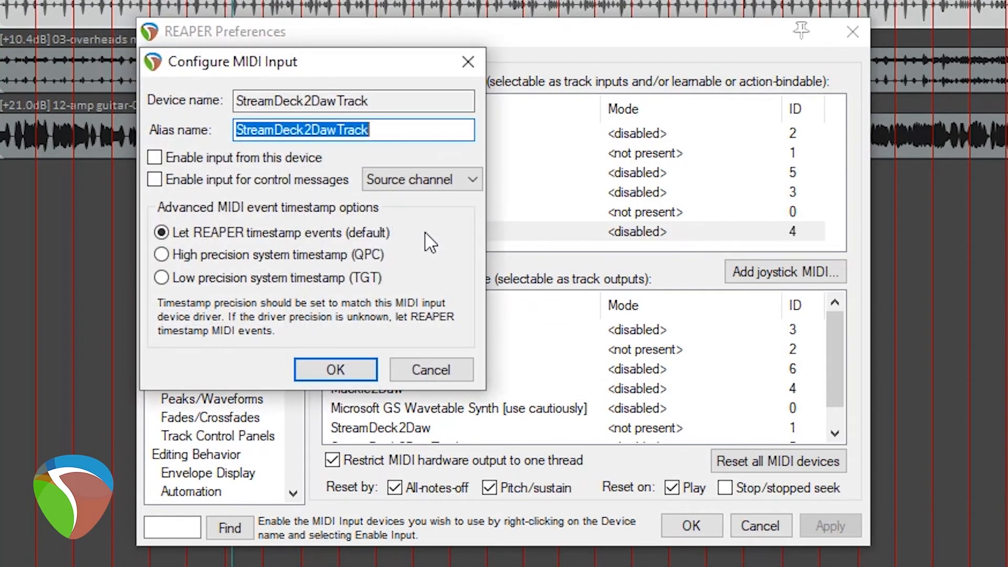
{"action": "left_click", "coordinate": [157, 160]}
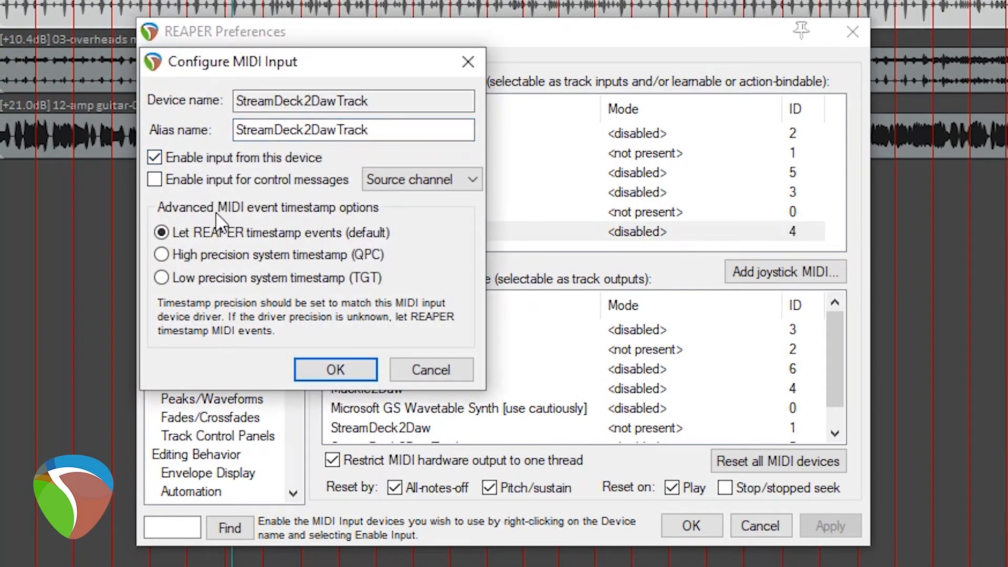
{"action": "left_click", "coordinate": [154, 180]}
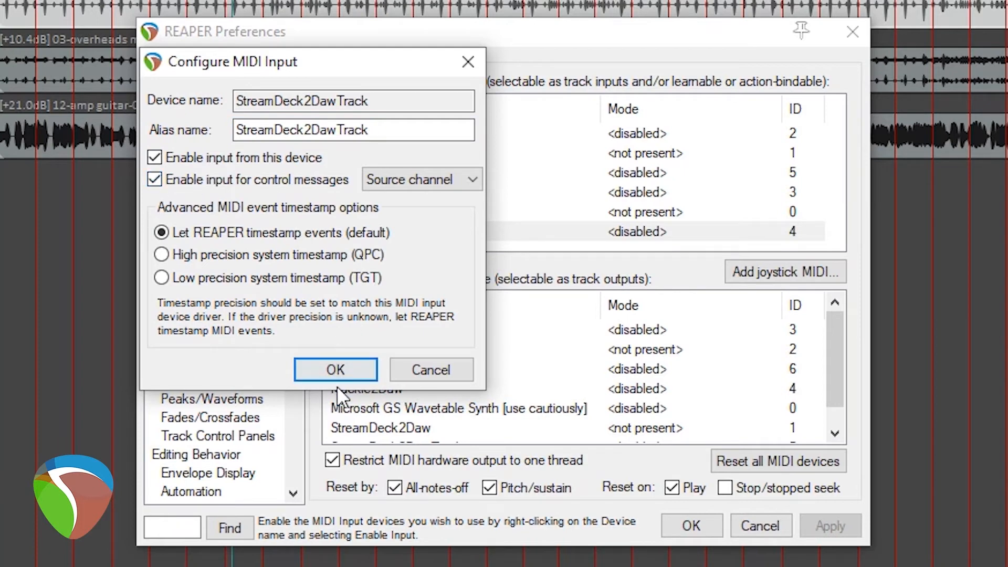
{"action": "left_click", "coordinate": [330, 369]}
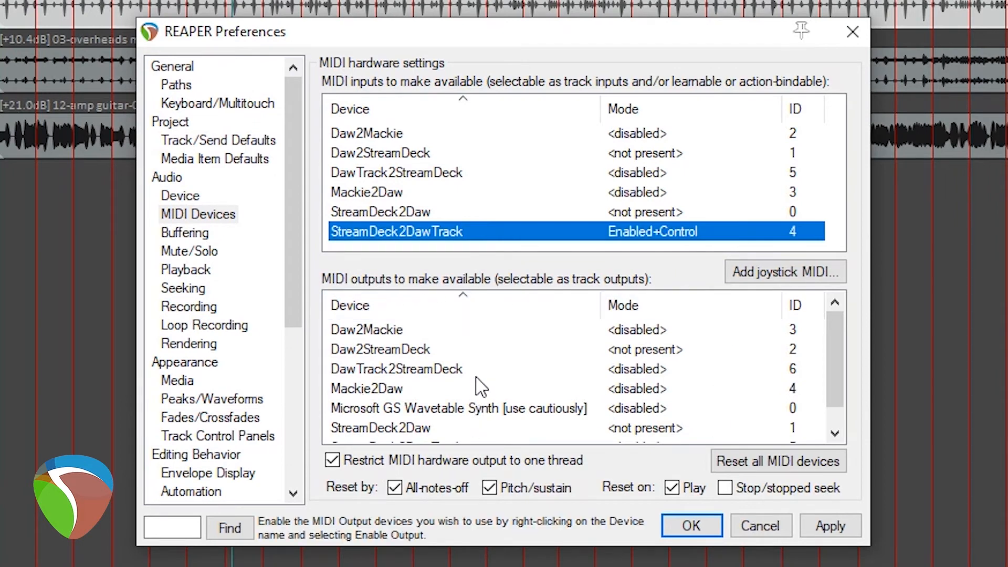
Step: Enable output to the DawTrack2StreamDeck MIDI device, then apply and close the preferences
{"action": "double_click", "coordinate": [517, 375]}
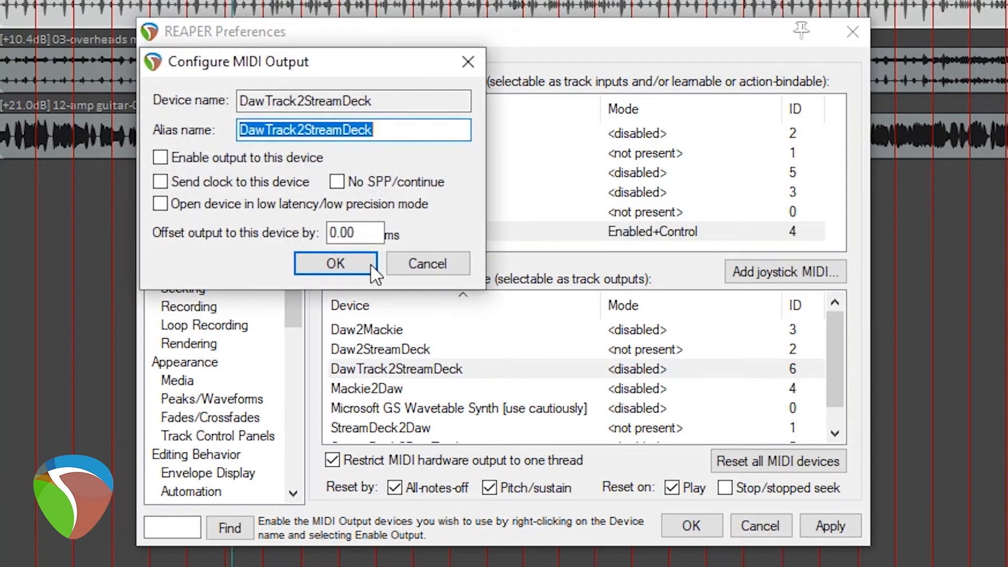
{"action": "left_click", "coordinate": [160, 157]}
{"action": "left_click", "coordinate": [334, 263]}
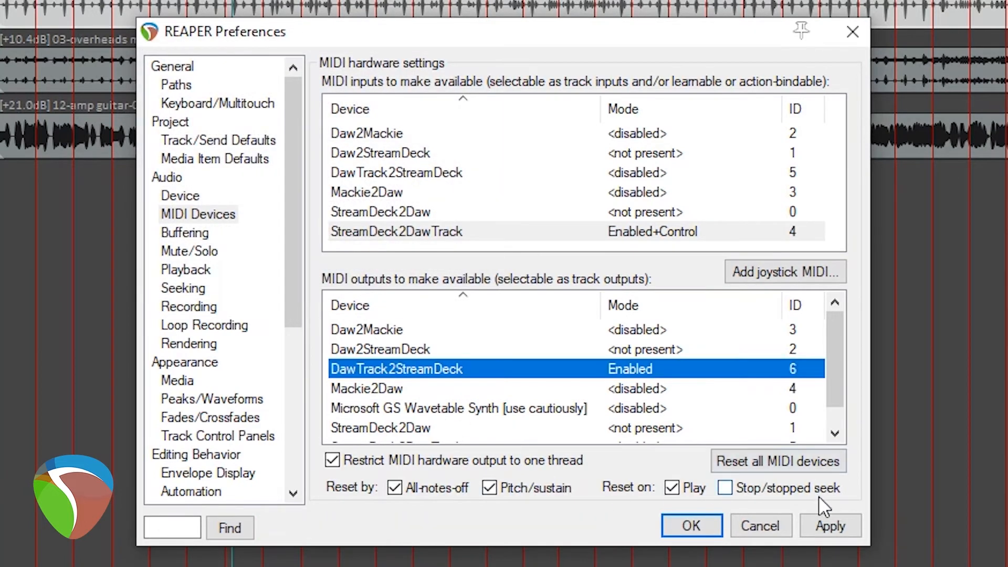
{"action": "left_click", "coordinate": [830, 527]}
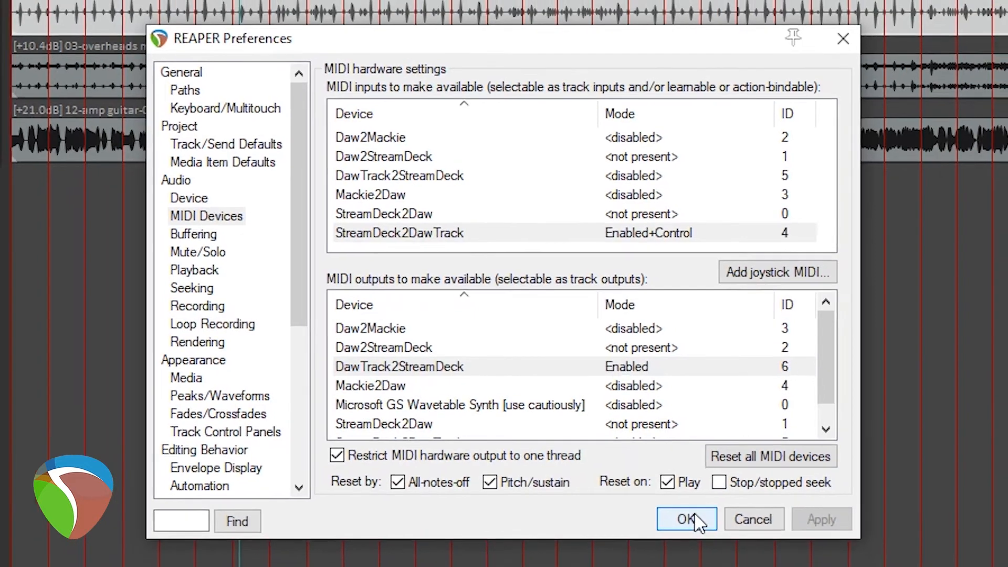
{"action": "left_click", "coordinate": [694, 524]}
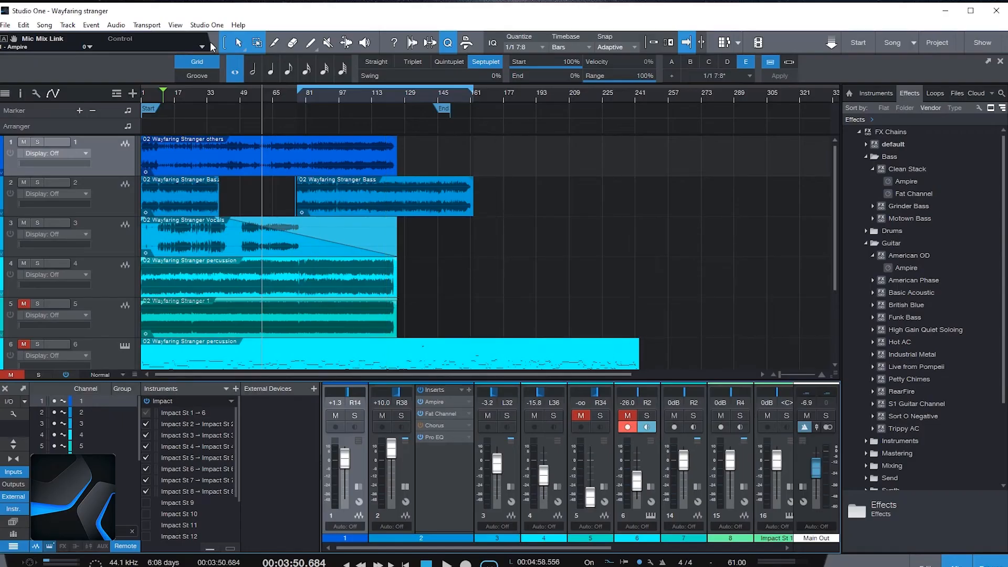
Step: Switch to Studio One and choose Mackie Control as a new external device in the options
{"action": "left_click", "coordinate": [214, 24]}
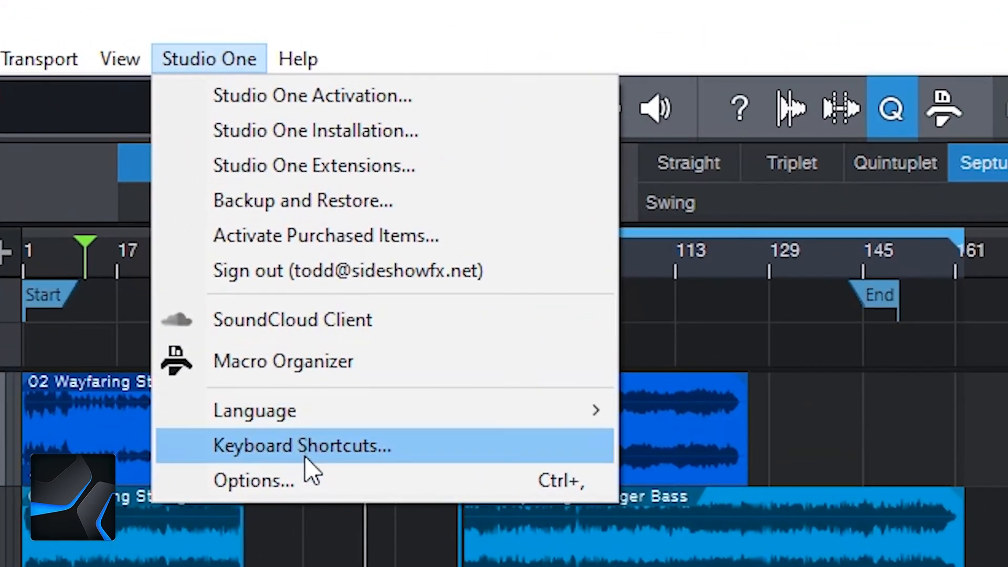
{"action": "left_click", "coordinate": [308, 477]}
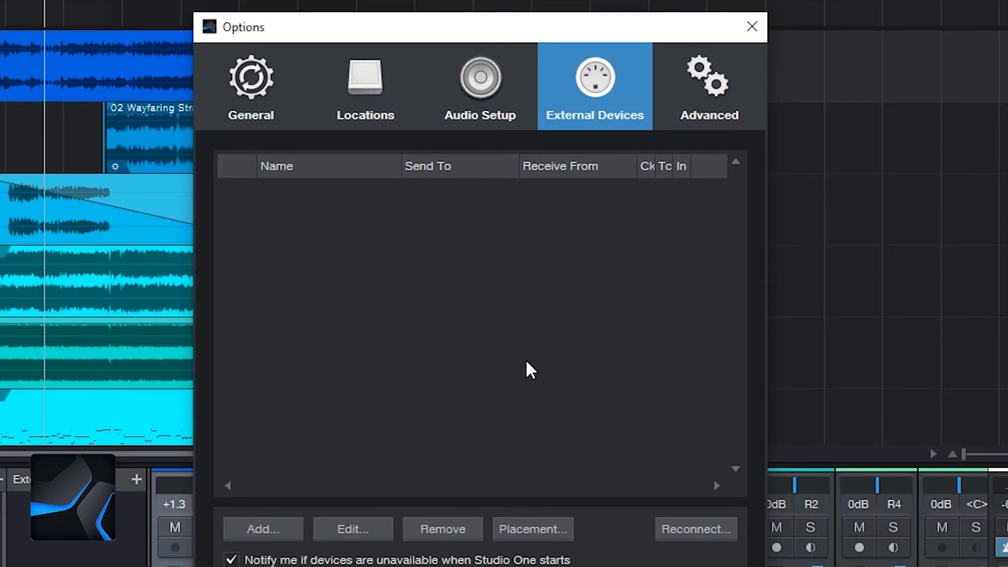
{"action": "left_click", "coordinate": [266, 532]}
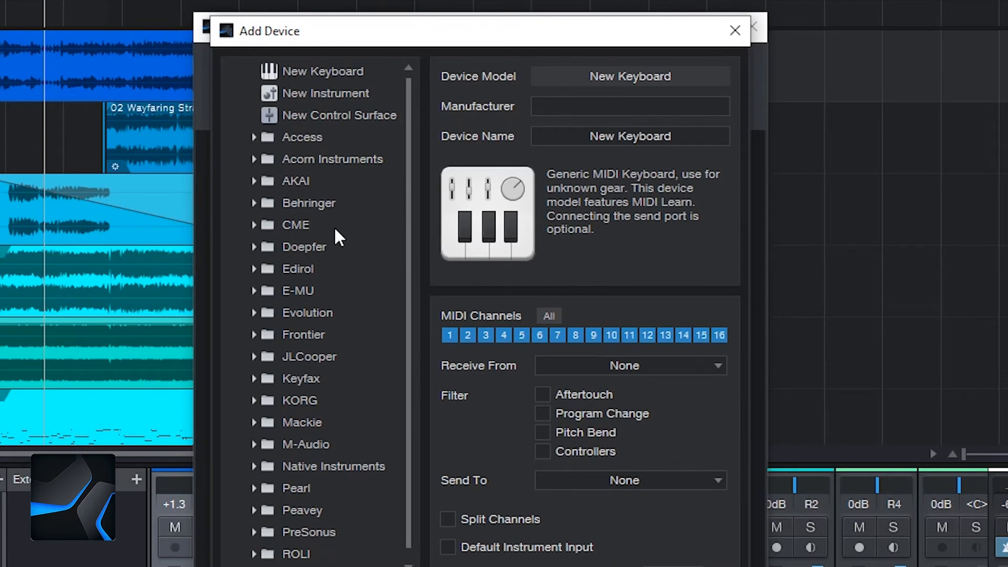
{"action": "scroll", "coordinate": [339, 286], "scroll_direction": "down", "scroll_amount": 1}
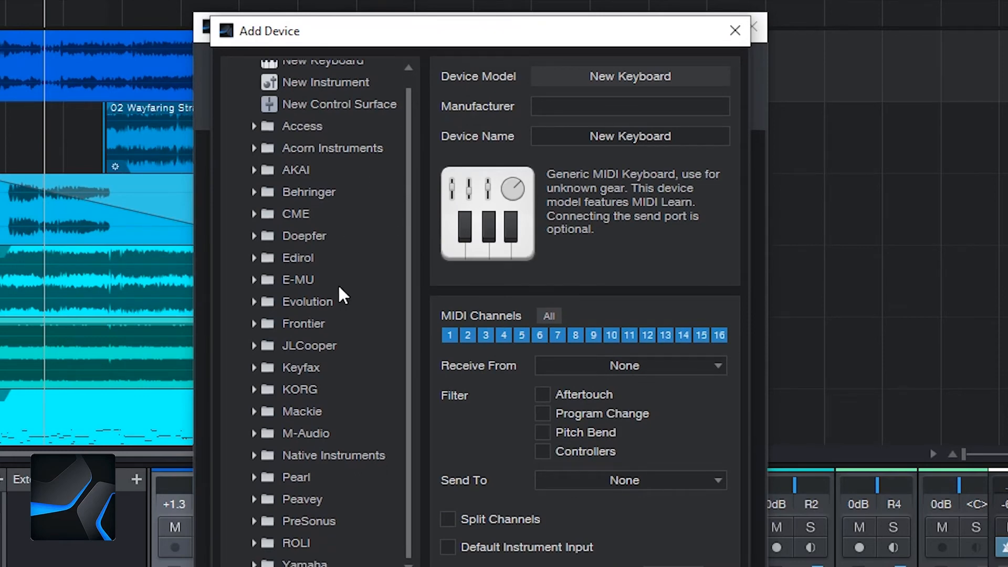
{"action": "left_click", "coordinate": [255, 412]}
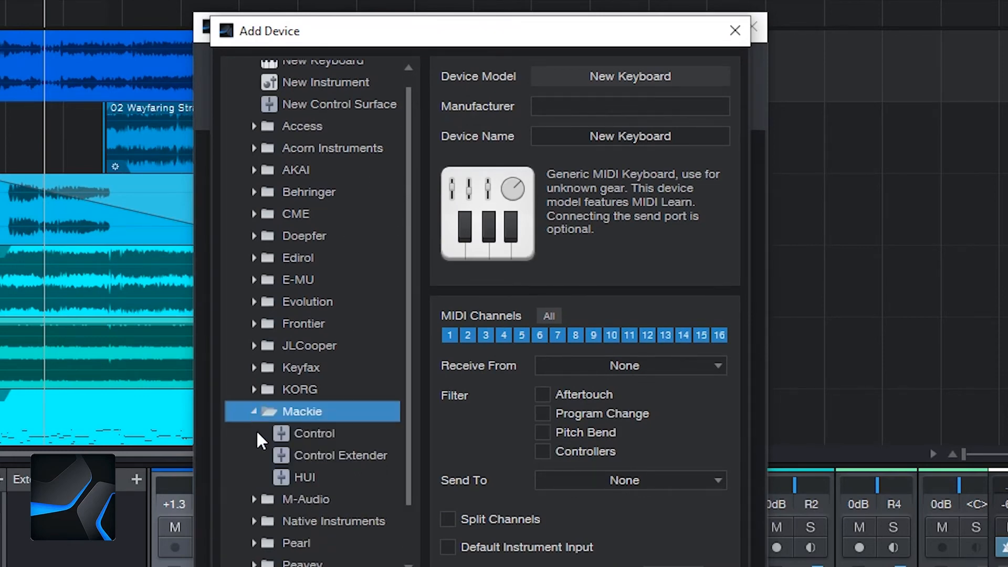
{"action": "left_click", "coordinate": [314, 433]}
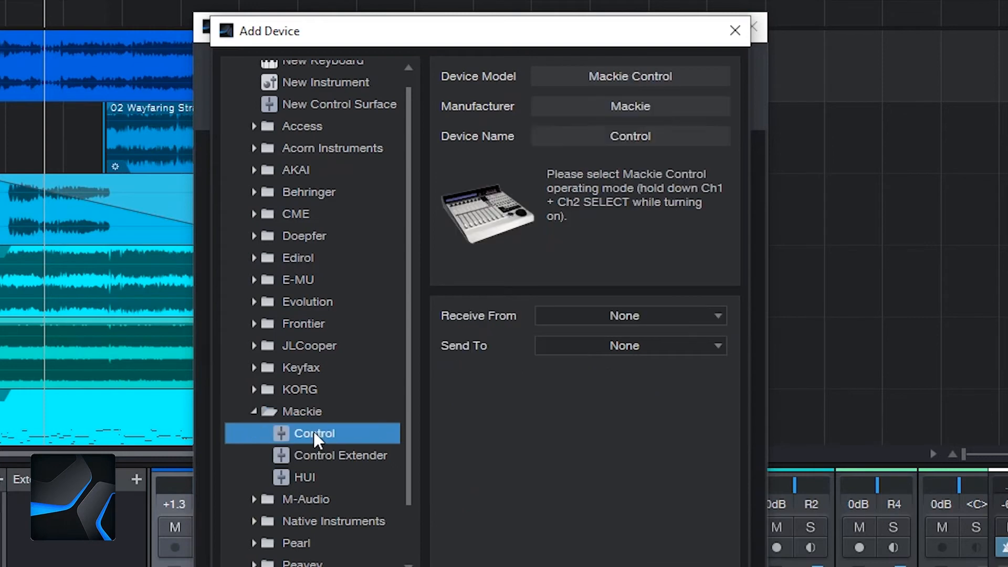
Step: Set the Mackie Control to receive from Mackie2Daw and send to Daw2Mackie, and add the device
{"action": "left_click", "coordinate": [578, 318]}
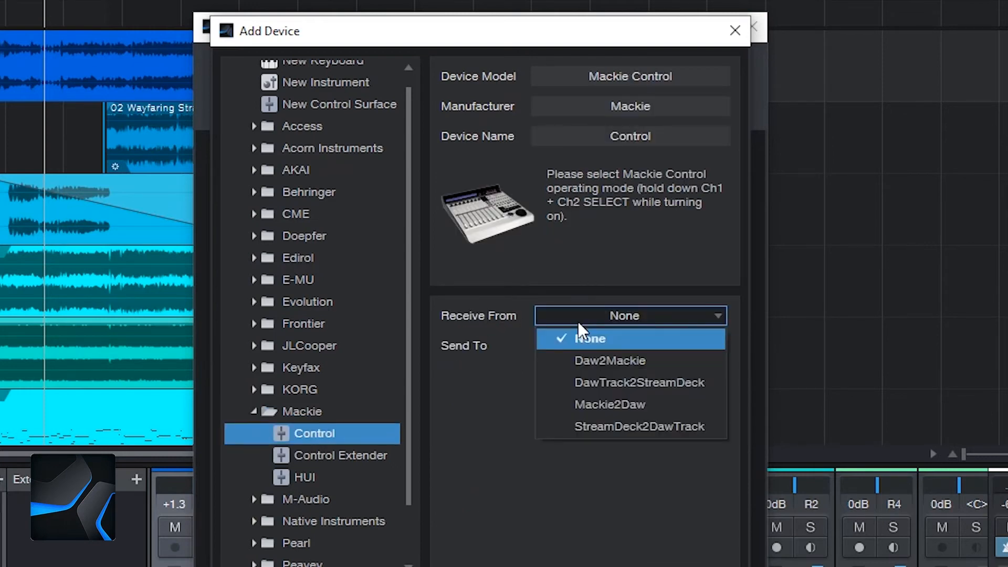
{"action": "left_click", "coordinate": [591, 404]}
{"action": "left_click", "coordinate": [584, 349]}
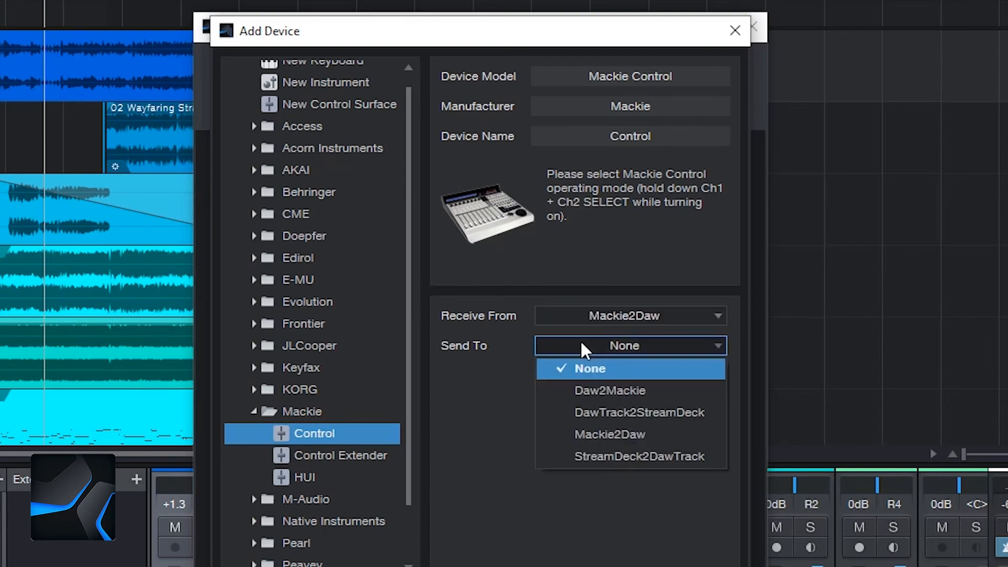
{"action": "left_click", "coordinate": [596, 391]}
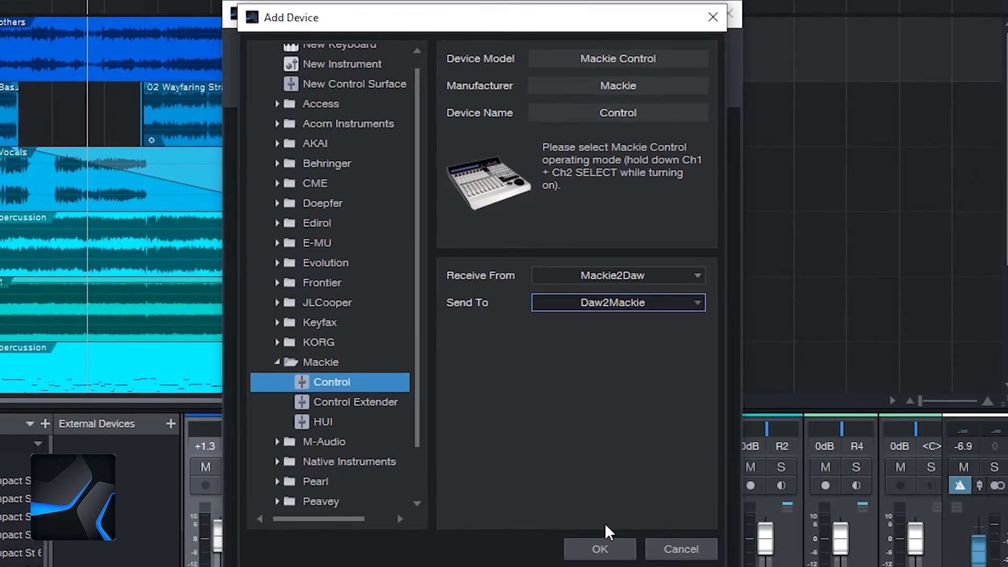
{"action": "left_click", "coordinate": [602, 546]}
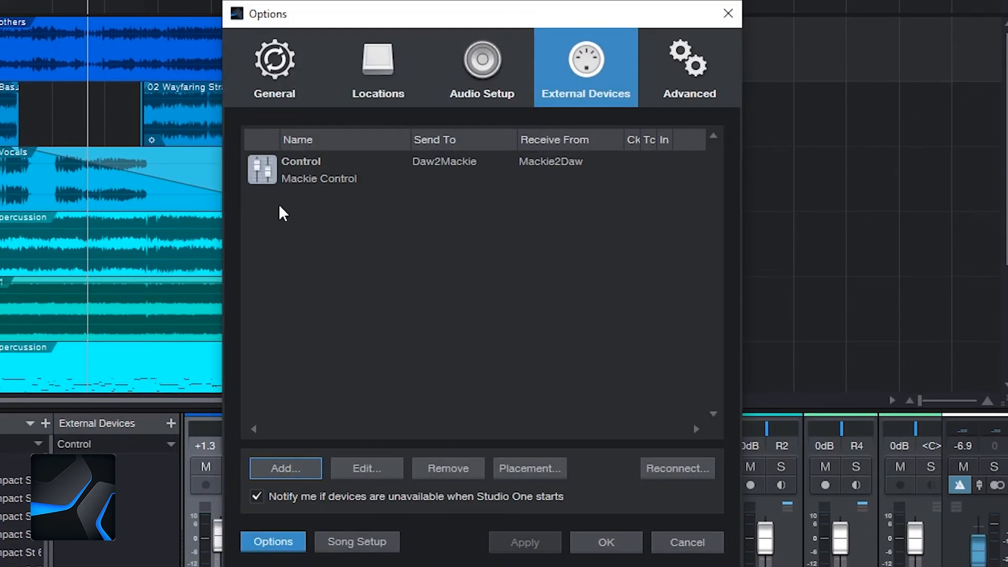
Step: Add a New Keyboard device receiving from StreamDeck2DawTrack and sending to DawTrack2StreamDeck, and confirm the options
{"action": "left_click", "coordinate": [287, 469]}
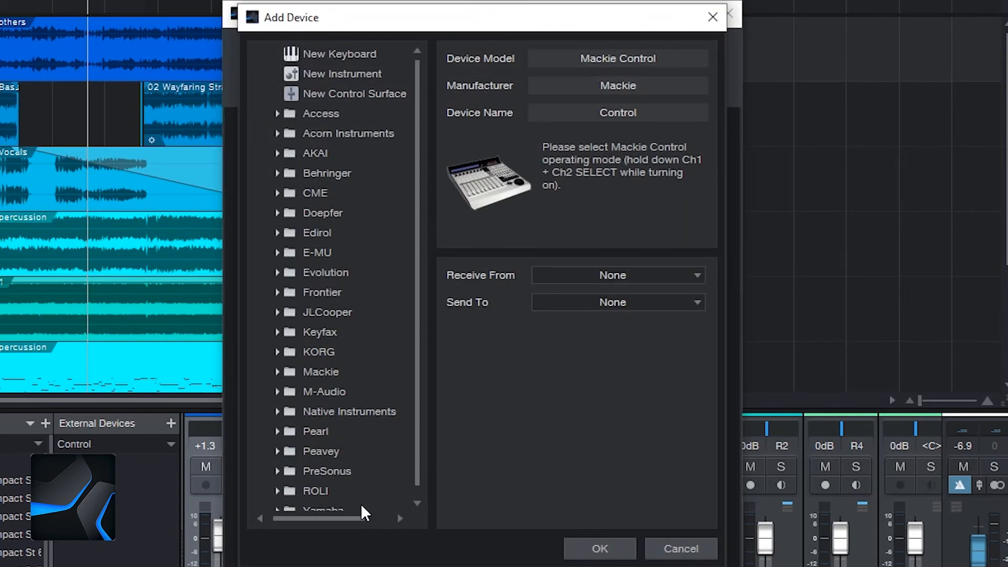
{"action": "left_click", "coordinate": [361, 59]}
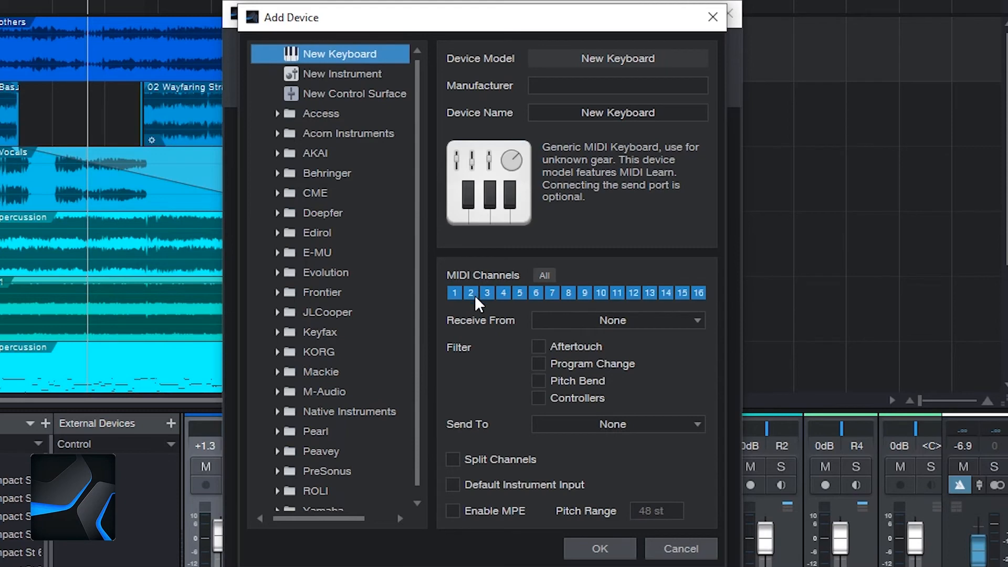
{"action": "left_click", "coordinate": [656, 330]}
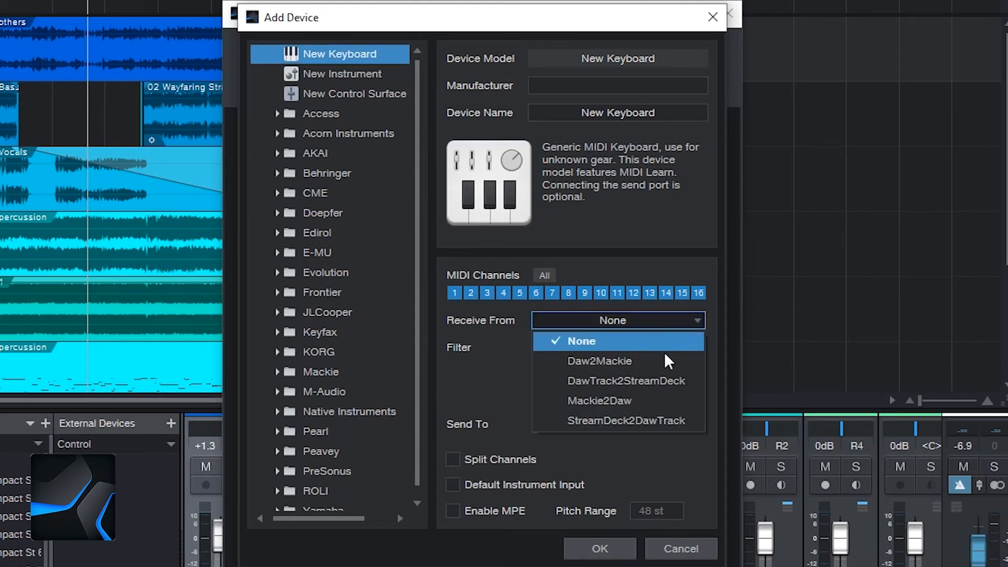
{"action": "left_click", "coordinate": [668, 422]}
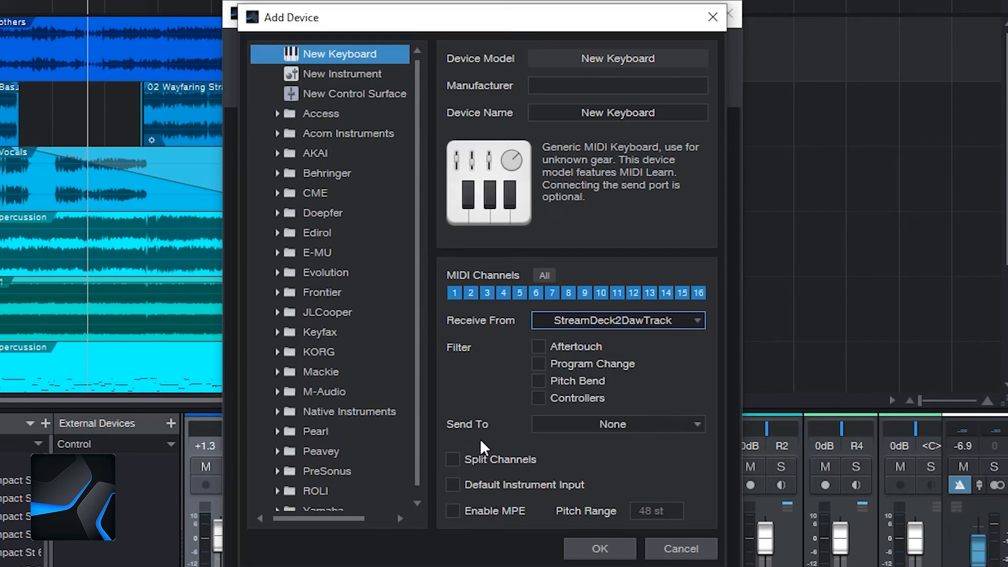
{"action": "left_click", "coordinate": [604, 428]}
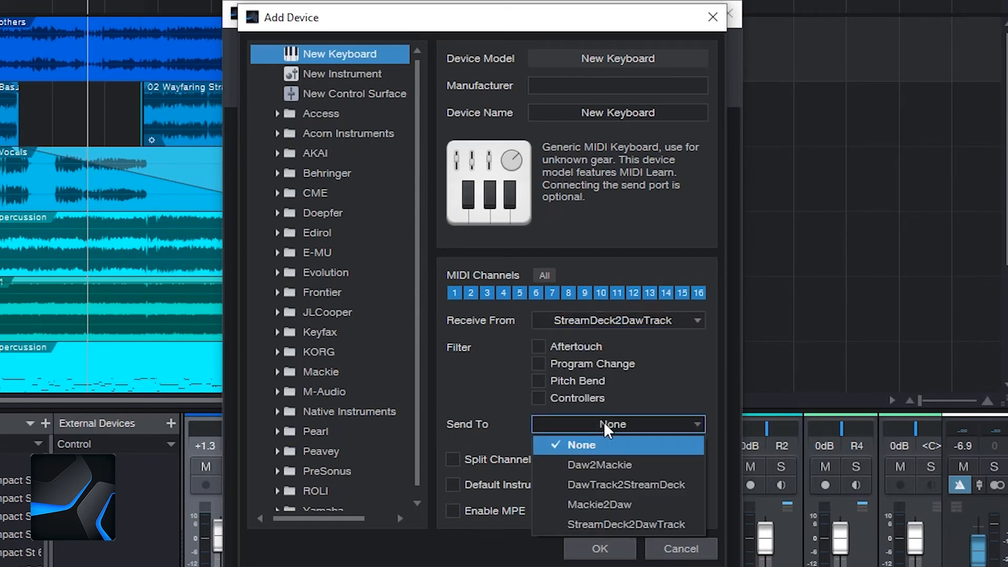
{"action": "left_click", "coordinate": [629, 484]}
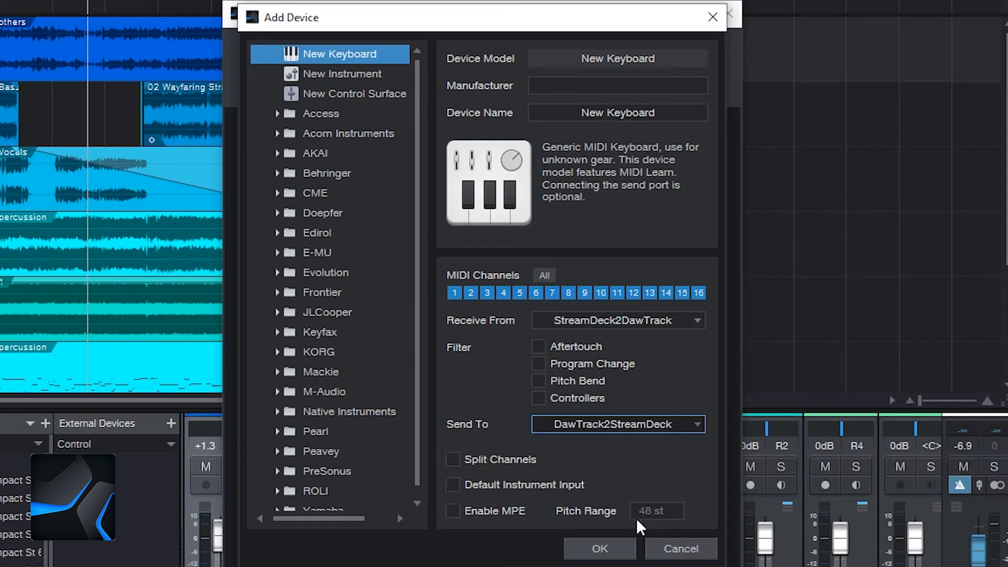
{"action": "left_click", "coordinate": [605, 543]}
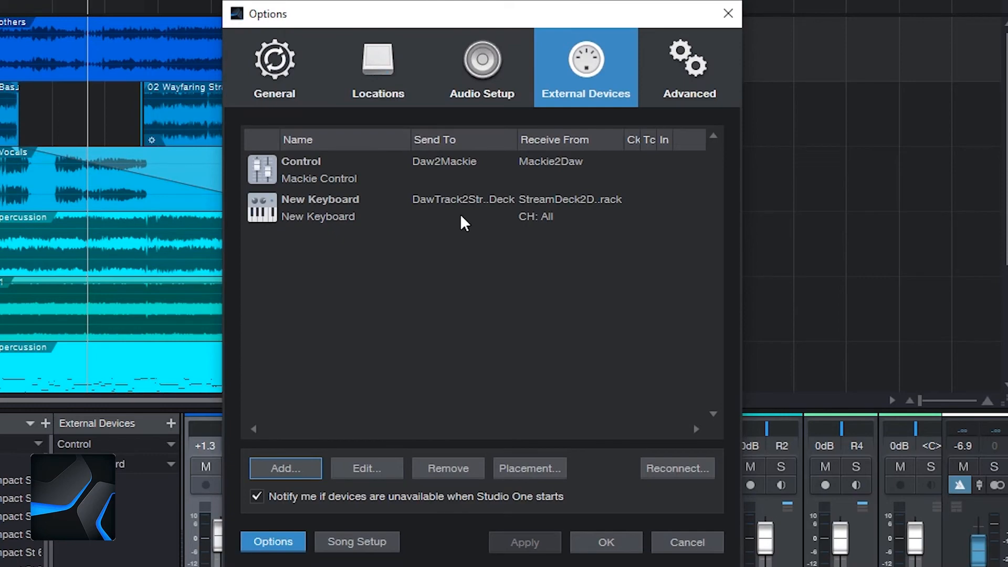
{"action": "left_click", "coordinate": [609, 540]}
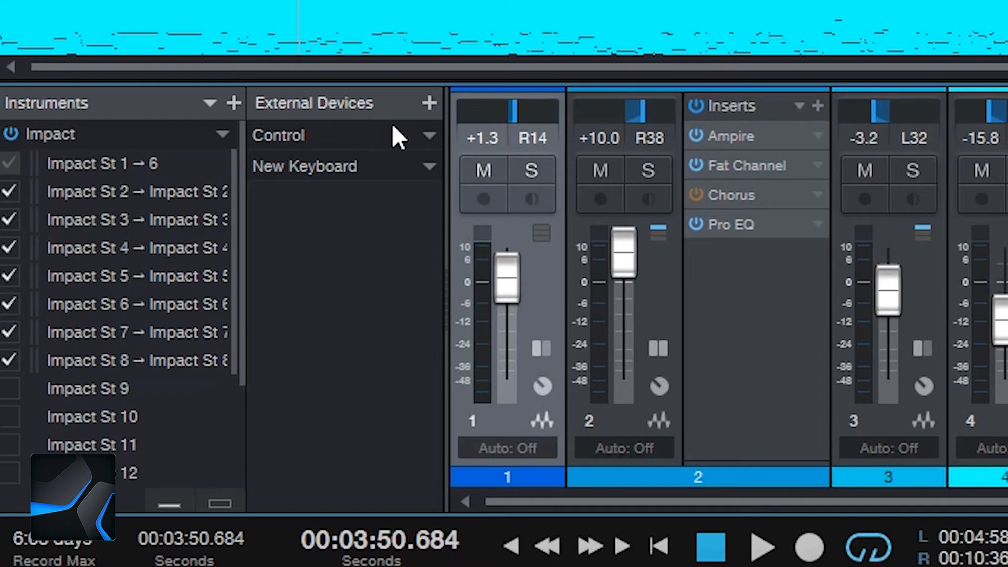
Step: Open the Control external device for editing and assign the Add Audio Track (mono) command to its F1 button
{"action": "left_click", "coordinate": [429, 136]}
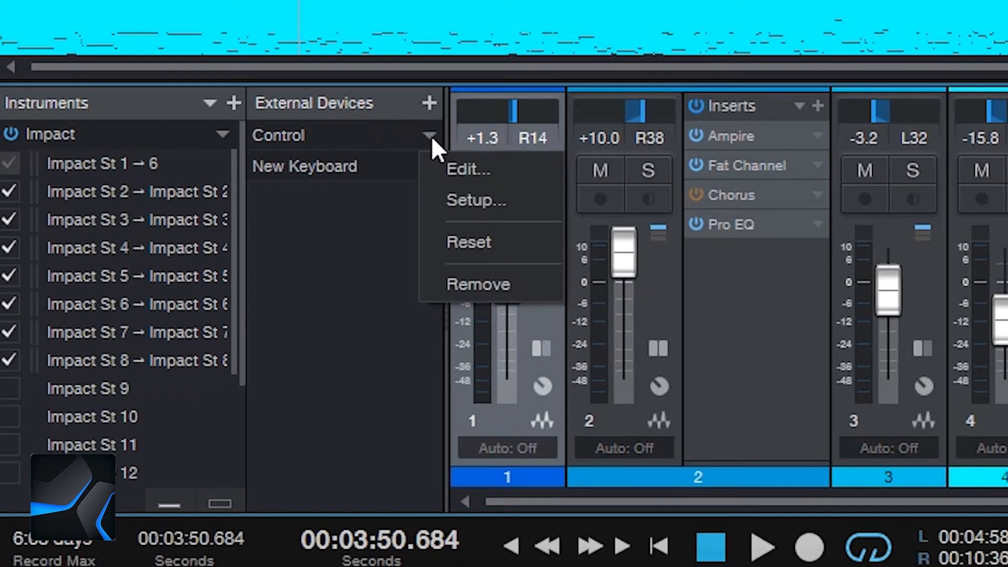
{"action": "left_click", "coordinate": [455, 163]}
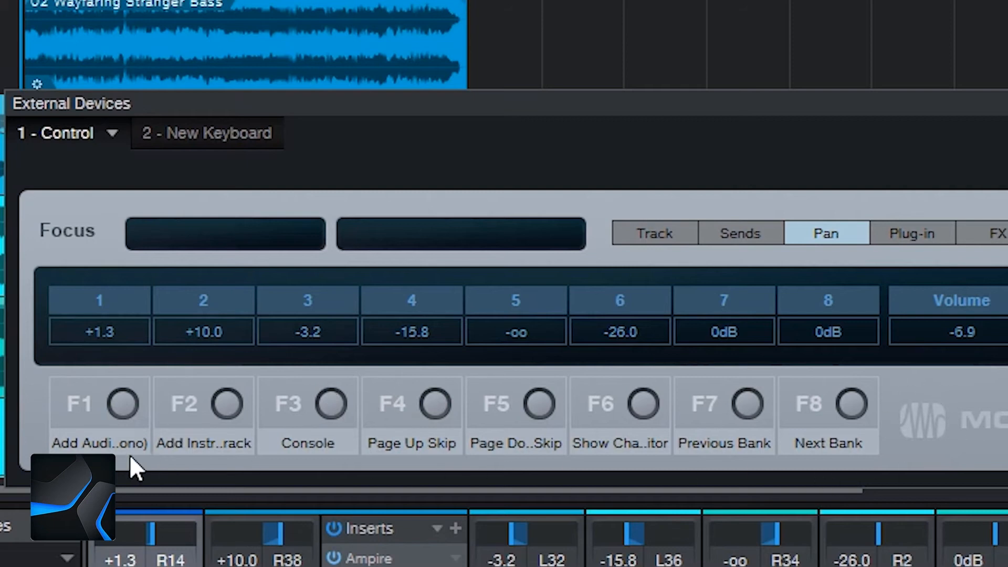
{"action": "right_click", "coordinate": [127, 411]}
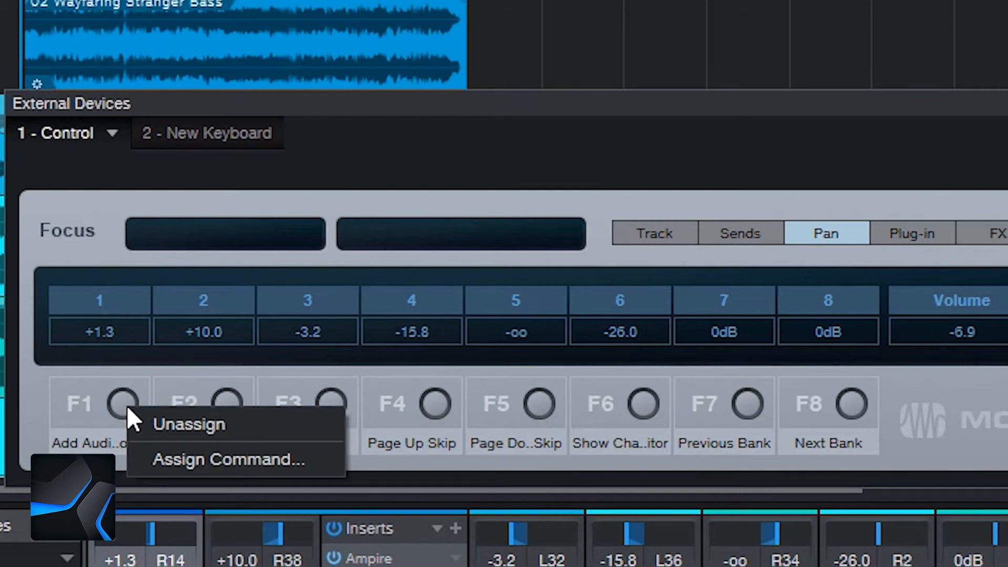
{"action": "left_click", "coordinate": [188, 465]}
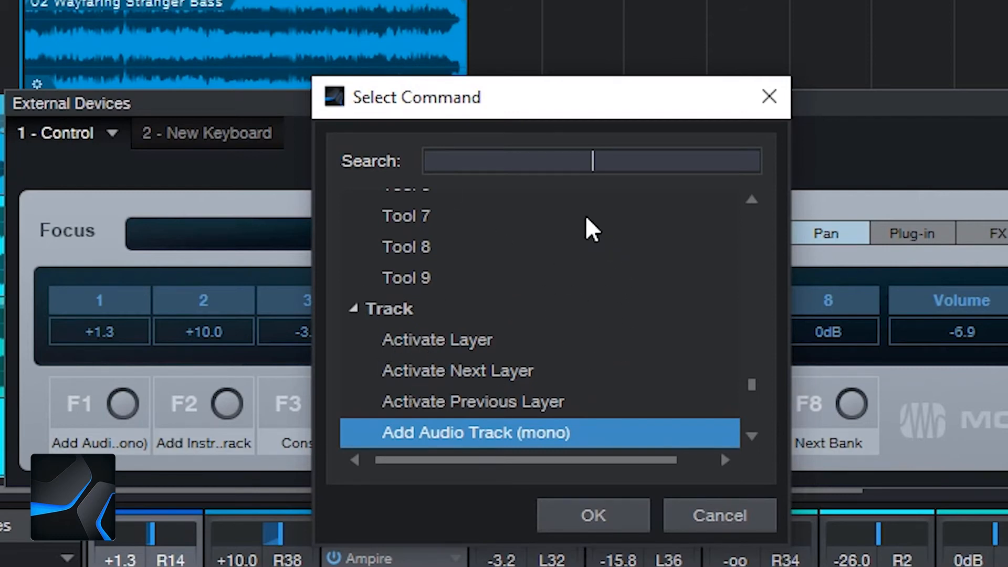
{"action": "type", "text": "add a"}
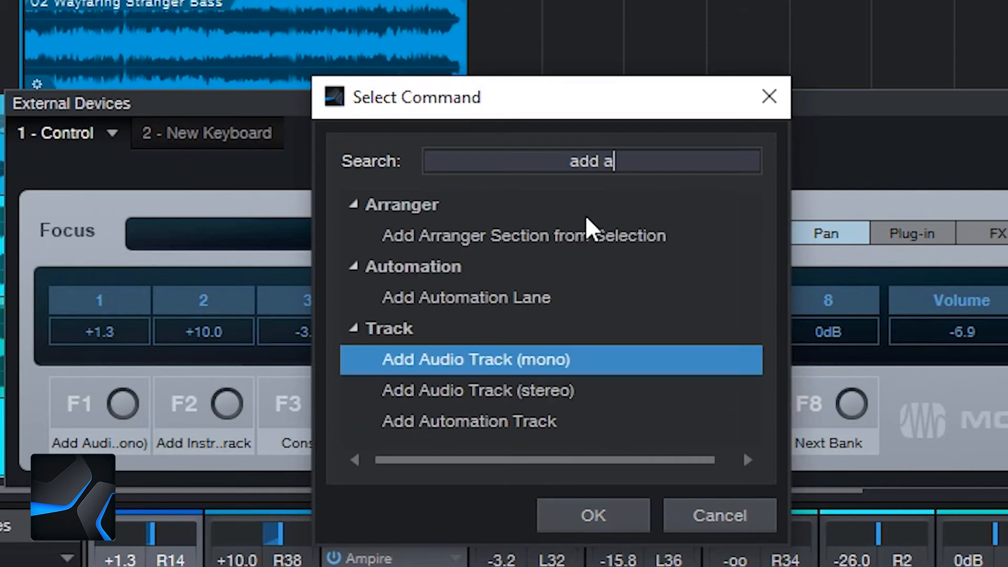
{"action": "type", "text": "ud"}
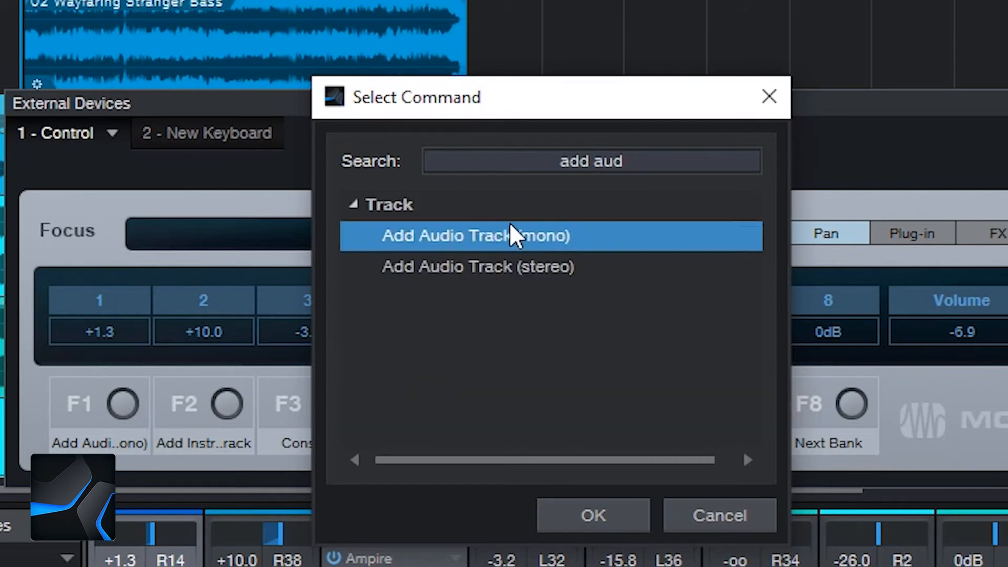
{"action": "left_click", "coordinate": [517, 242]}
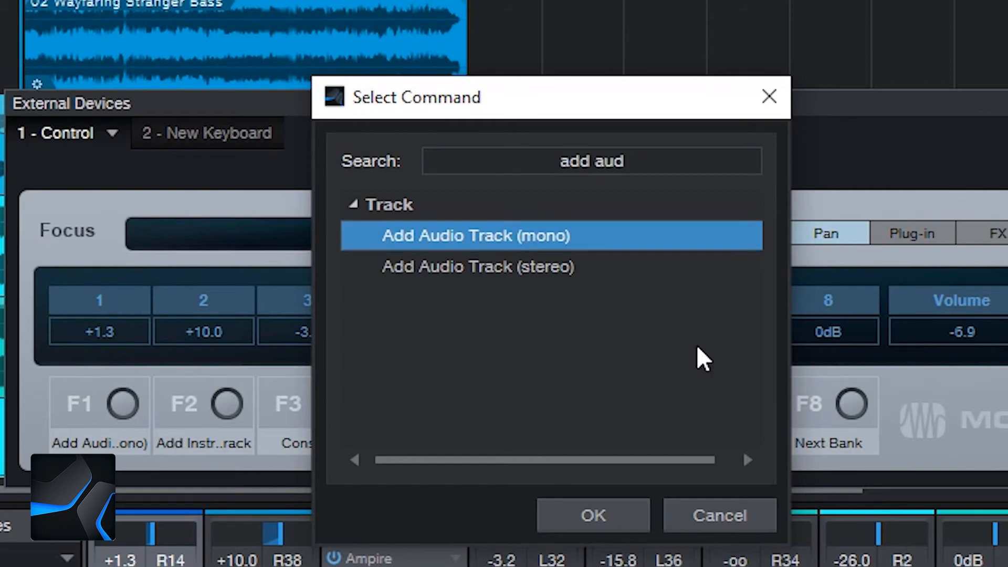
{"action": "double_click", "coordinate": [478, 240]}
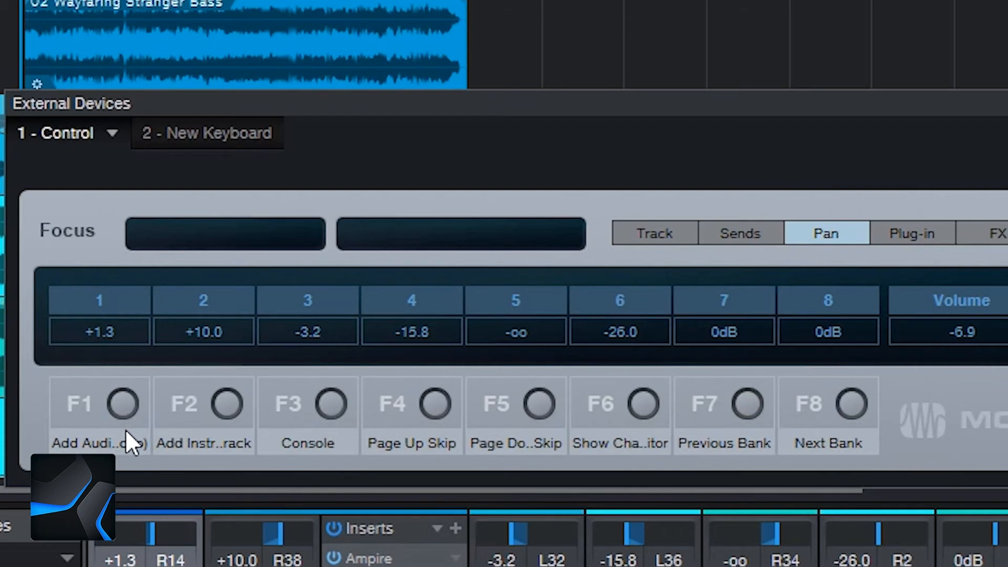
Step: Open the command assignment for the Control device's F2 button, and close the External Devices window
{"action": "right_click", "coordinate": [227, 402]}
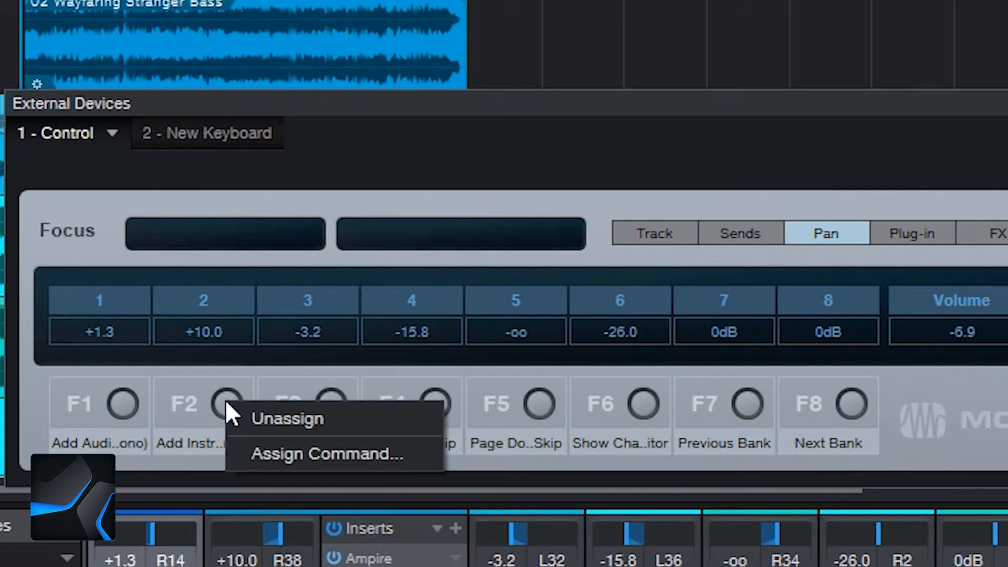
{"action": "left_click", "coordinate": [330, 454]}
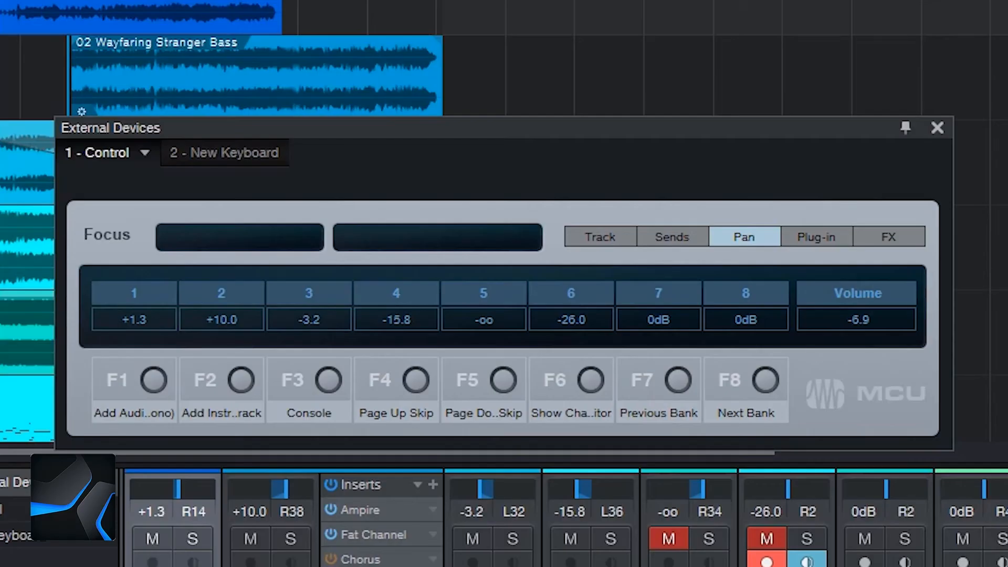
{"action": "left_click", "coordinate": [937, 128]}
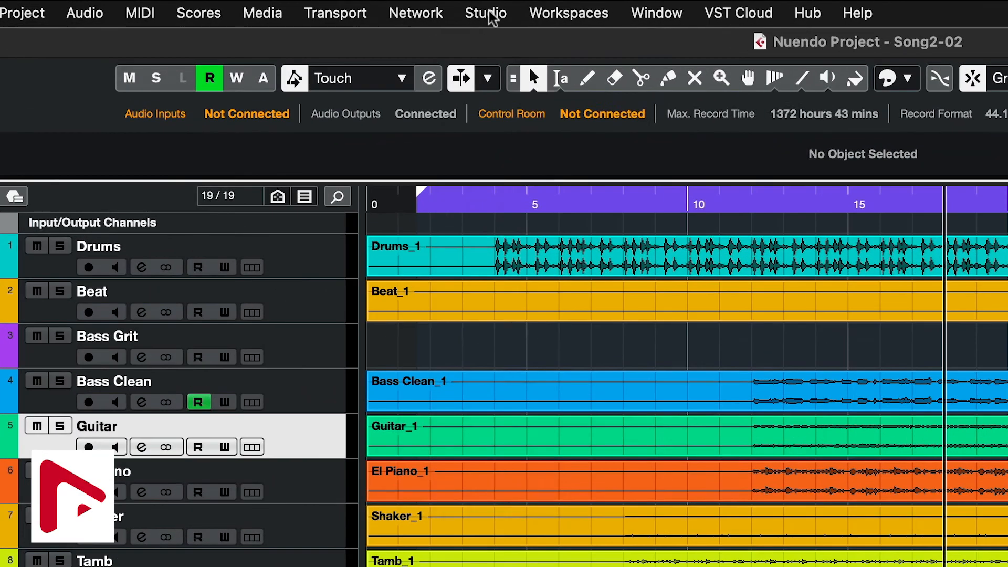
Step: Switch to Nuendo, make the Mackie2Daw and StreamDeck2DawTrack inputs visible in Studio Setup, and include StreamDeck2DawTrack in All MIDI Inputs
{"action": "left_click", "coordinate": [490, 14]}
{"action": "left_click", "coordinate": [508, 505]}
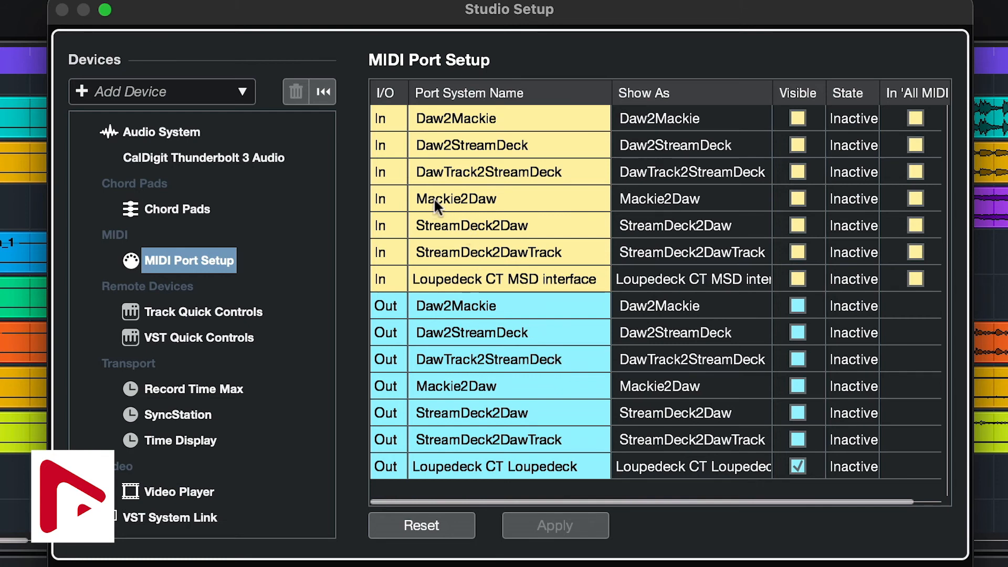
{"action": "left_click", "coordinate": [797, 199]}
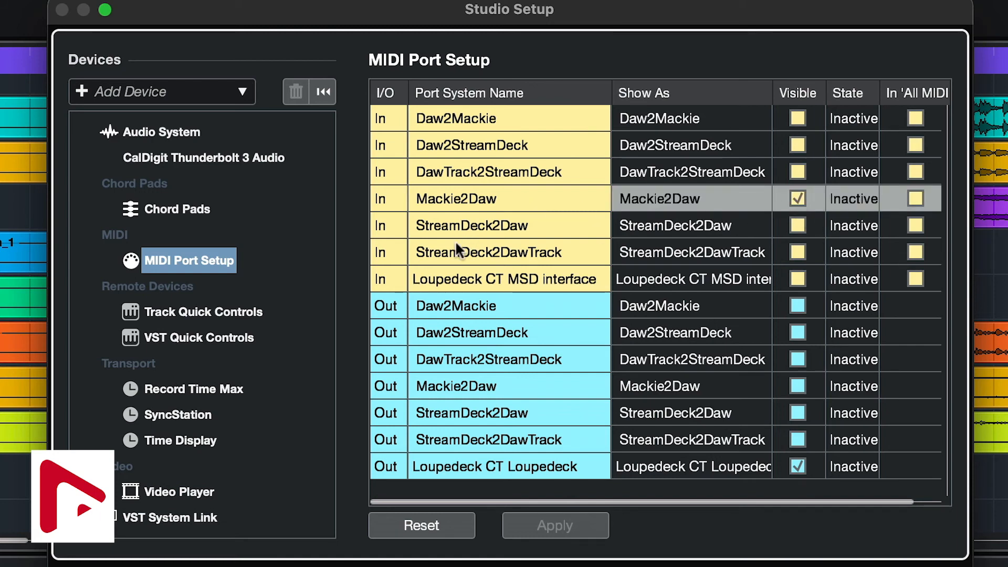
{"action": "left_click", "coordinate": [793, 252]}
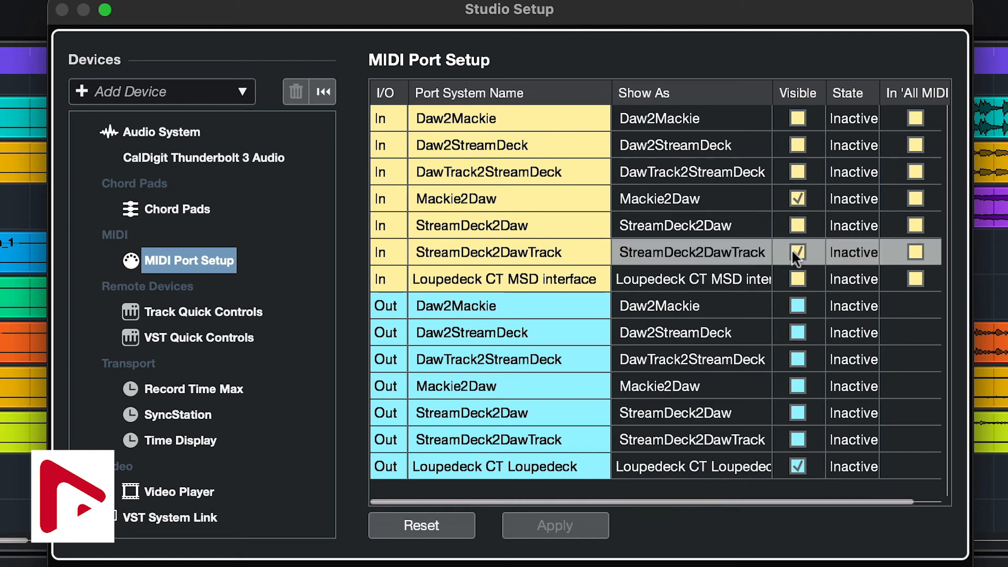
{"action": "left_click", "coordinate": [920, 248]}
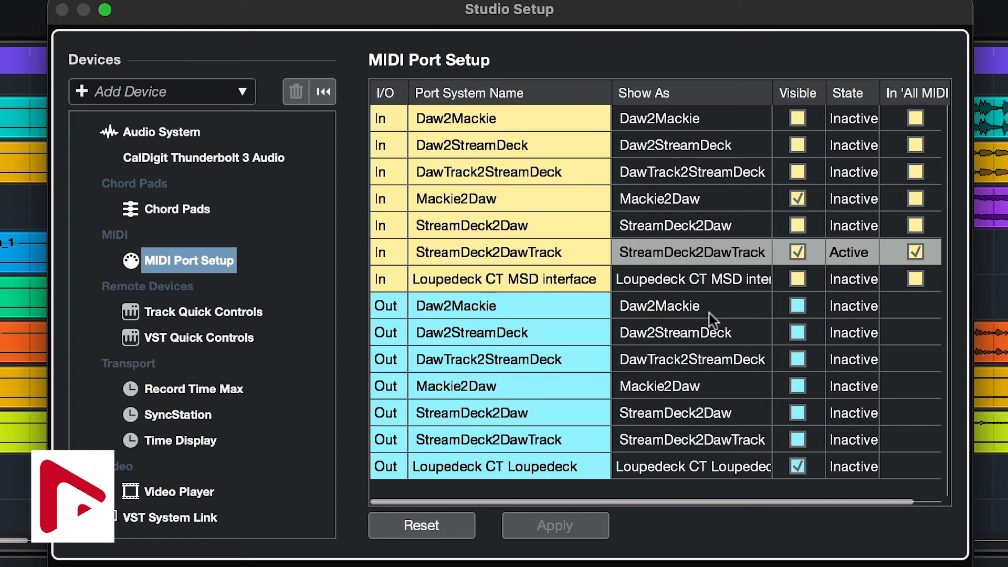
Step: Make the Daw2Mackie and DawTrack2StreamDeck output ports visible in the MIDI port setup
{"action": "left_click", "coordinate": [798, 305]}
{"action": "left_click", "coordinate": [798, 303]}
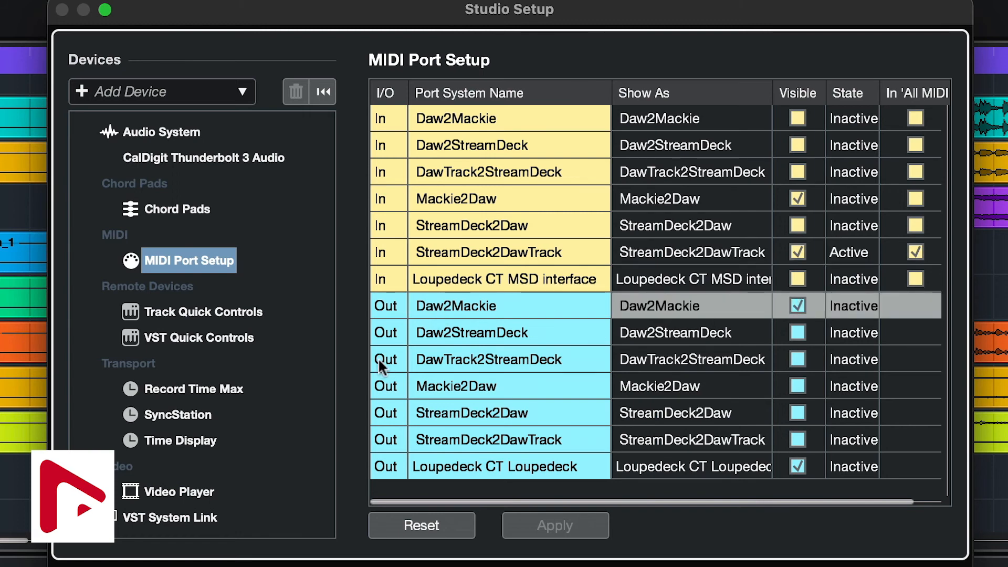
{"action": "left_click", "coordinate": [798, 358]}
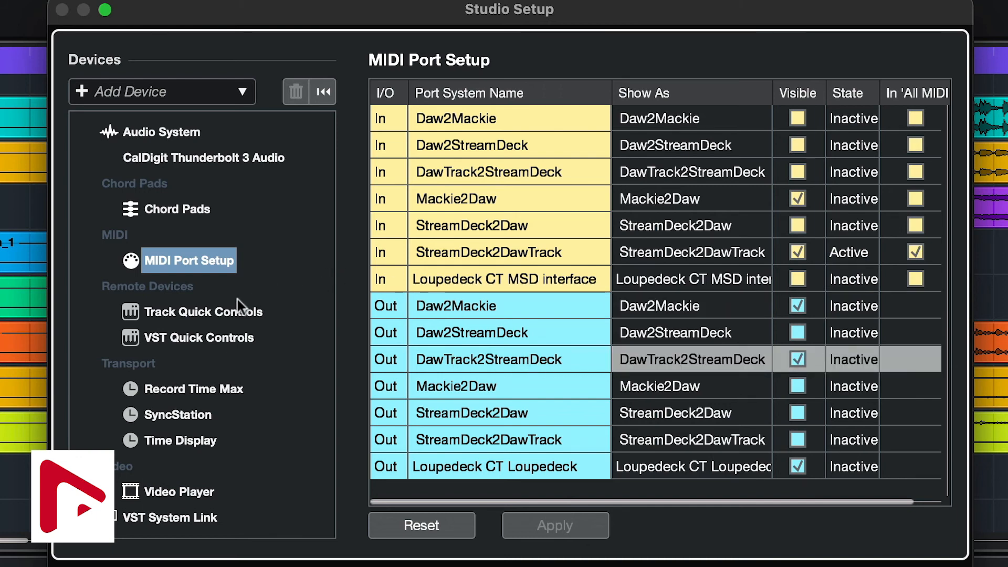
Step: Add a Mackie Control remote device with Mackie2Daw as its MIDI input and Daw2Mackie as its MIDI output
{"action": "left_click", "coordinate": [209, 95]}
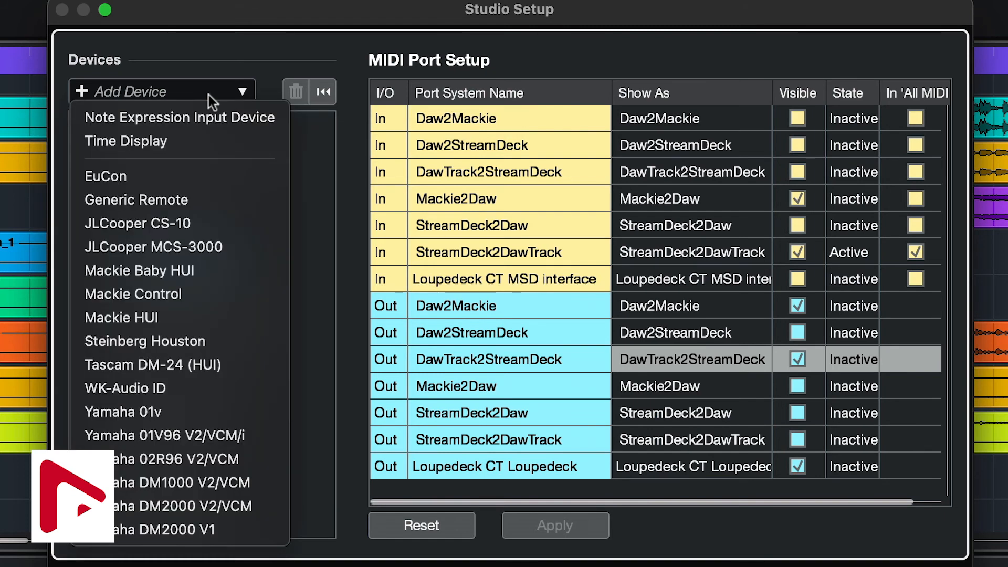
{"action": "left_click", "coordinate": [187, 288]}
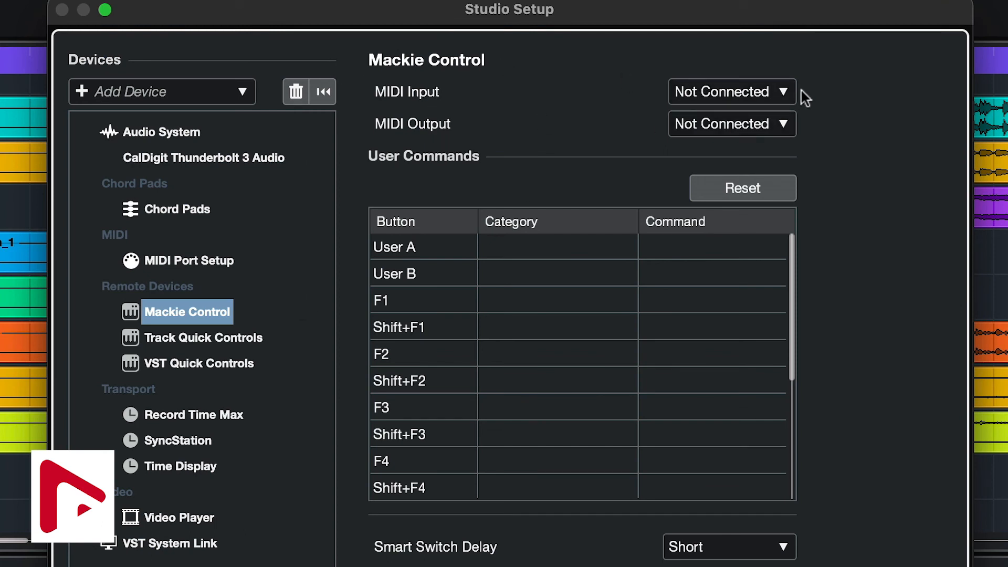
{"action": "left_click", "coordinate": [744, 90]}
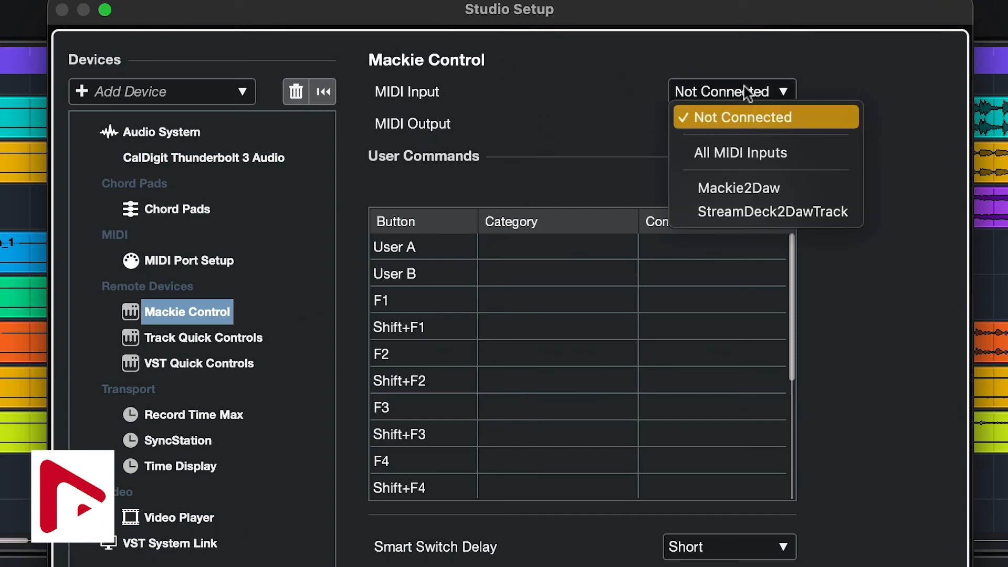
{"action": "left_click", "coordinate": [762, 187]}
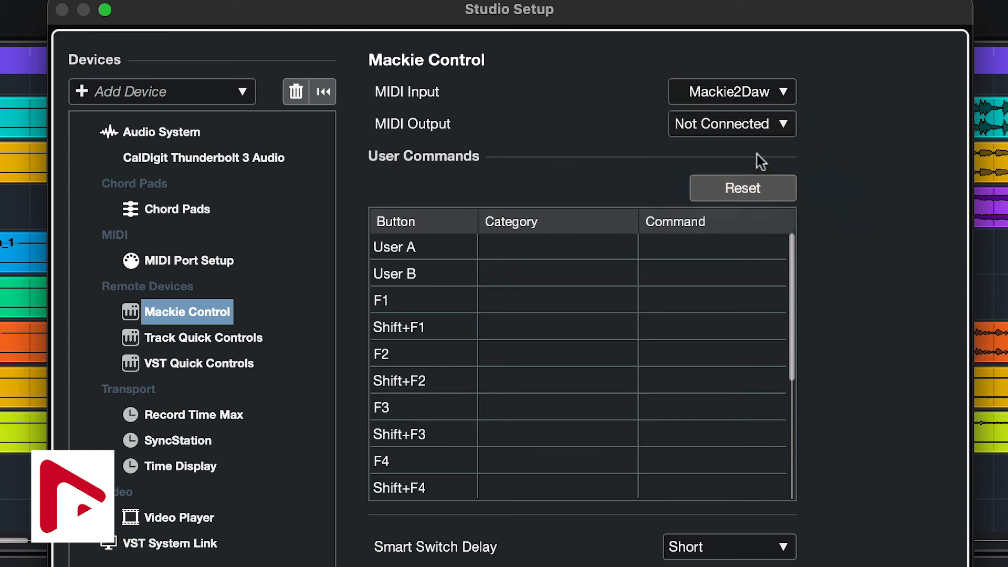
{"action": "left_click", "coordinate": [742, 120]}
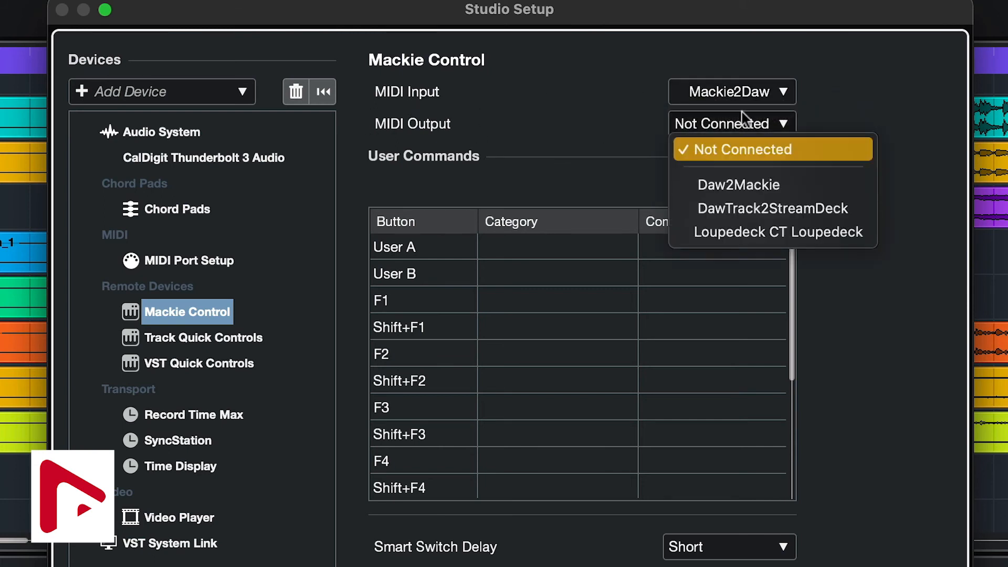
{"action": "left_click", "coordinate": [754, 185]}
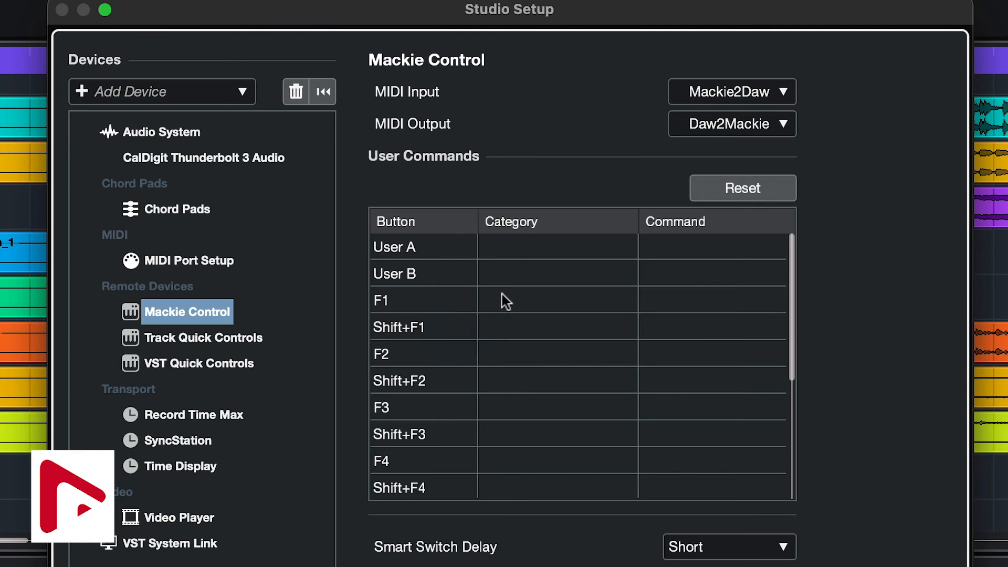
Step: Assign the Add Track category and its Audio Mono command to F1 in the Mackie Control user commands
{"action": "left_click", "coordinate": [529, 294]}
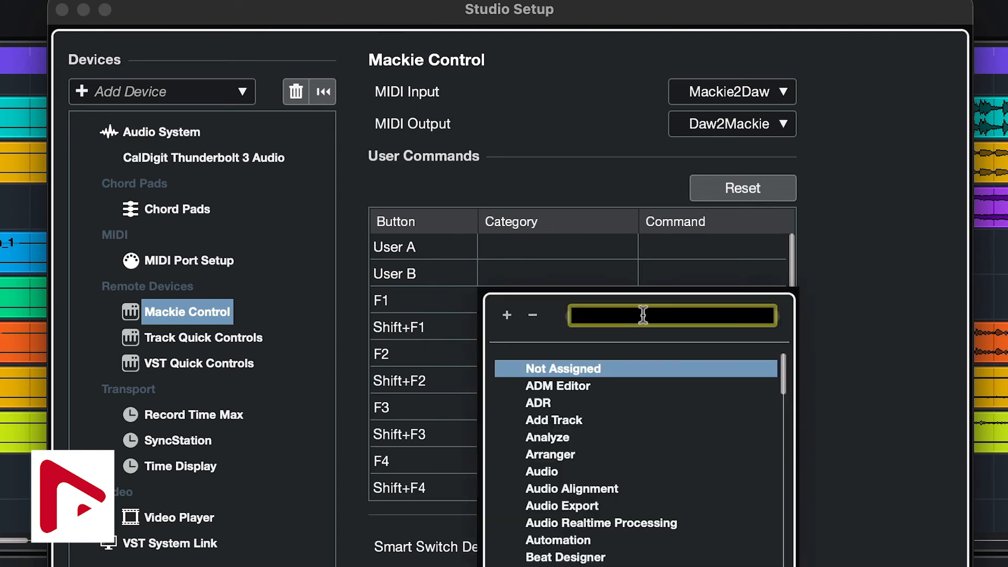
{"action": "double_click", "coordinate": [601, 423]}
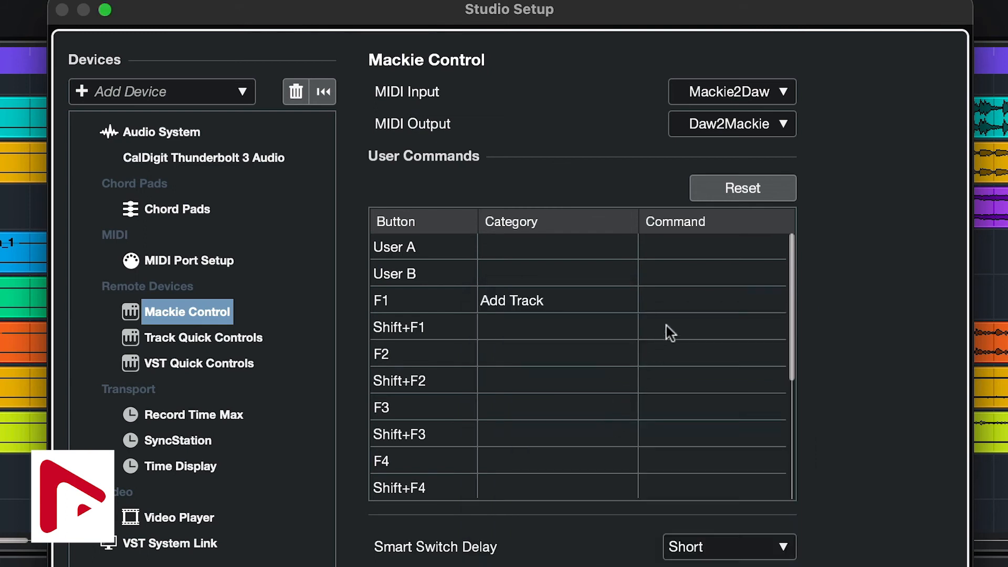
{"action": "left_click", "coordinate": [684, 306]}
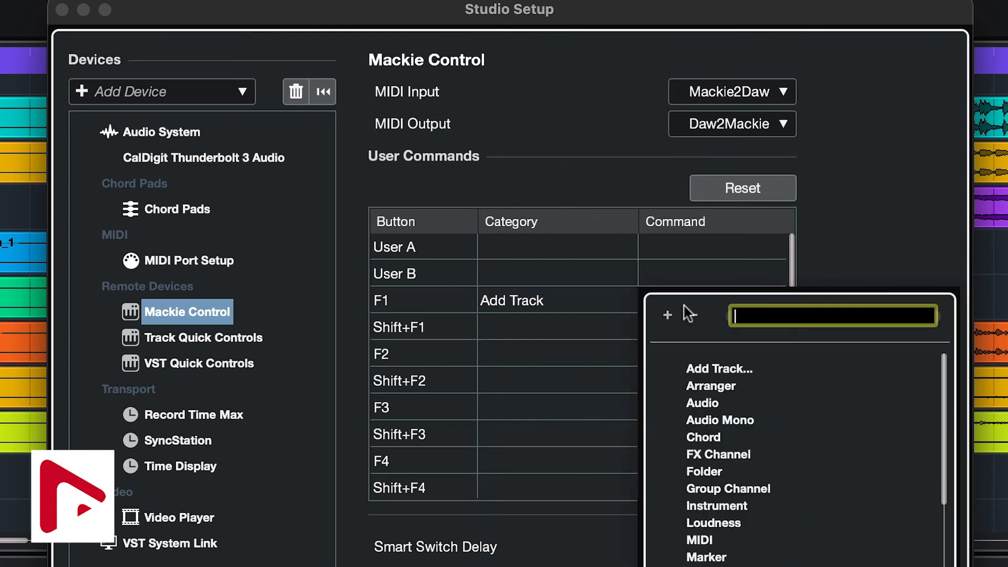
{"action": "double_click", "coordinate": [706, 419]}
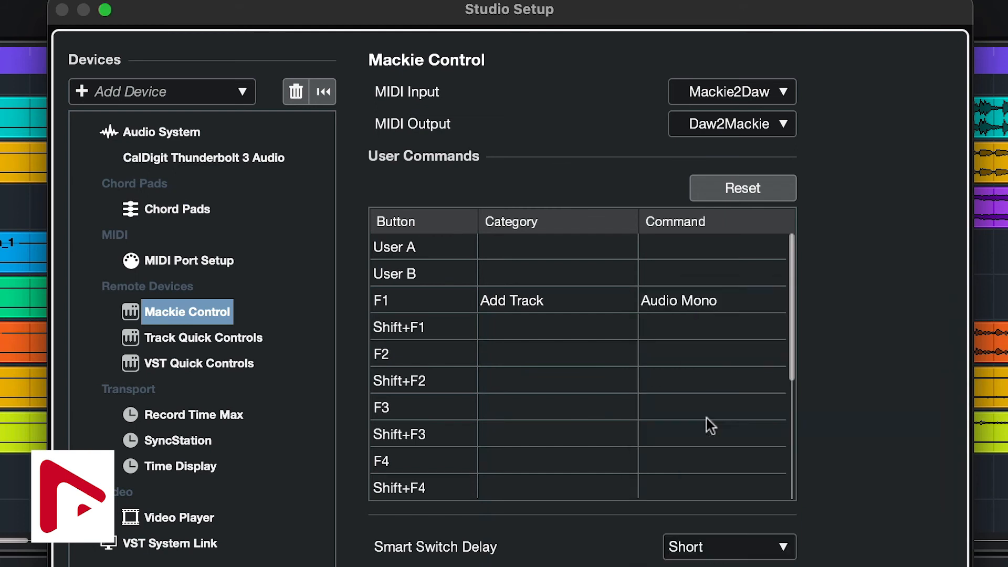
Step: Assign the Add Track category and its Instrument command to F2 in the user commands
{"action": "left_click", "coordinate": [498, 360]}
{"action": "left_click", "coordinate": [595, 471]}
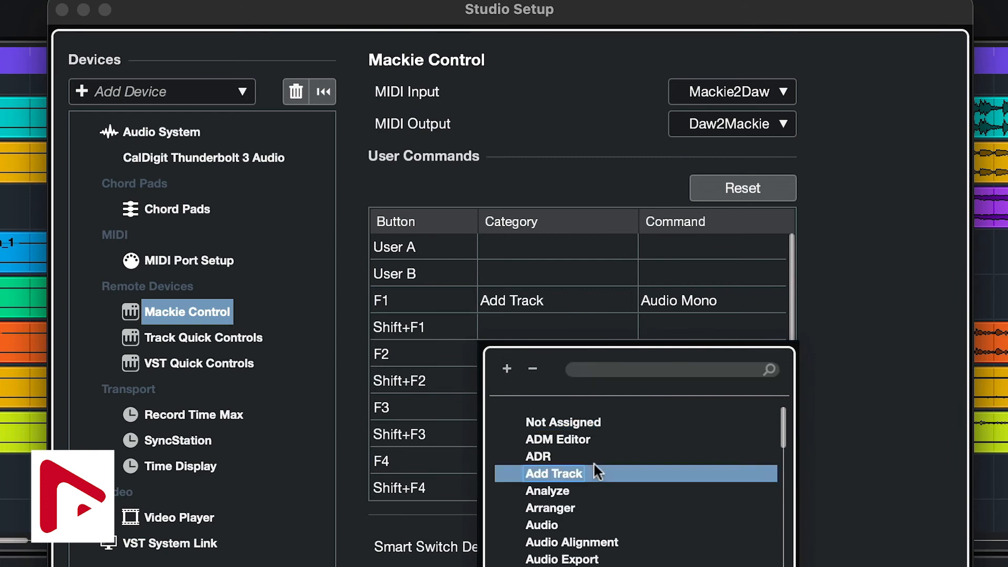
{"action": "double_click", "coordinate": [596, 471]}
{"action": "left_click", "coordinate": [681, 363]}
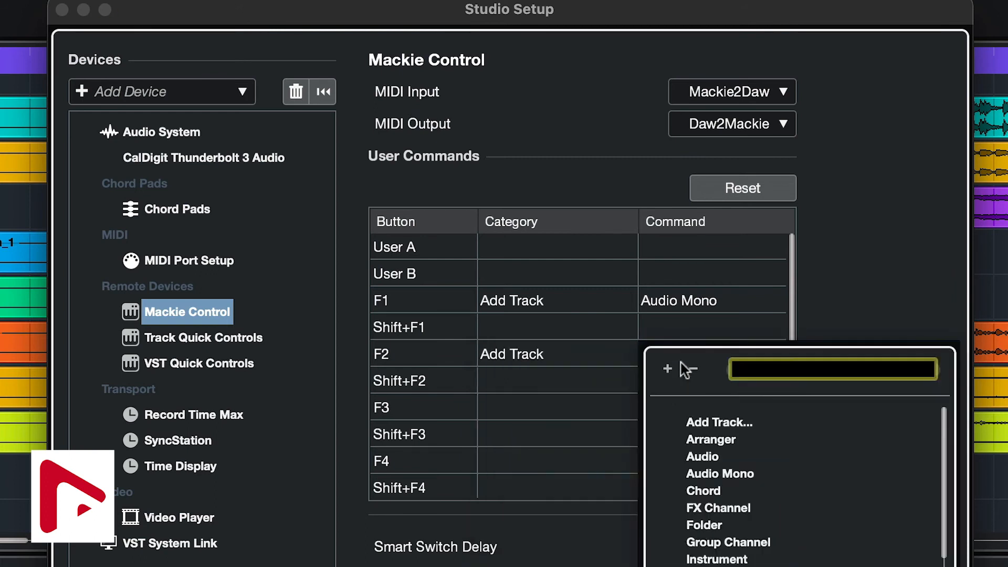
{"action": "left_click", "coordinate": [751, 558]}
{"action": "double_click", "coordinate": [751, 558]}
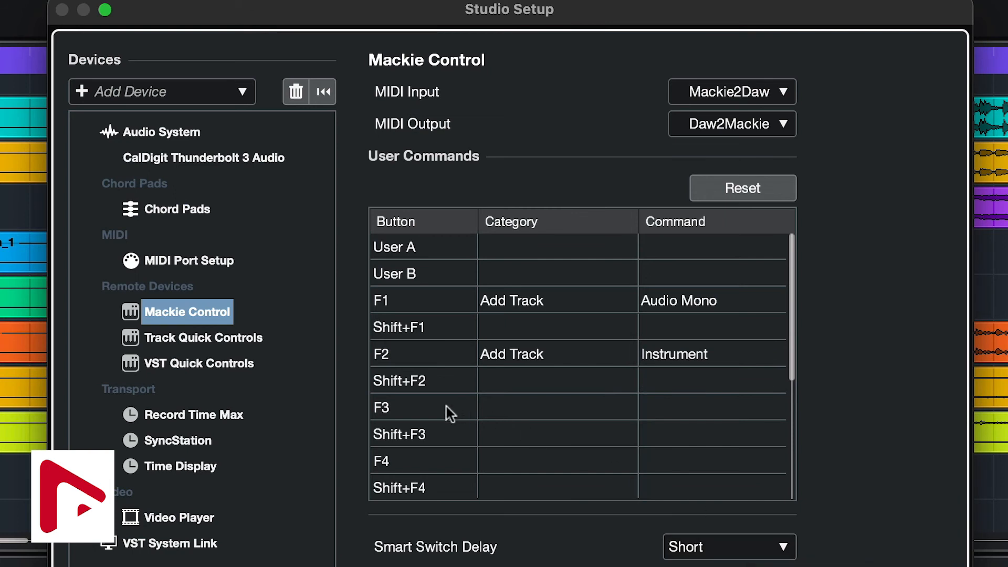
Step: Assign the Transport category and its Activate Metronome command to F3 in the user commands
{"action": "left_click", "coordinate": [503, 406]}
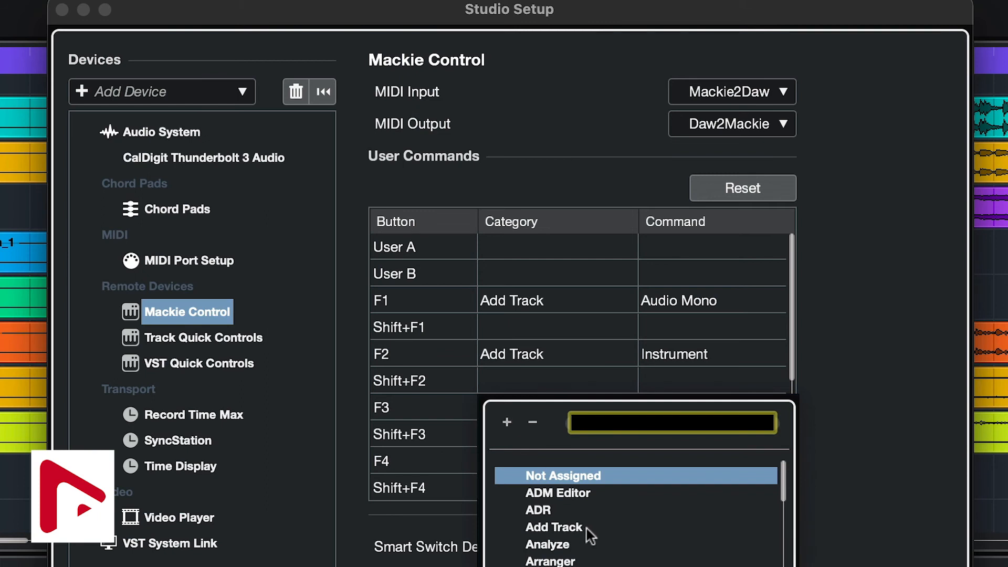
{"action": "scroll", "coordinate": [589, 530], "scroll_direction": "down", "scroll_amount": 15}
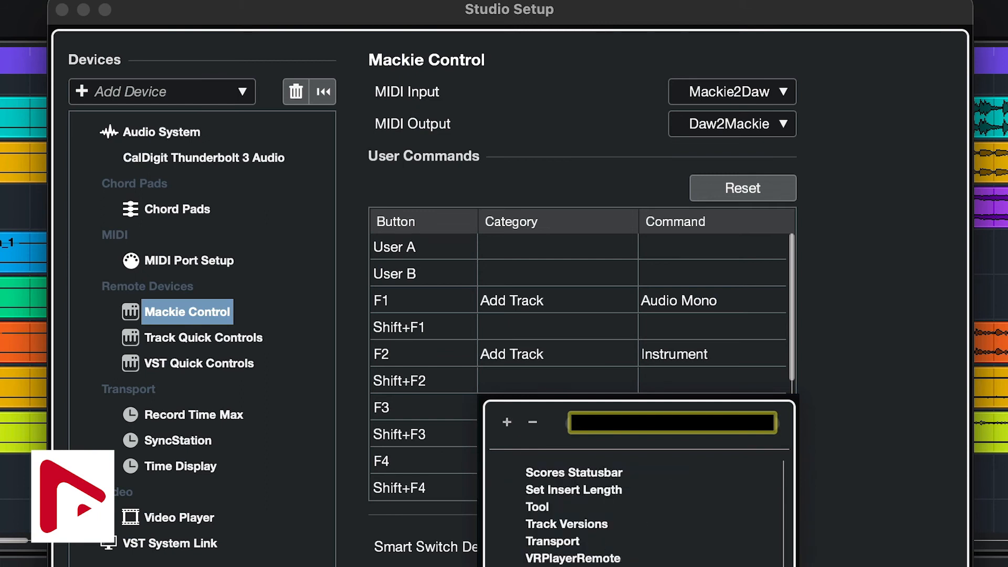
{"action": "left_click", "coordinate": [579, 540]}
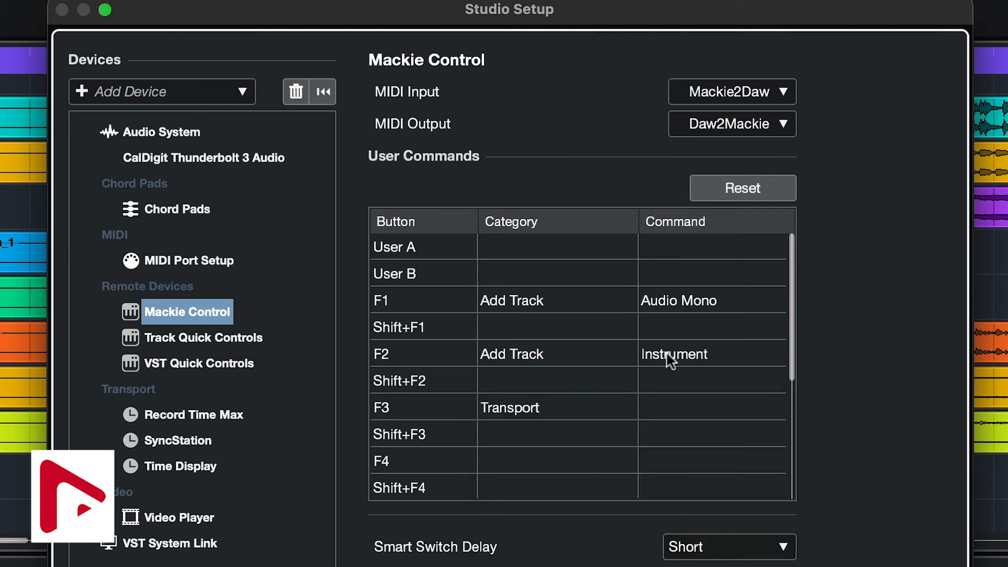
{"action": "left_click", "coordinate": [685, 399]}
{"action": "left_click", "coordinate": [737, 476]}
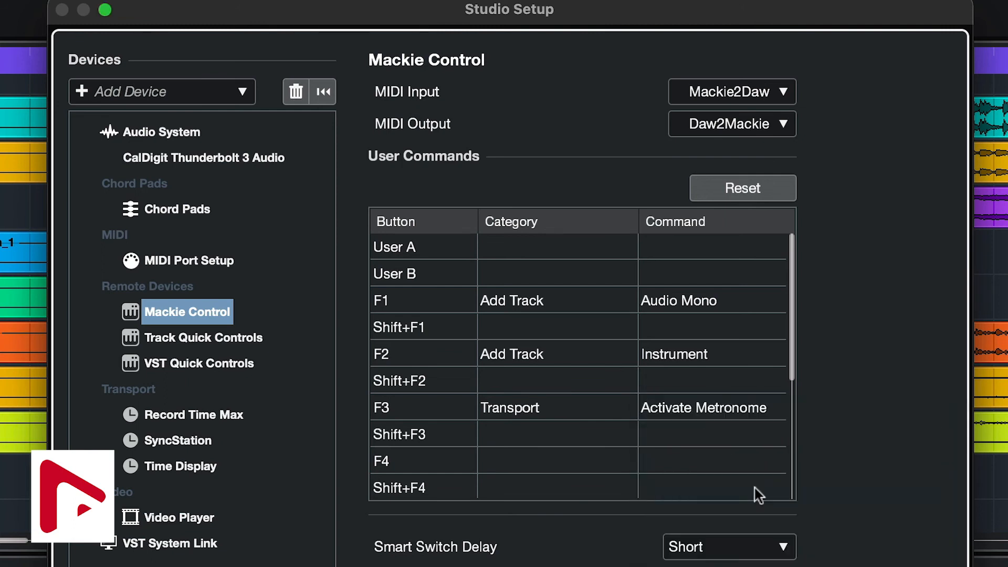
{"action": "scroll", "coordinate": [595, 419], "scroll_direction": "down", "scroll_amount": 3}
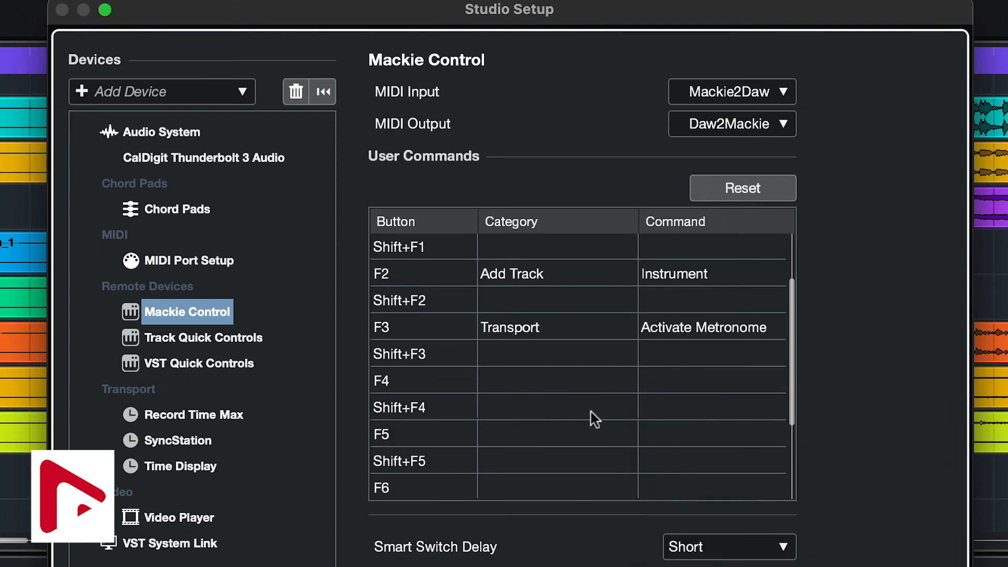
Step: Assign the Project category and its Select Track: Prev command to F4 in the Mackie Control user commands
{"action": "left_click", "coordinate": [508, 386]}
{"action": "scroll", "coordinate": [601, 536], "scroll_direction": "down", "scroll_amount": 10}
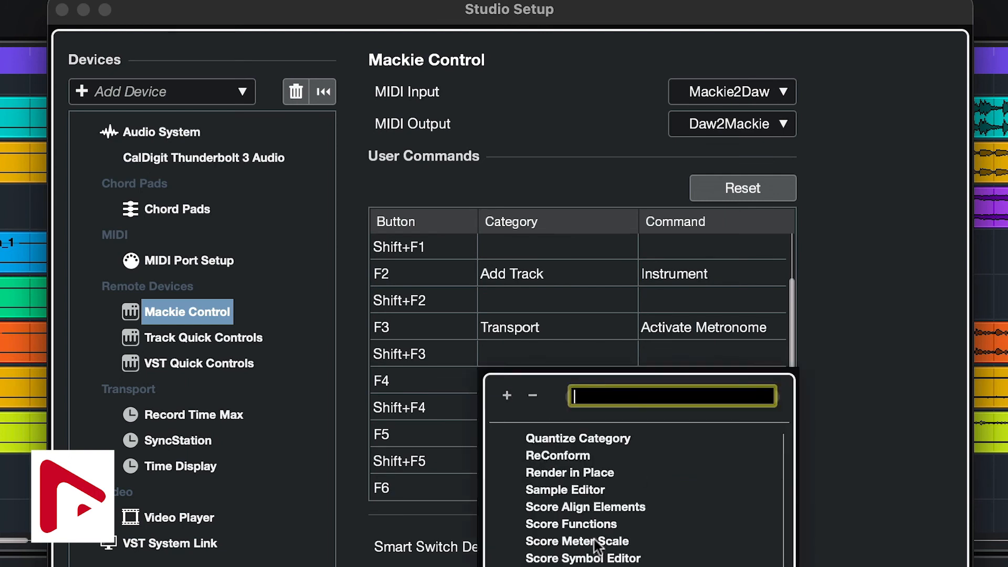
{"action": "scroll", "coordinate": [597, 546], "scroll_direction": "down", "scroll_amount": 3}
{"action": "scroll", "coordinate": [599, 545], "scroll_direction": "up", "scroll_amount": 7}
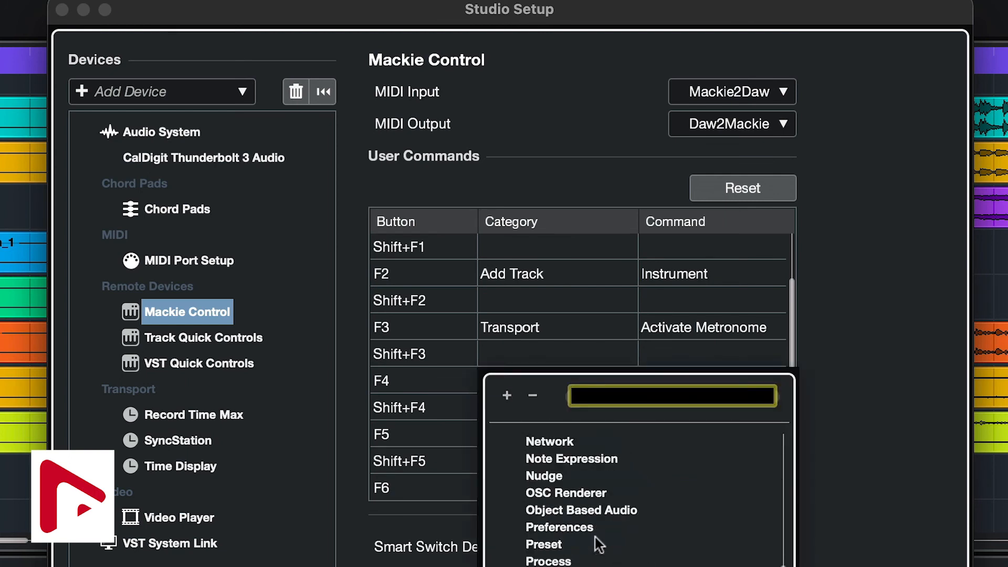
{"action": "left_click", "coordinate": [596, 566]}
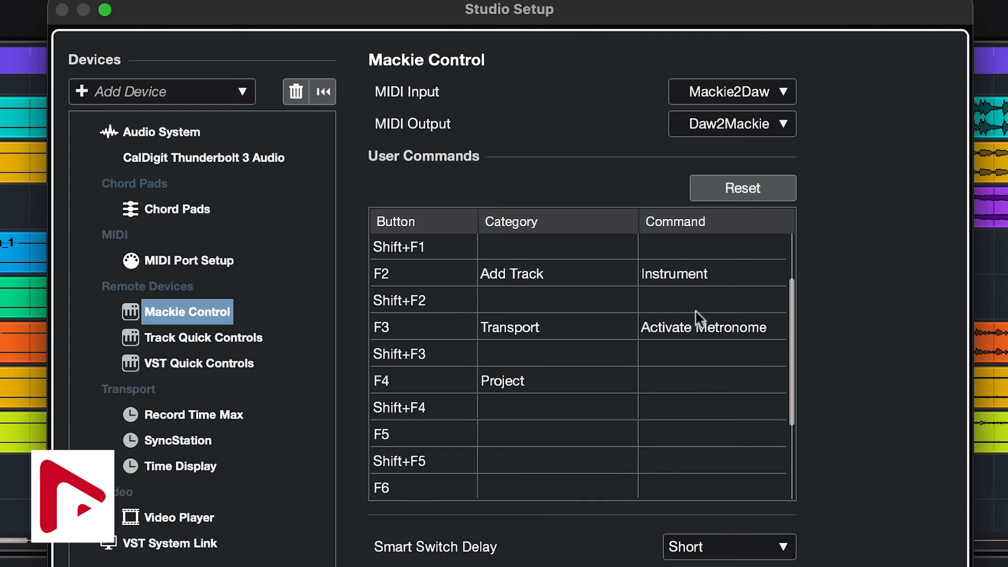
{"action": "left_click", "coordinate": [680, 373]}
{"action": "scroll", "coordinate": [735, 487], "scroll_direction": "down", "scroll_amount": 15}
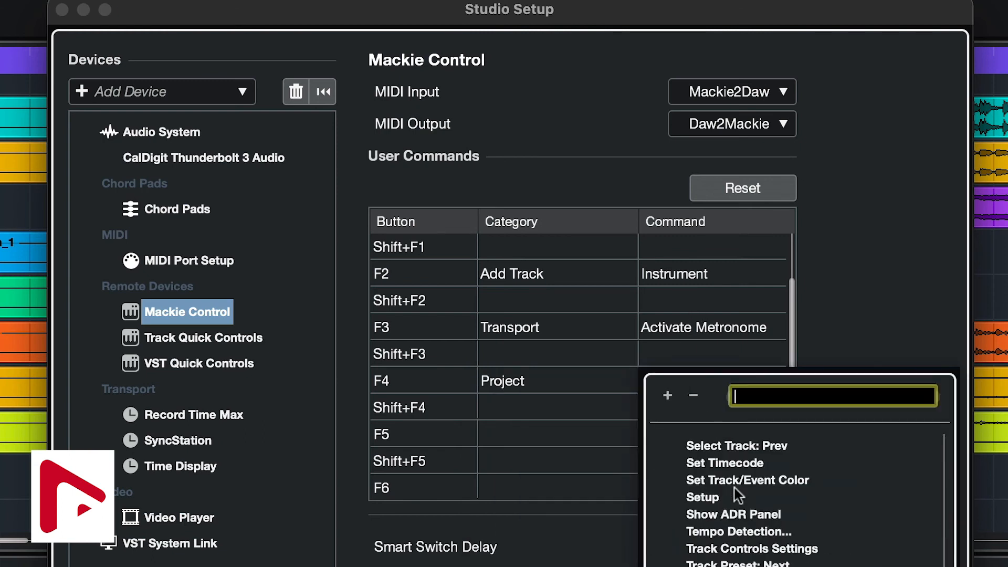
{"action": "scroll", "coordinate": [735, 490], "scroll_direction": "up", "scroll_amount": 3}
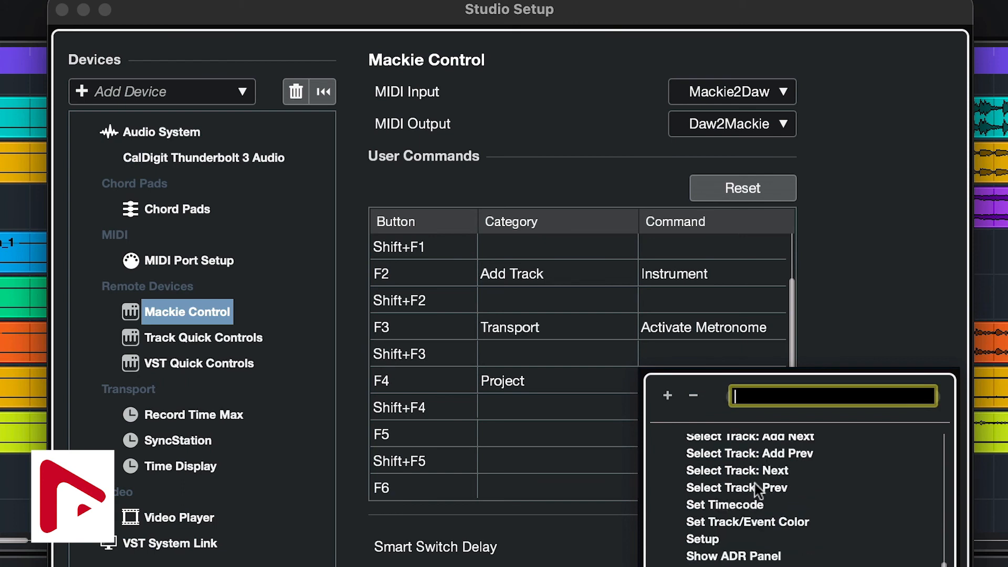
{"action": "left_click", "coordinate": [756, 488]}
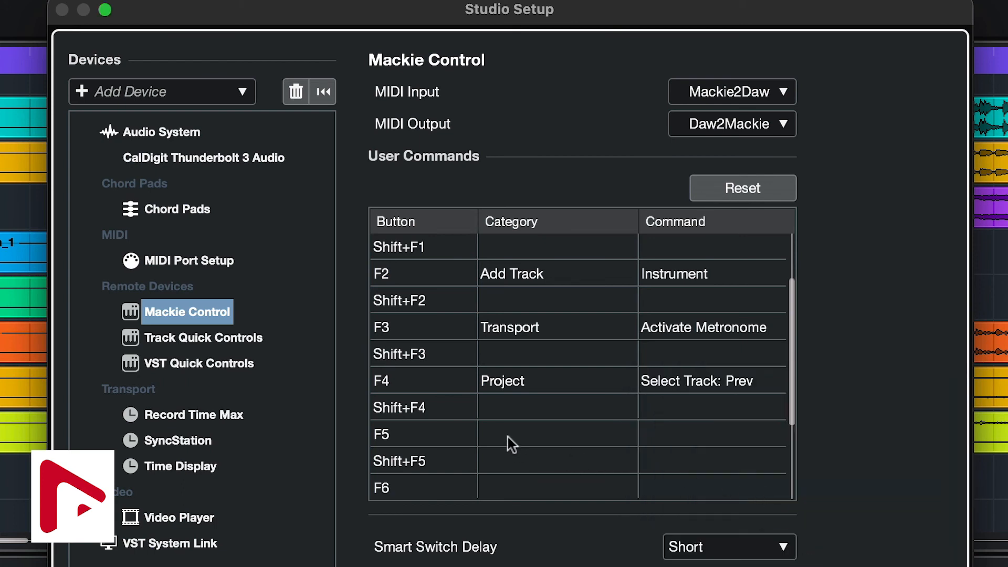
Step: Assign the Project category and its Select Track: Next command to F5, and accept the Studio Setup changes
{"action": "left_click", "coordinate": [523, 429]}
{"action": "scroll", "coordinate": [630, 525], "scroll_direction": "down", "scroll_amount": 15}
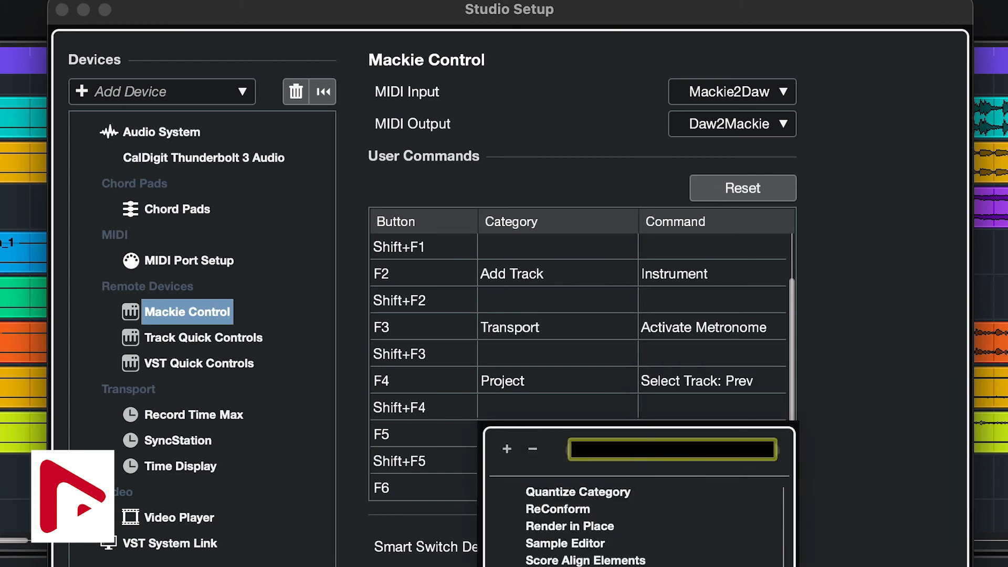
{"action": "scroll", "coordinate": [630, 525], "scroll_direction": "up", "scroll_amount": 5}
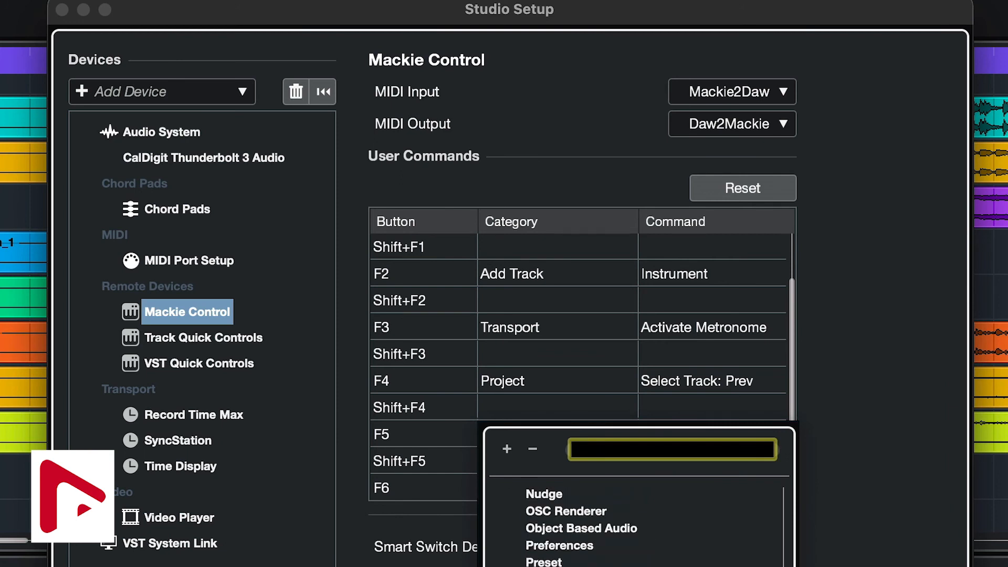
{"action": "left_click", "coordinate": [578, 565]}
{"action": "left_click", "coordinate": [673, 433]}
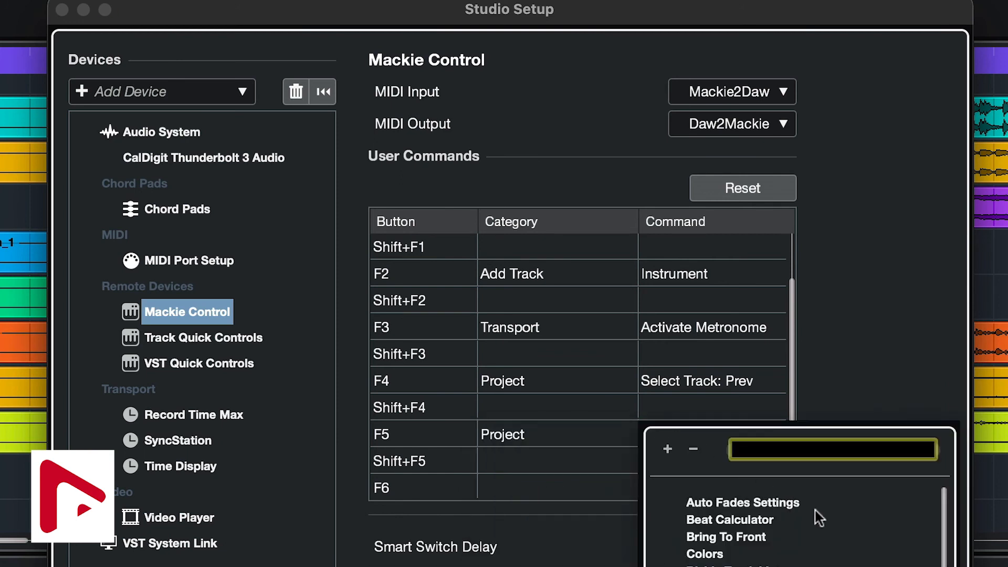
{"action": "scroll", "coordinate": [815, 511], "scroll_direction": "down", "scroll_amount": 15}
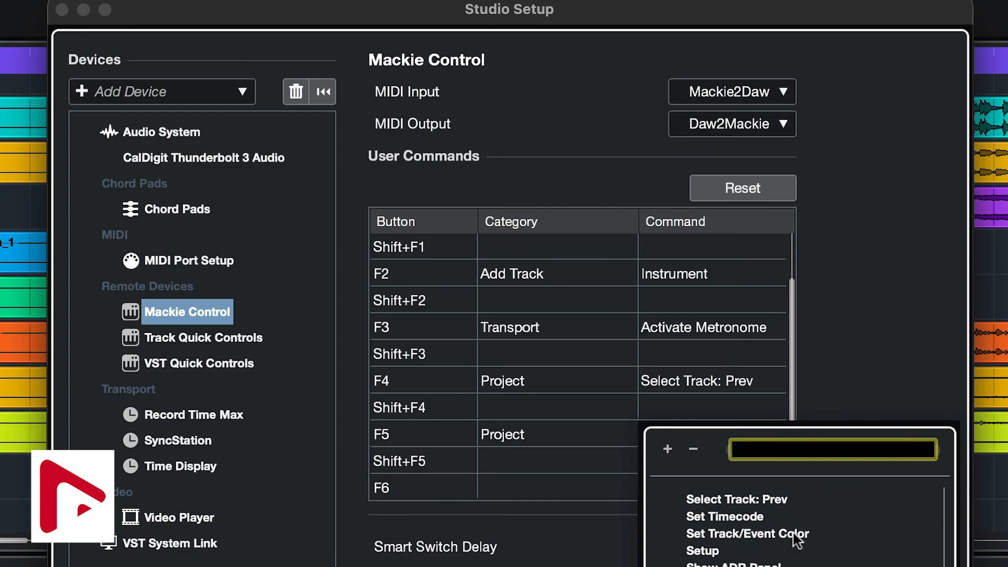
{"action": "scroll", "coordinate": [793, 533], "scroll_direction": "up", "scroll_amount": 1}
{"action": "left_click", "coordinate": [751, 503]}
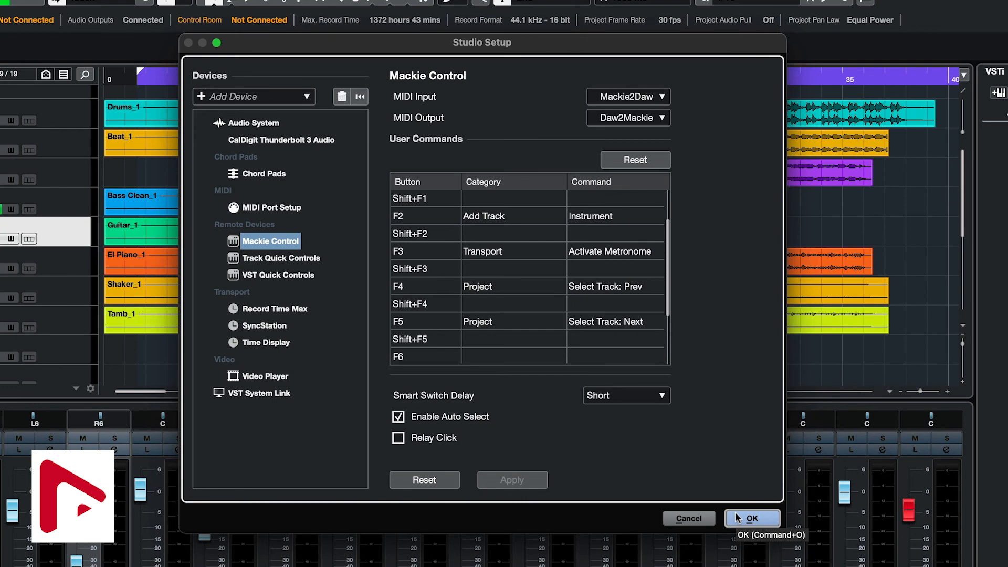
{"action": "left_click", "coordinate": [738, 519]}
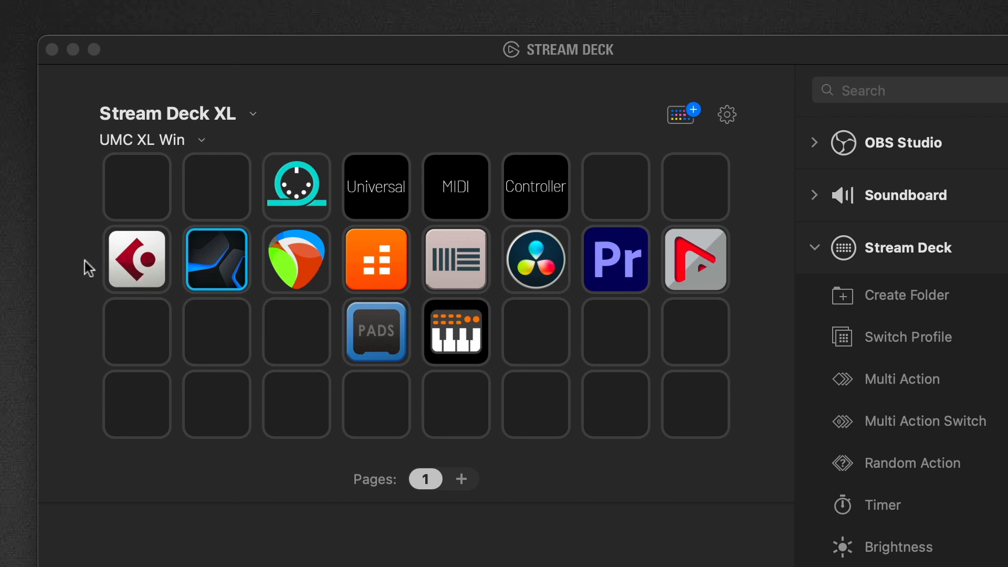
Step: In the Stream Deck app, view the Cubase and Studio One folders of the UMC XL Win profile and return to the main page
{"action": "double_click", "coordinate": [126, 262]}
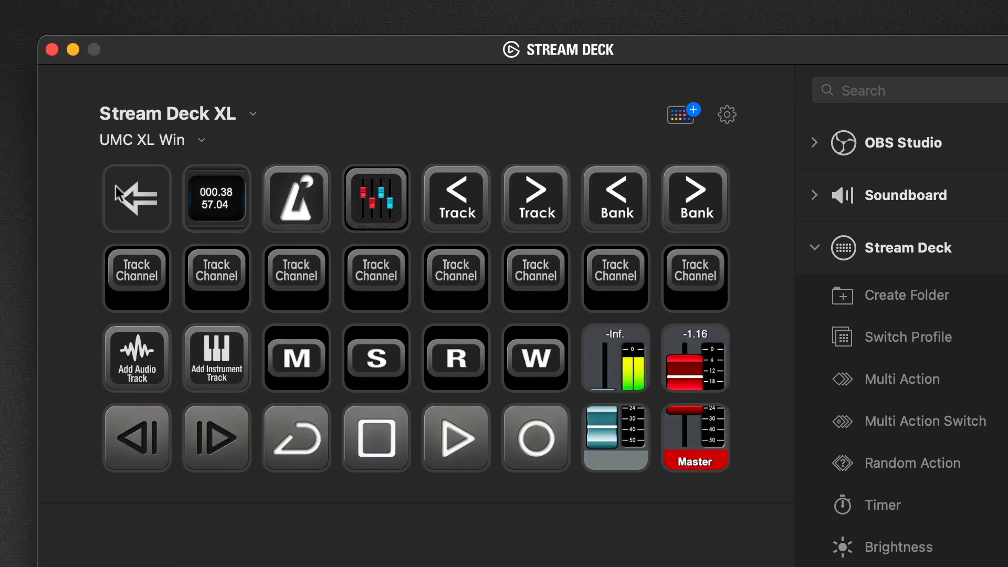
{"action": "left_click", "coordinate": [115, 187]}
{"action": "double_click", "coordinate": [215, 252]}
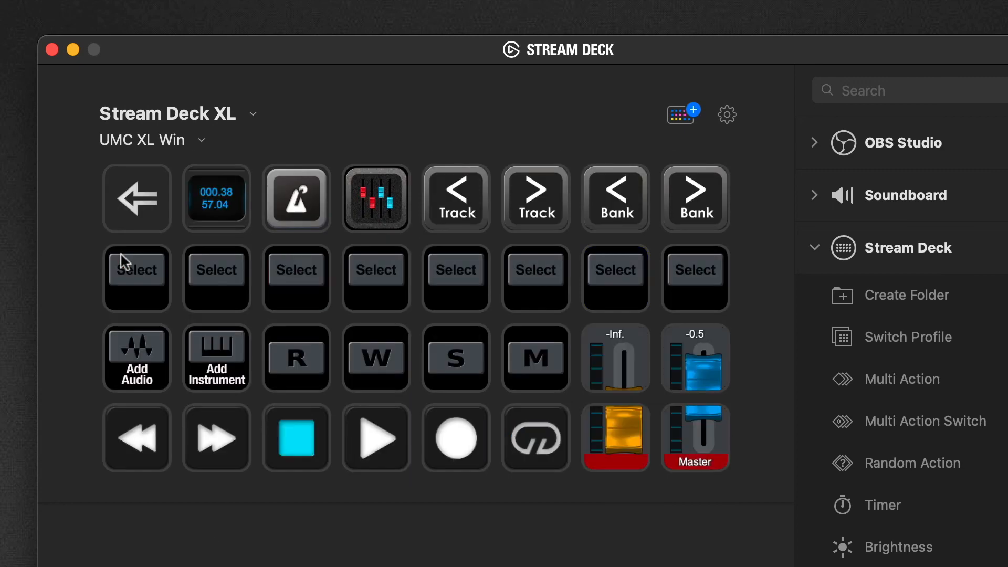
{"action": "double_click", "coordinate": [128, 209]}
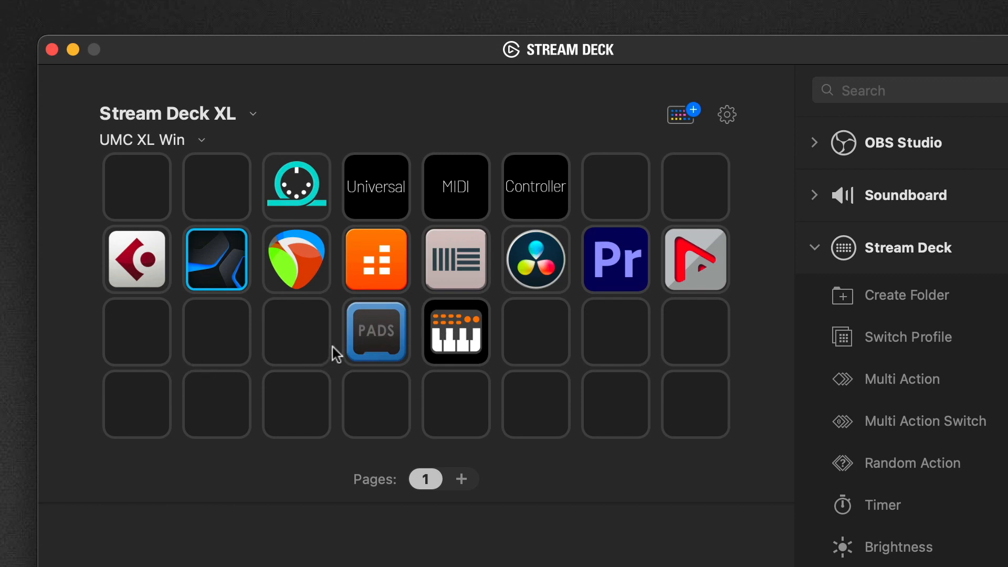
Step: View the Pads folder's layout, return to the main page, and open the keyboard folder's Articulation Dynamics page
{"action": "left_click", "coordinate": [387, 332]}
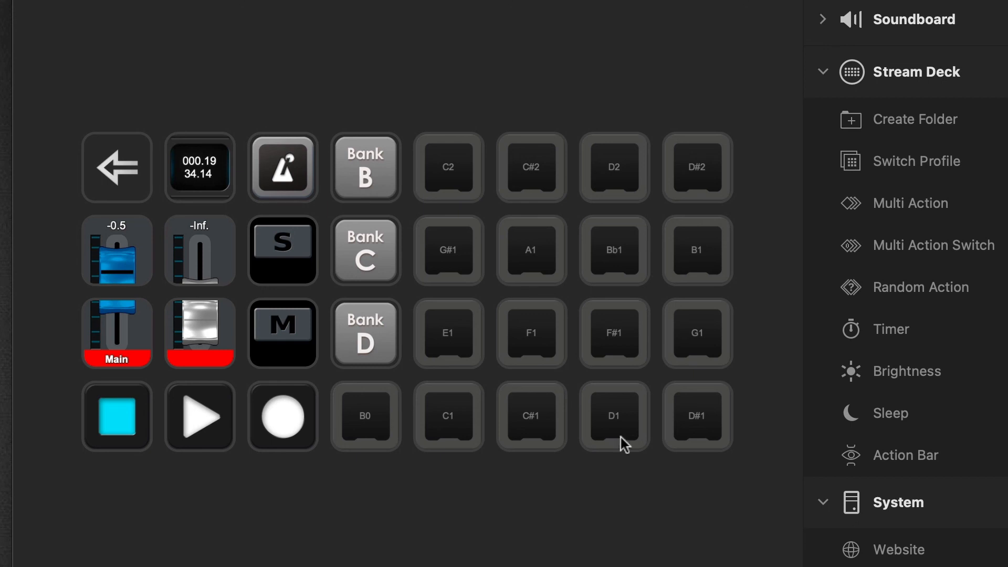
{"action": "double_click", "coordinate": [118, 165]}
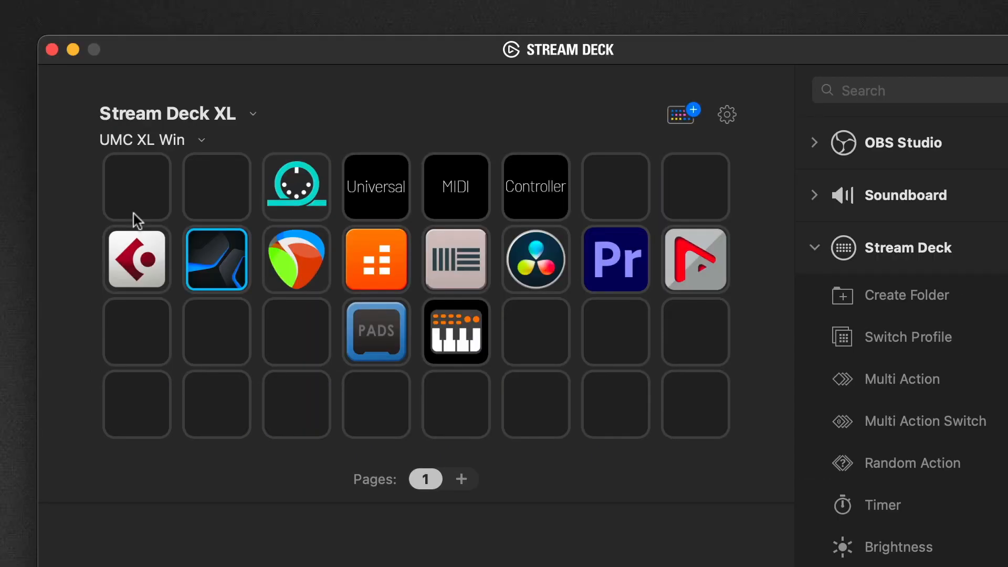
{"action": "double_click", "coordinate": [465, 326]}
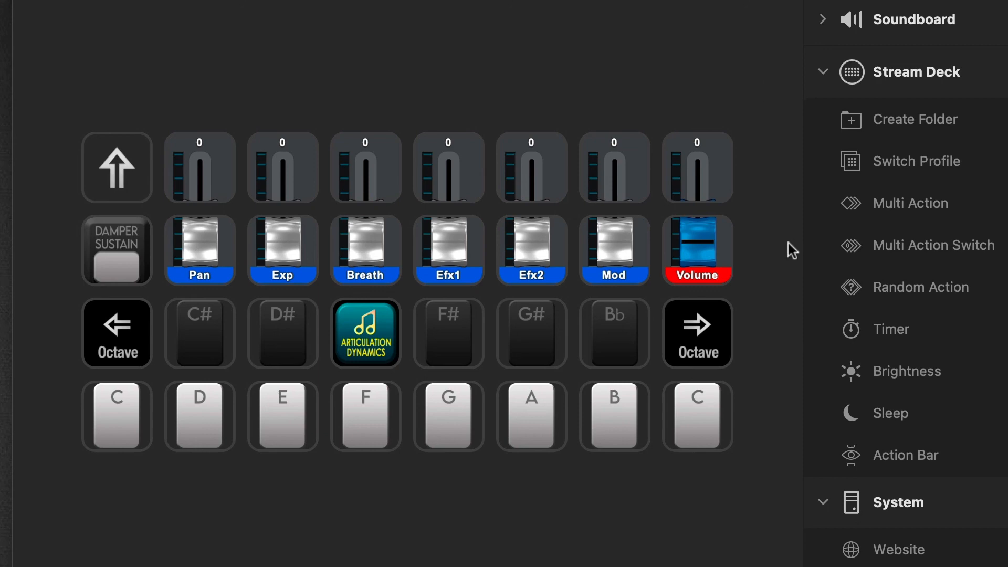
{"action": "left_click", "coordinate": [365, 351]}
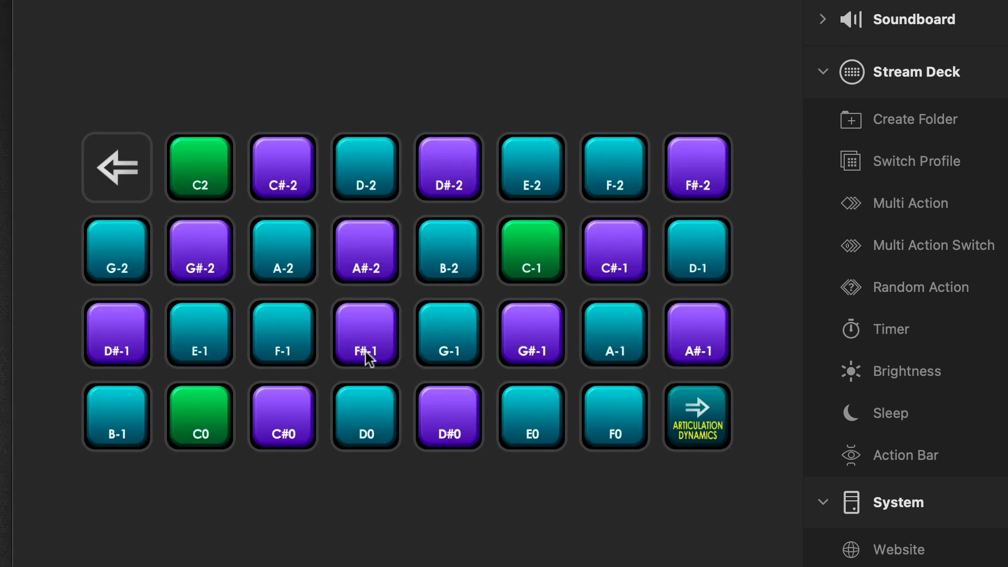